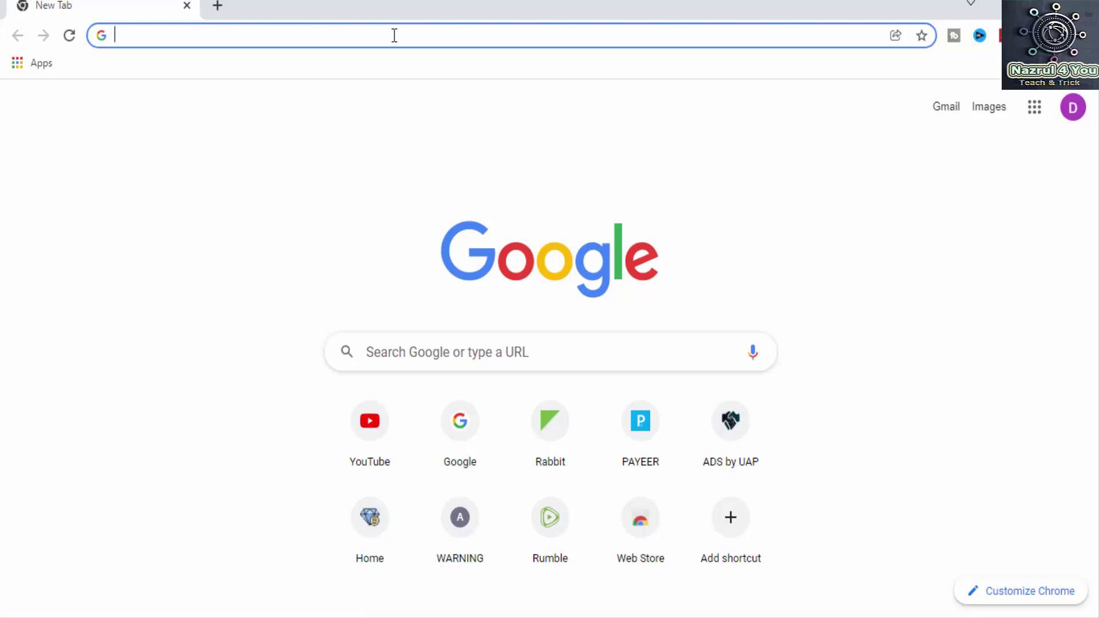
# Search Google for 'clickworkers' and open the clickworker.com result
pyautogui.write('cl')
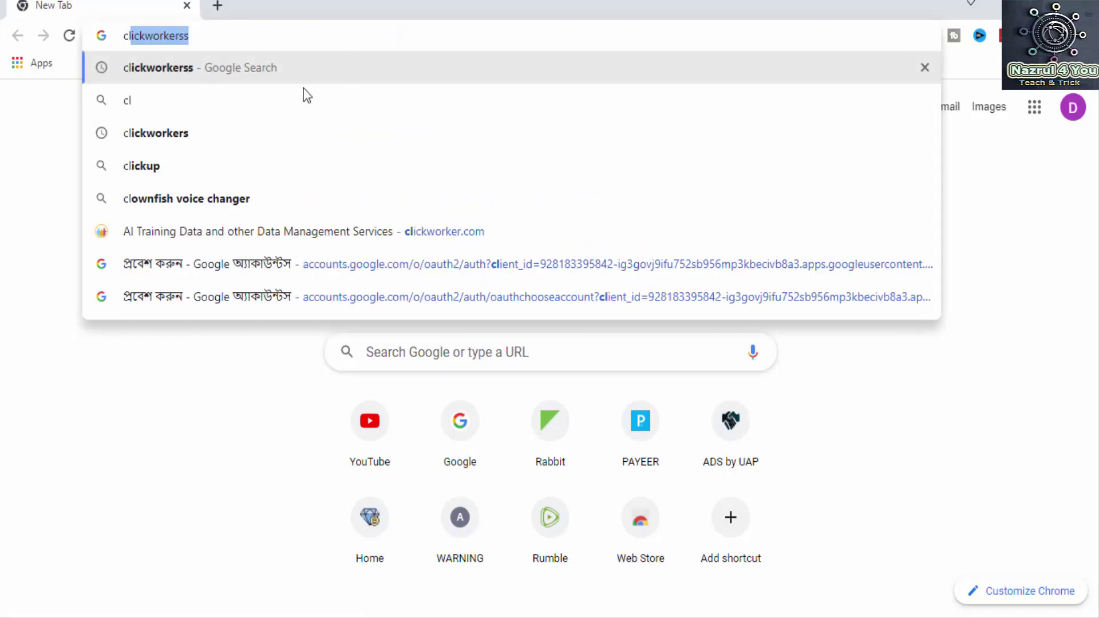
pyautogui.click(251, 132)
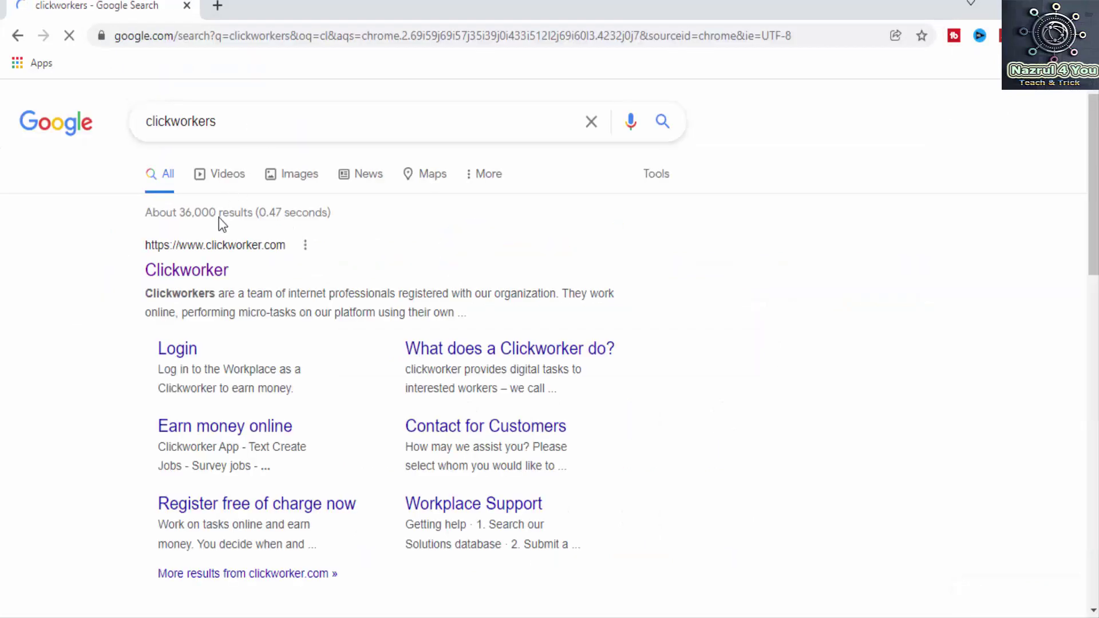
pyautogui.click(211, 270)
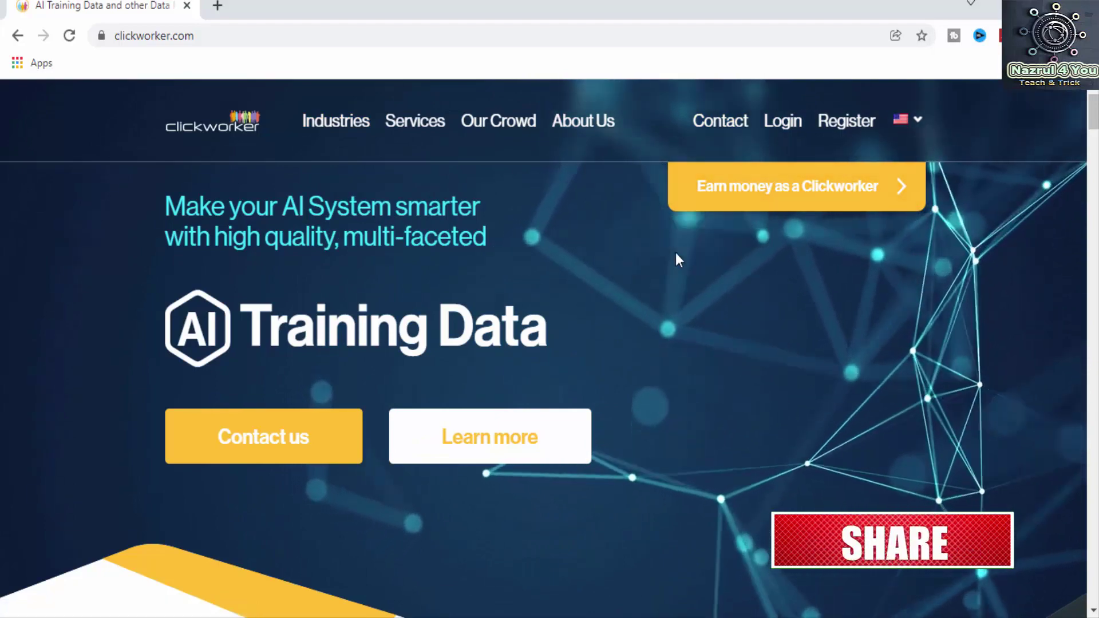
# Browse the AI Training Data home page and go to 'Earn money as a Clickworker'
pyautogui.scroll(-10, 676, 255)
pyautogui.scroll(-15, 678, 349)
pyautogui.scroll(-20, 445, 395)
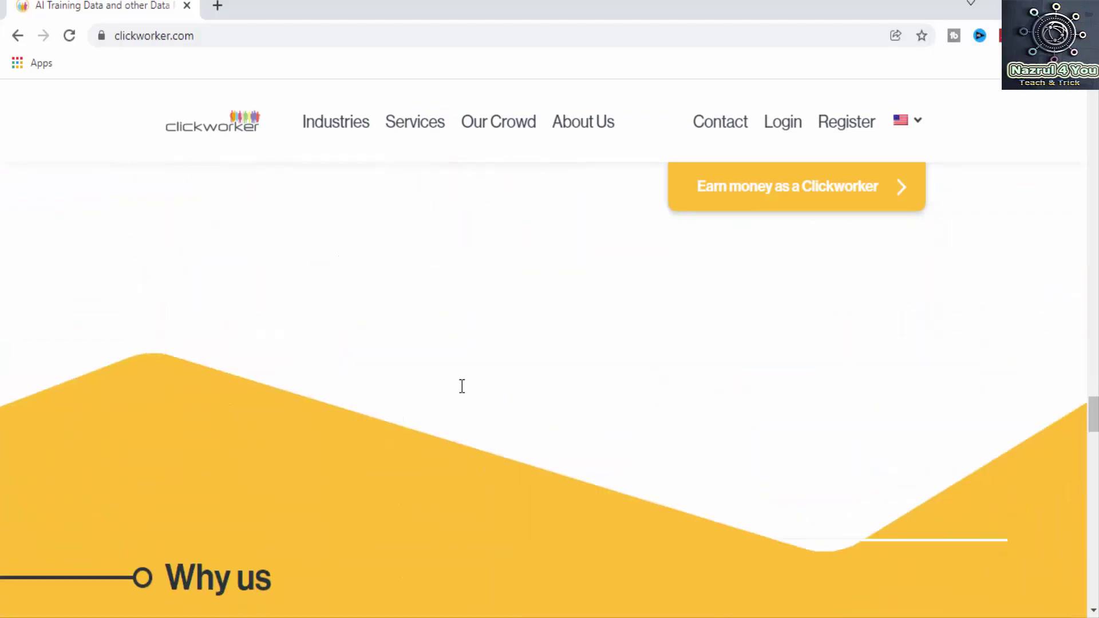
pyautogui.scroll(-20, 462, 386)
pyautogui.scroll(-6, 455, 400)
pyautogui.scroll(12, 475, 418)
pyautogui.scroll(-6, 477, 421)
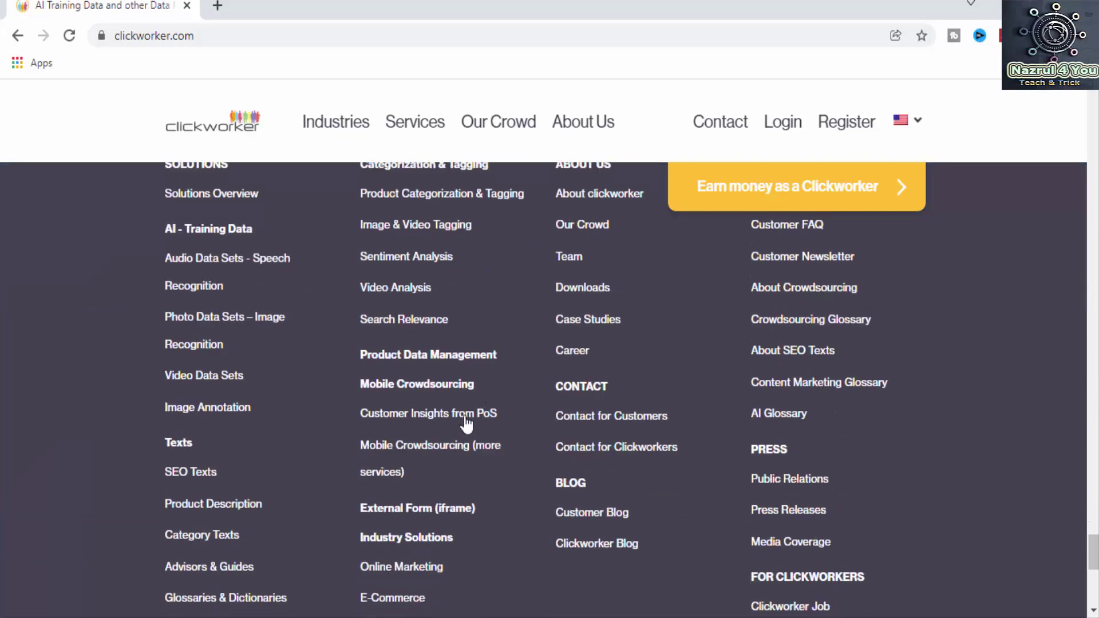
pyautogui.scroll(-5, 289, 429)
pyautogui.scroll(6, 346, 387)
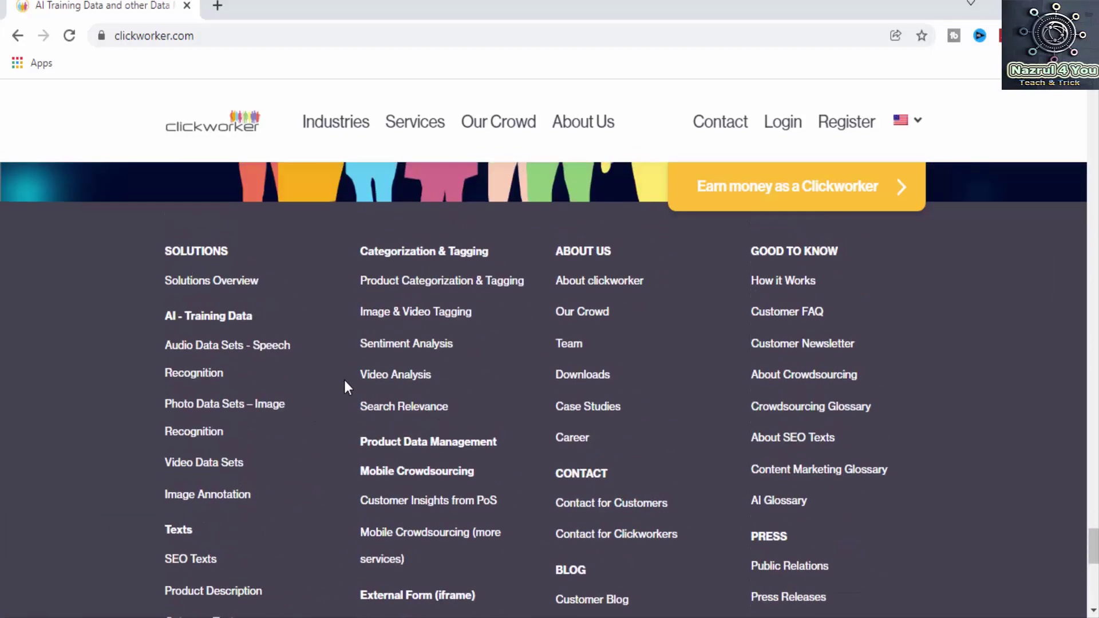
pyautogui.scroll(8, 345, 380)
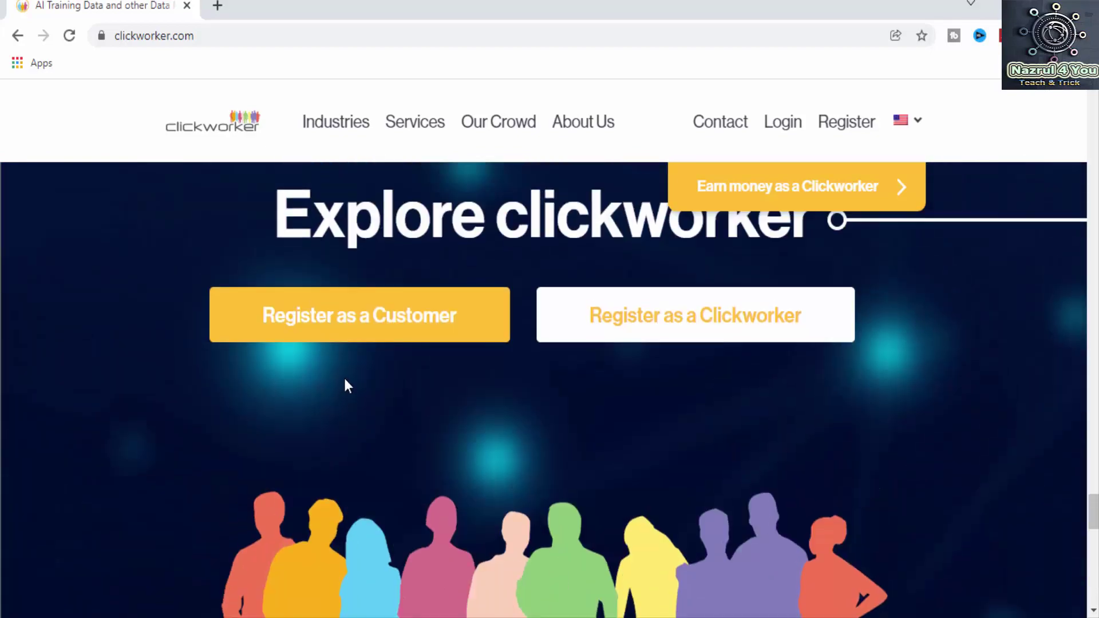
pyautogui.scroll(2, 780, 272)
pyautogui.scroll(10, 780, 274)
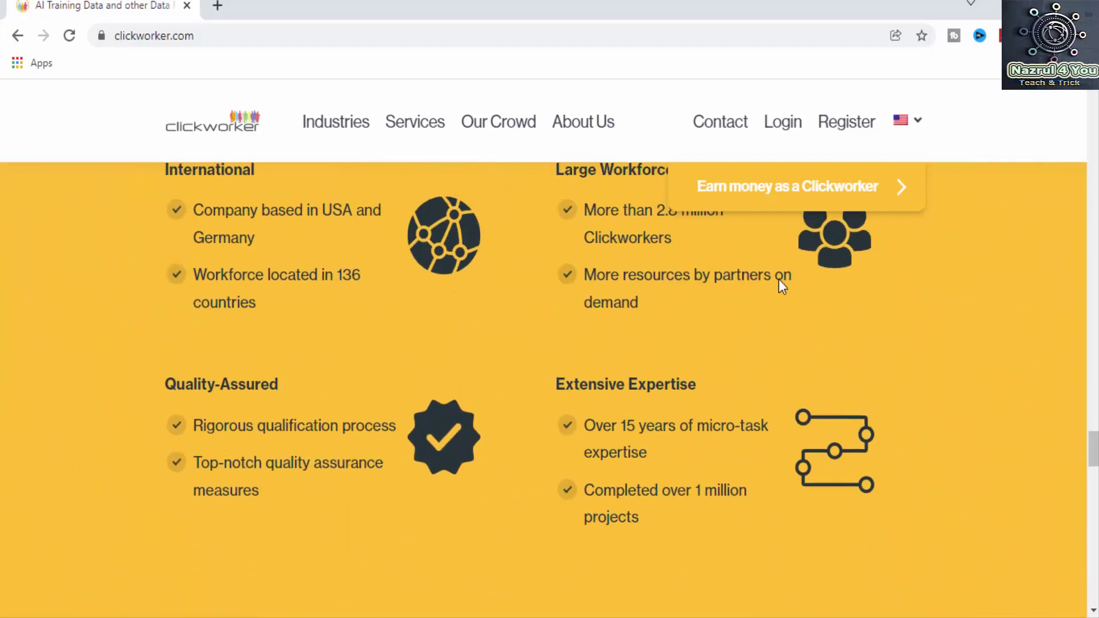
pyautogui.scroll(3, 779, 279)
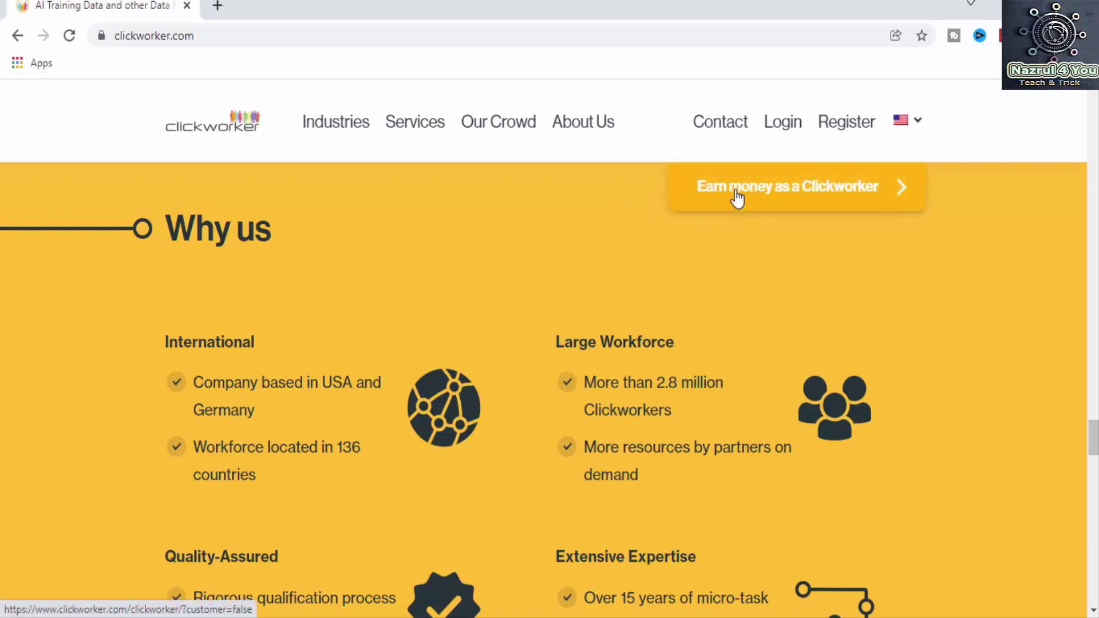
pyautogui.click(868, 197)
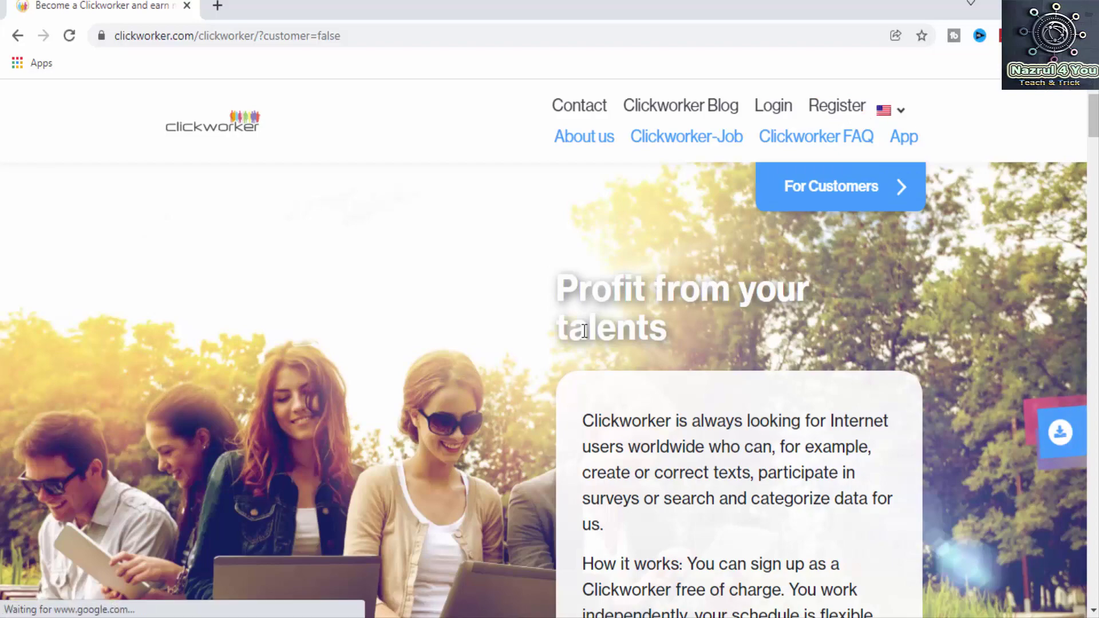
# Go to the Sign up page from the Become a Clickworker page
pyautogui.scroll(-9, 657, 307)
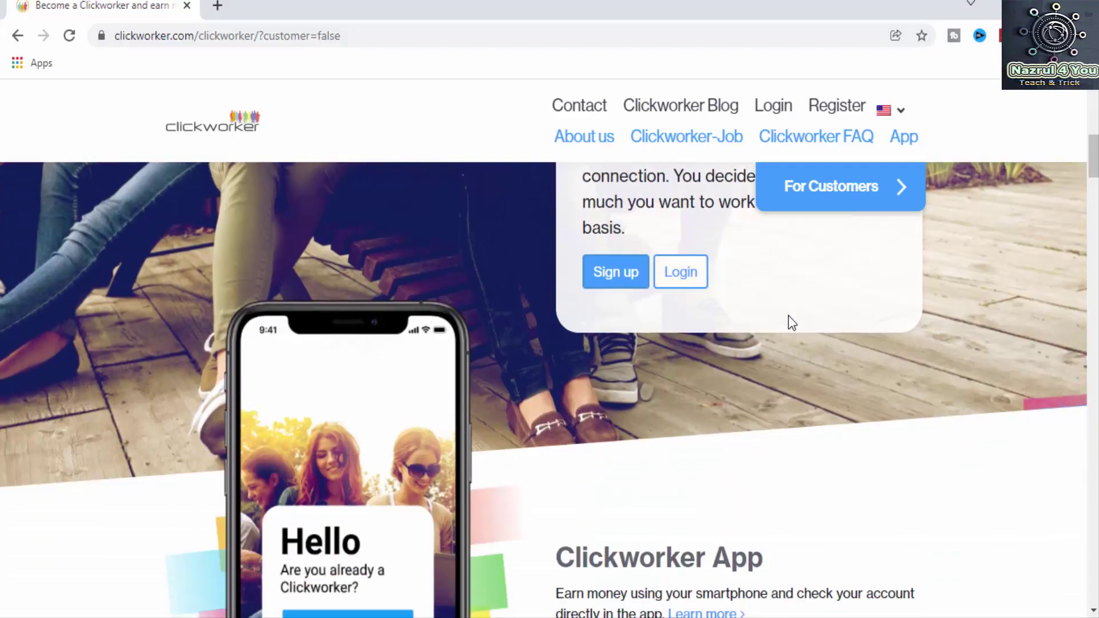
pyautogui.scroll(7, 793, 300)
pyautogui.scroll(-3, 792, 343)
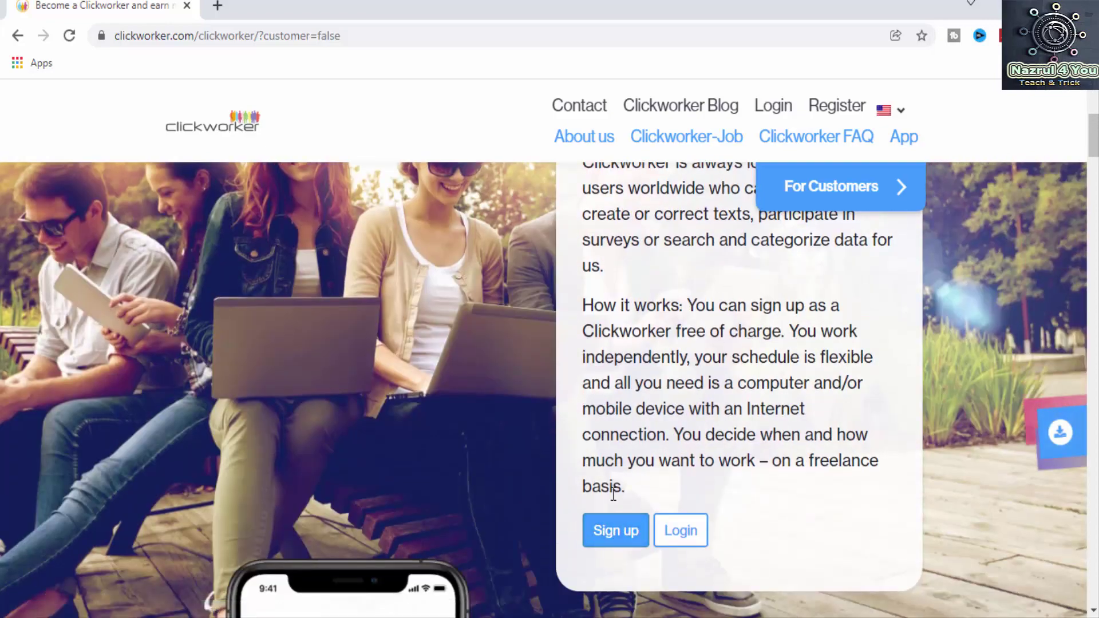
pyautogui.click(838, 107)
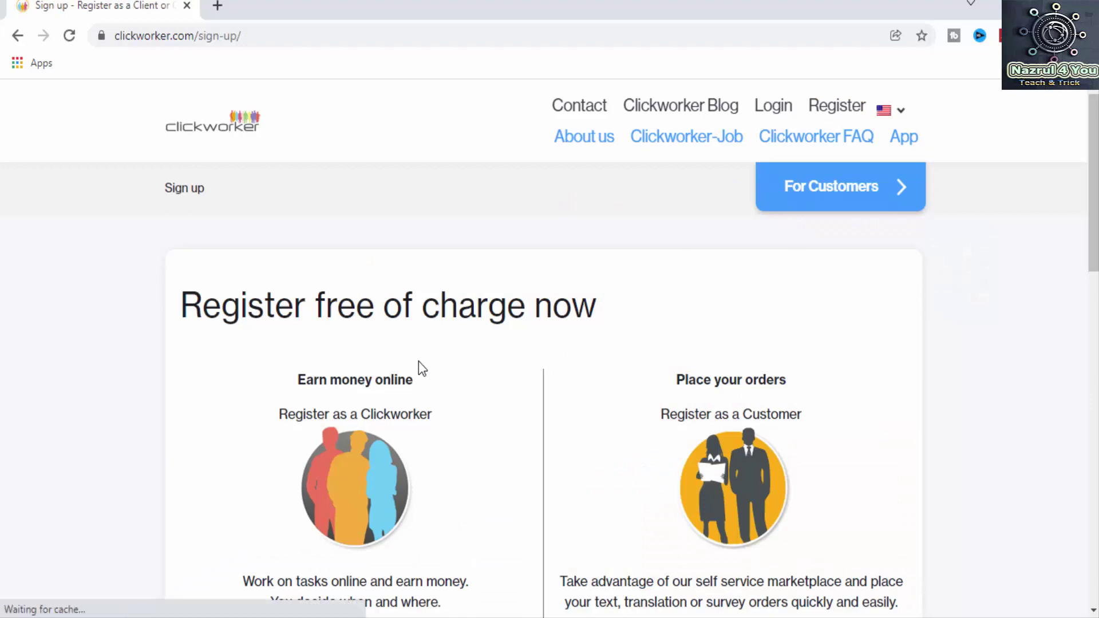
# Choose 'Register now. It's free of charge.' under Register as a Clickworker
pyautogui.scroll(-1, 399, 361)
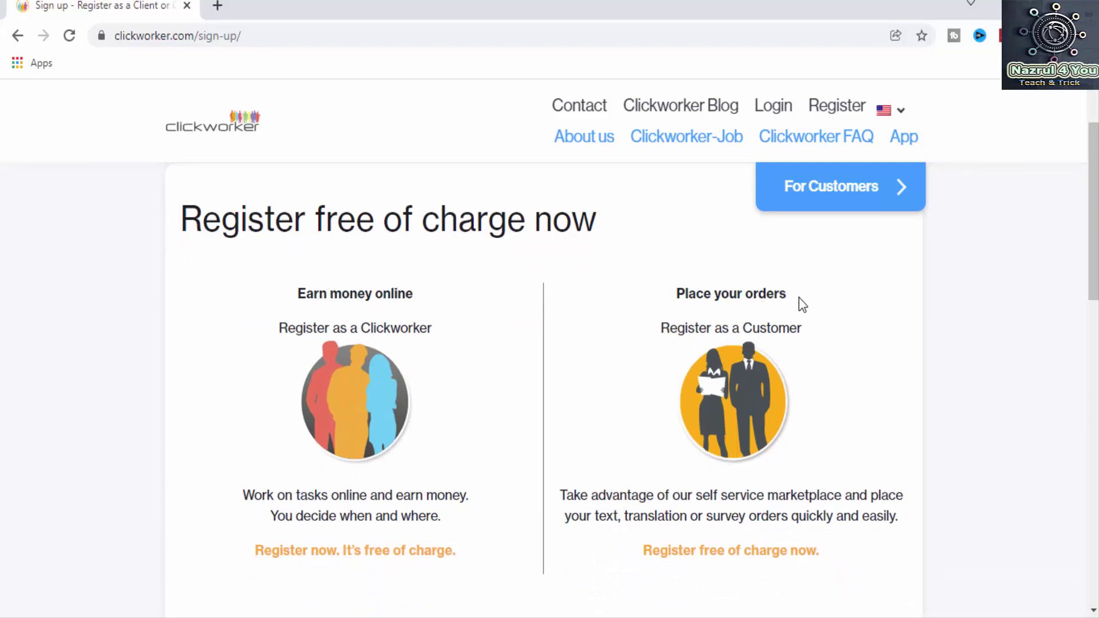
pyautogui.moveTo(686, 296); pyautogui.dragTo(797, 294)
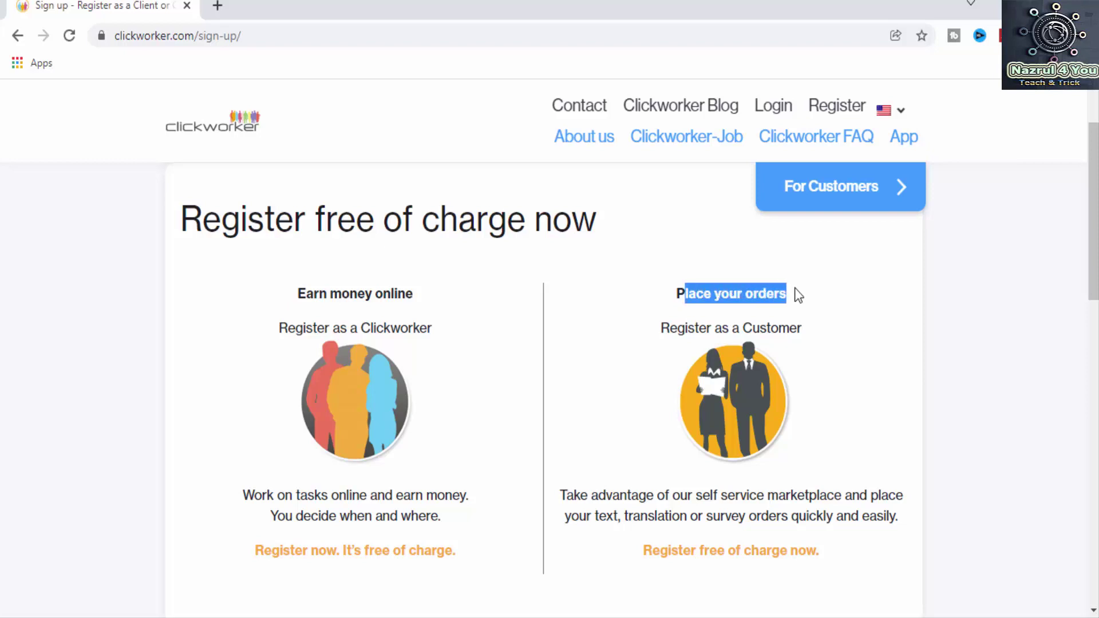
pyautogui.click(716, 298)
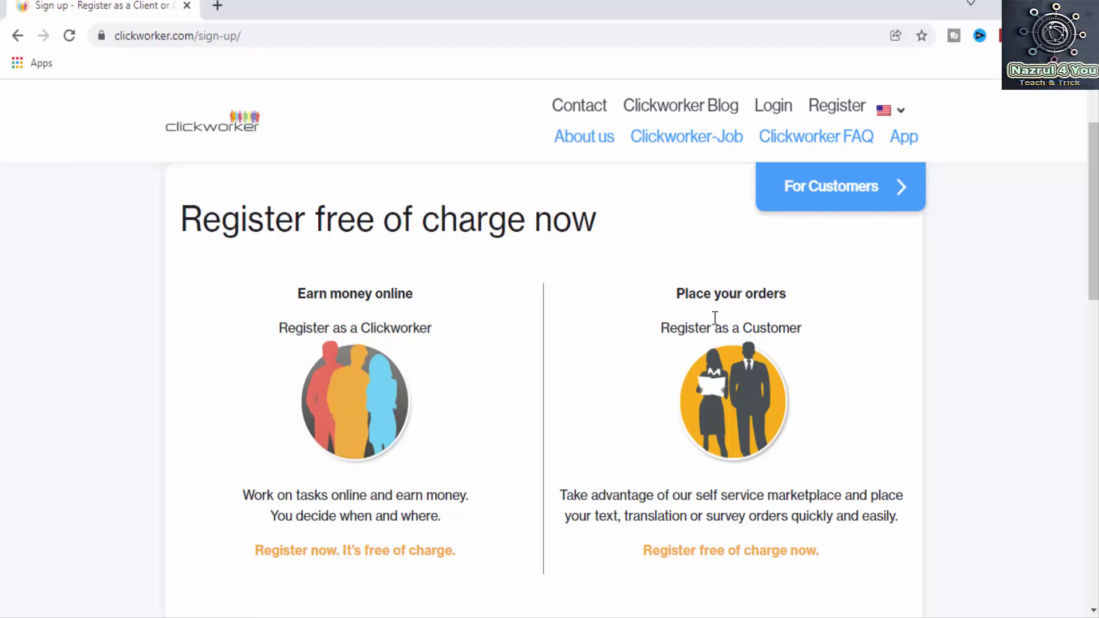
pyautogui.moveTo(682, 291); pyautogui.dragTo(783, 292)
pyautogui.click(753, 293)
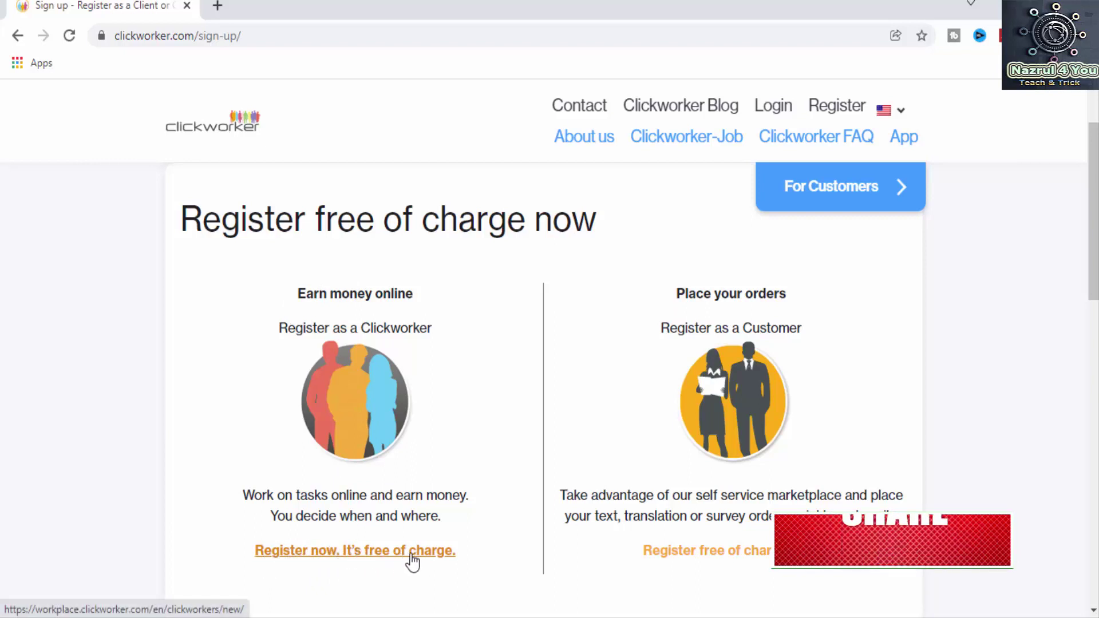
pyautogui.click(369, 558)
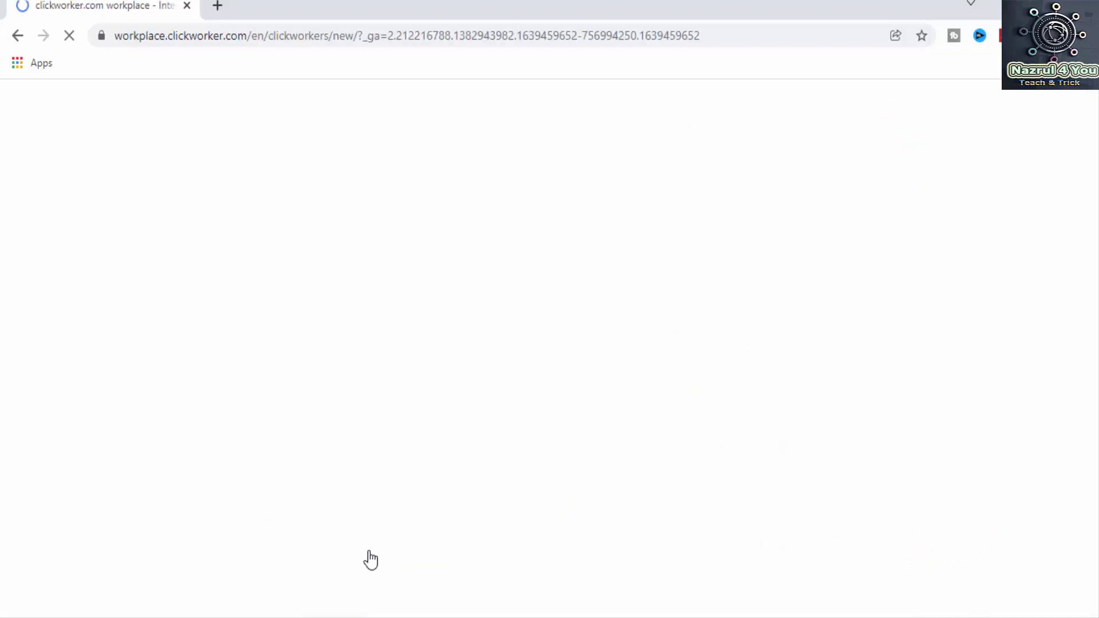
# Select Bangladesh from the Country of residence dropdown
pyautogui.scroll(-4, 439, 458)
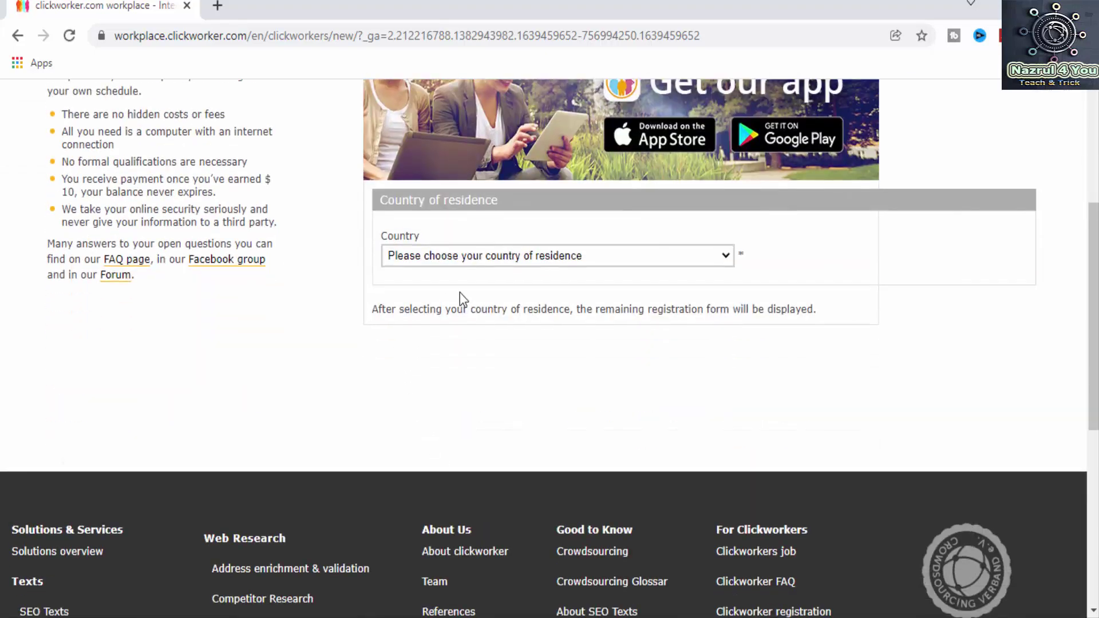
pyautogui.scroll(3, 460, 293)
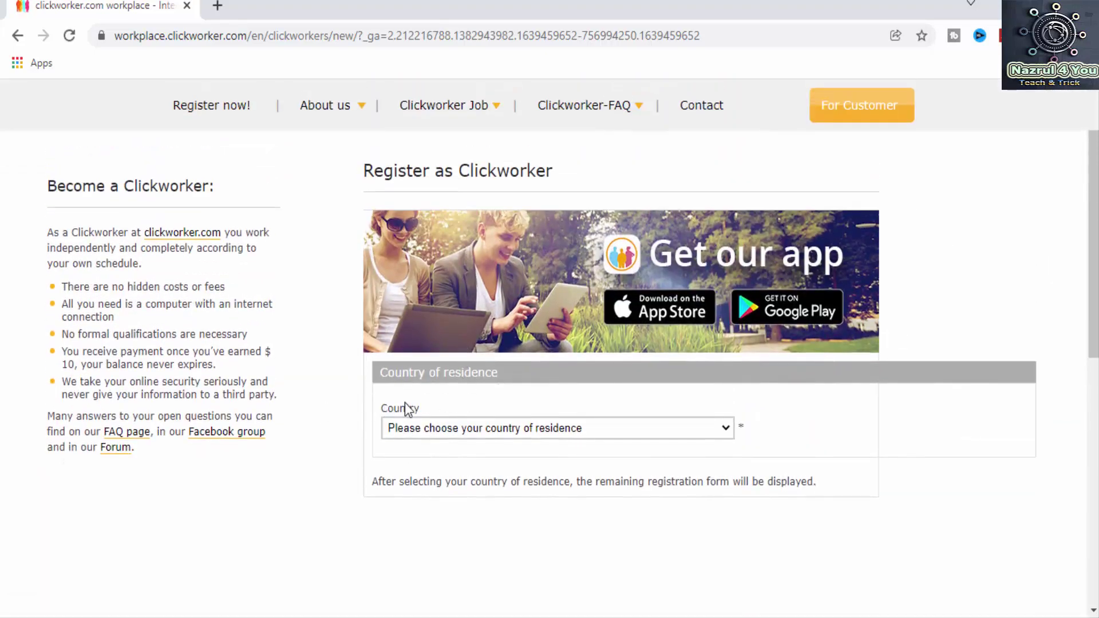
pyautogui.click(484, 427)
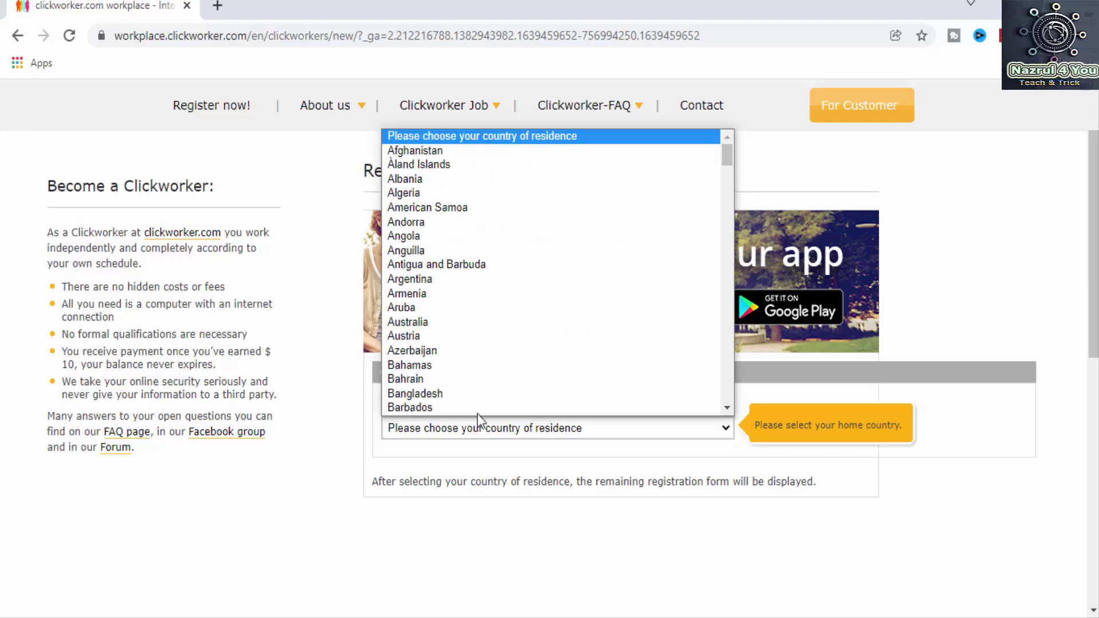
pyautogui.scroll(-1, 458, 407)
pyautogui.click(423, 341)
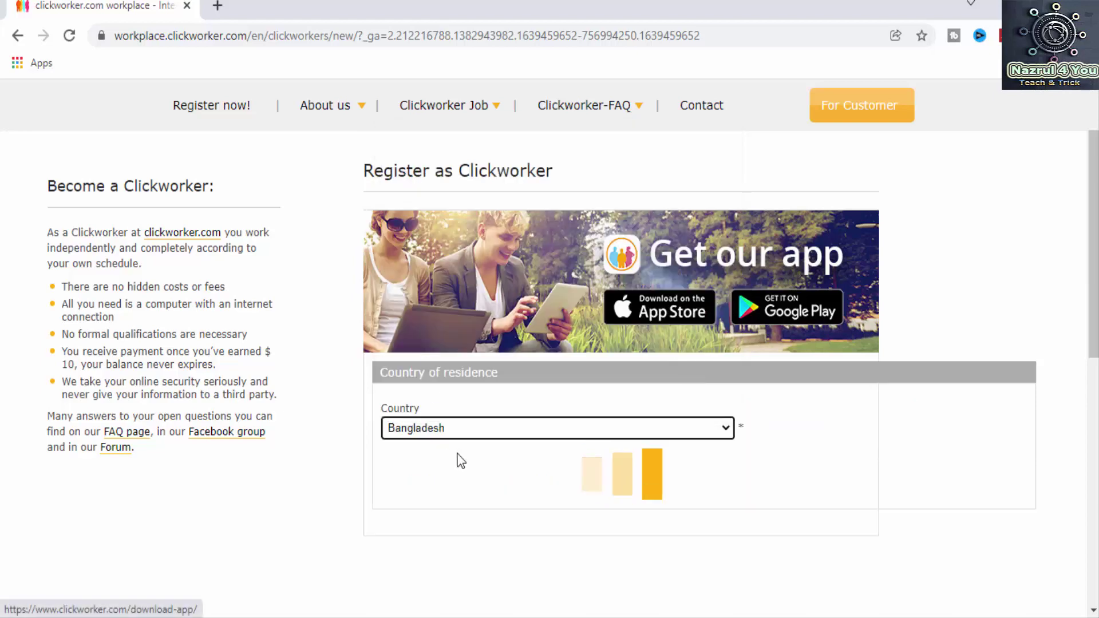
pyautogui.scroll(-3, 401, 389)
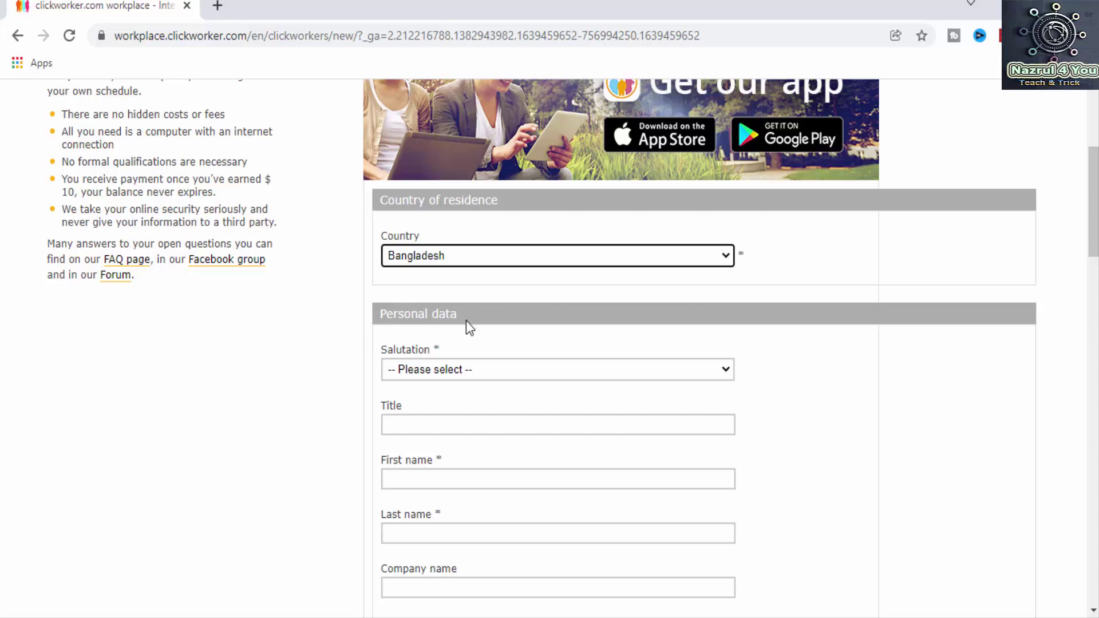
# Choose Mr. as the salutation and enter the title
pyautogui.click(468, 369)
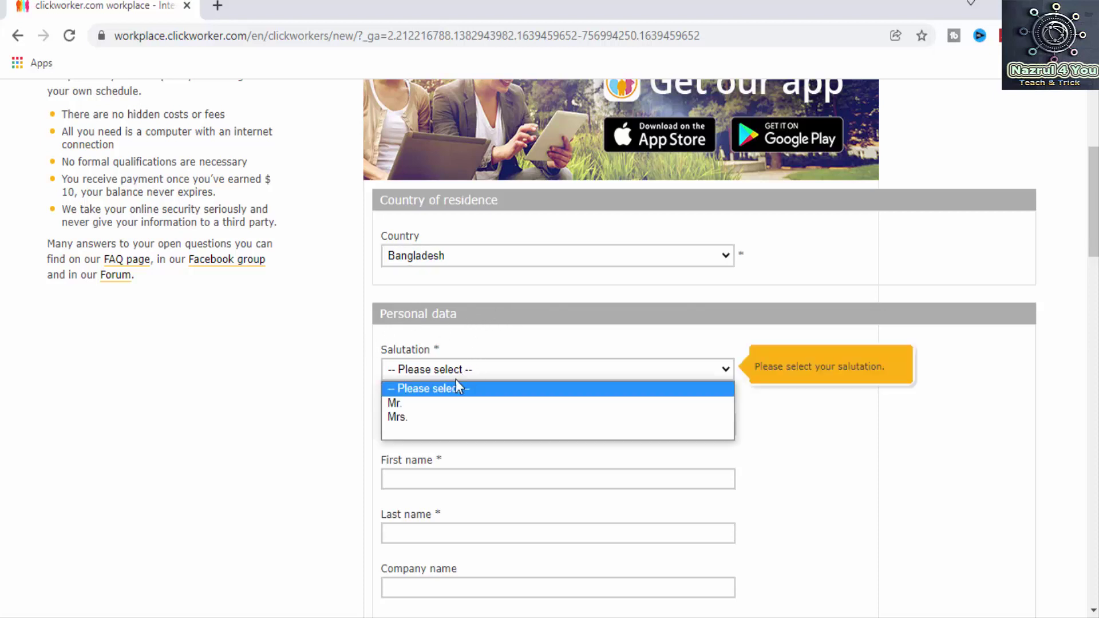
pyautogui.click(407, 404)
pyautogui.click(420, 426)
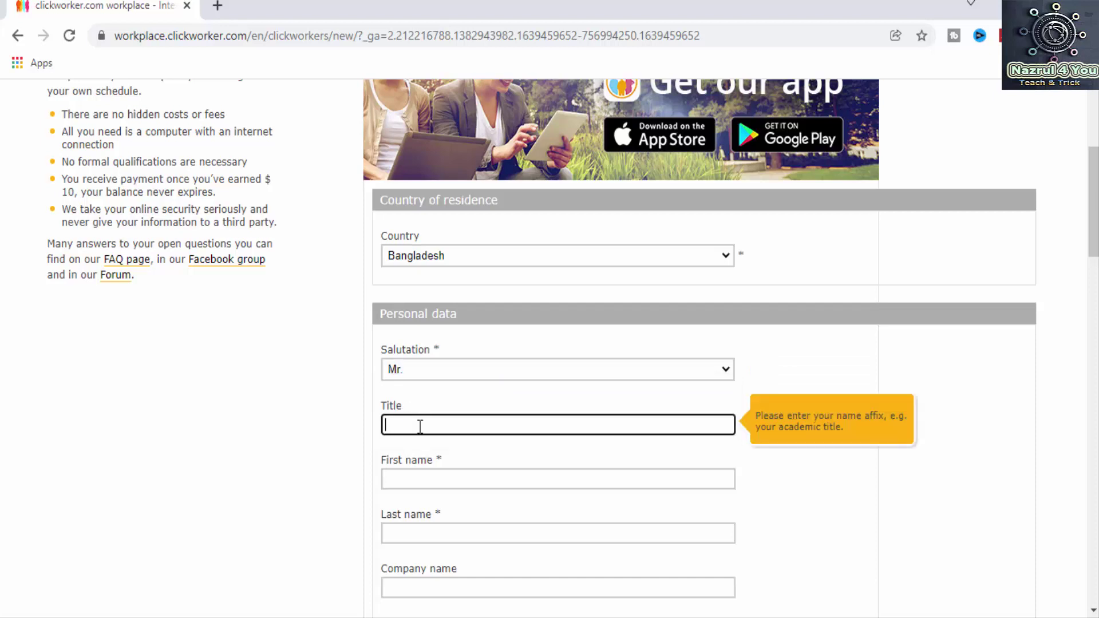
pyautogui.scroll(-2, 420, 426)
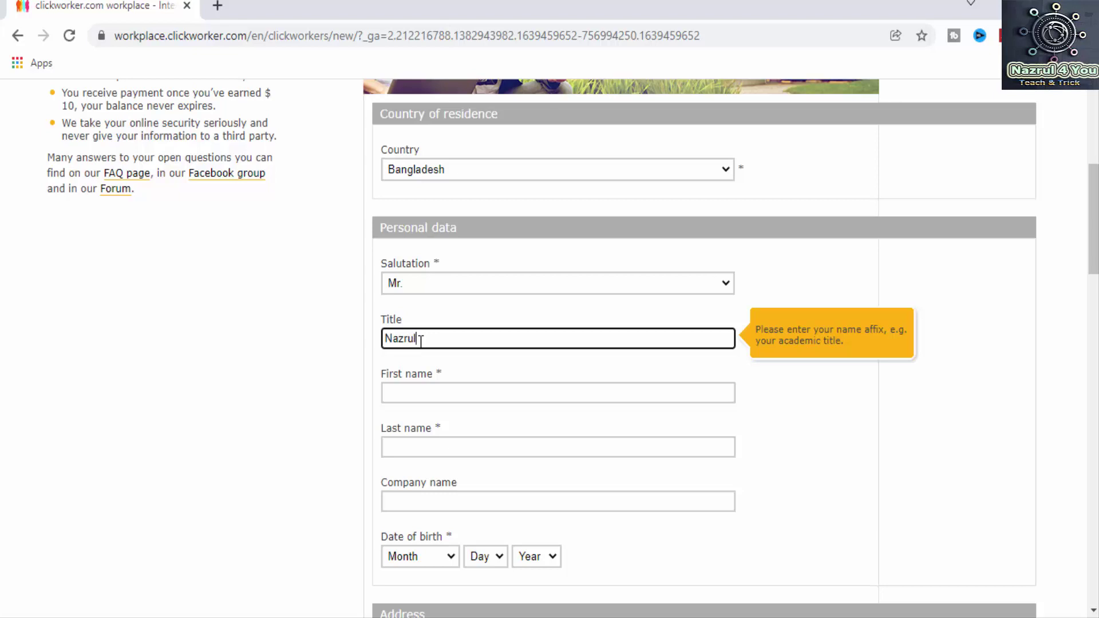
pyautogui.click(415, 391)
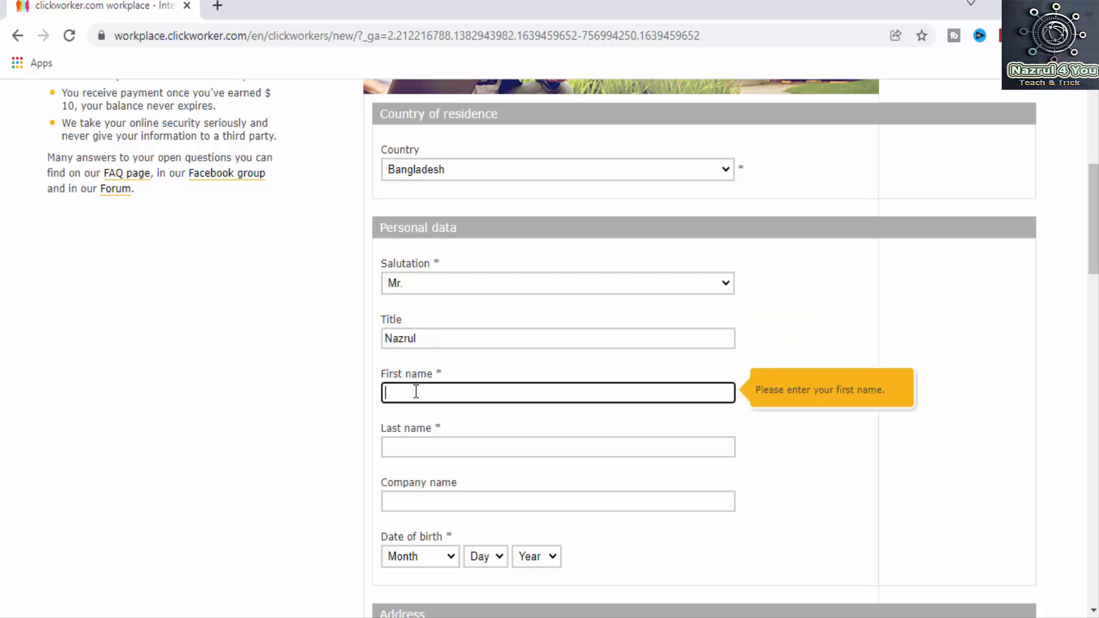
pyautogui.doubleClick(434, 338)
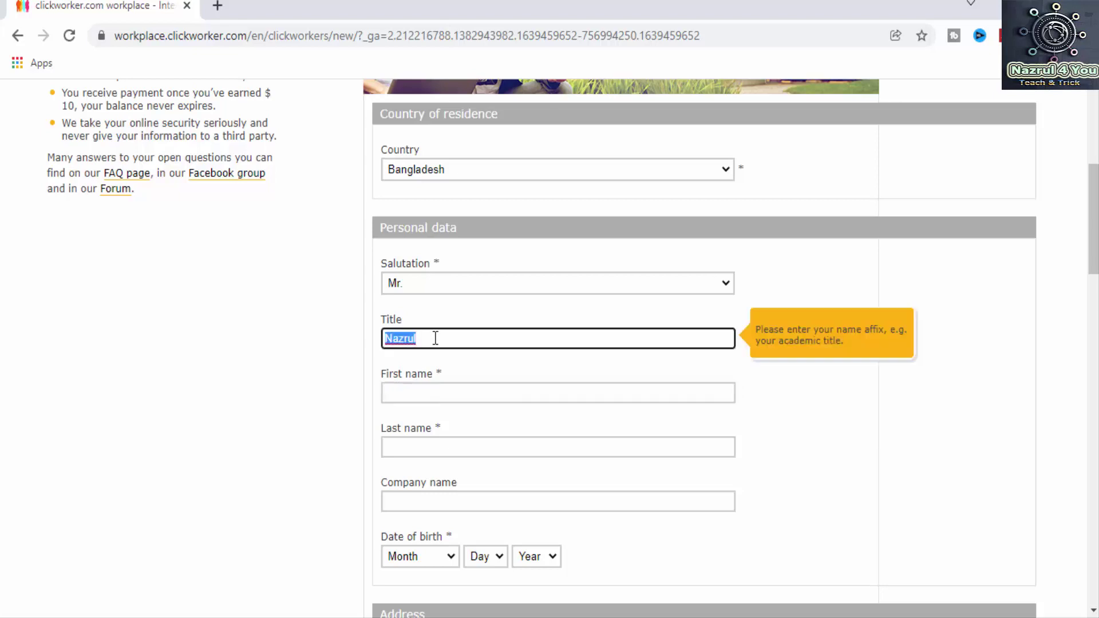
pyautogui.write('Islam')
# Enter the first name, last name and company name
pyautogui.click(434, 387)
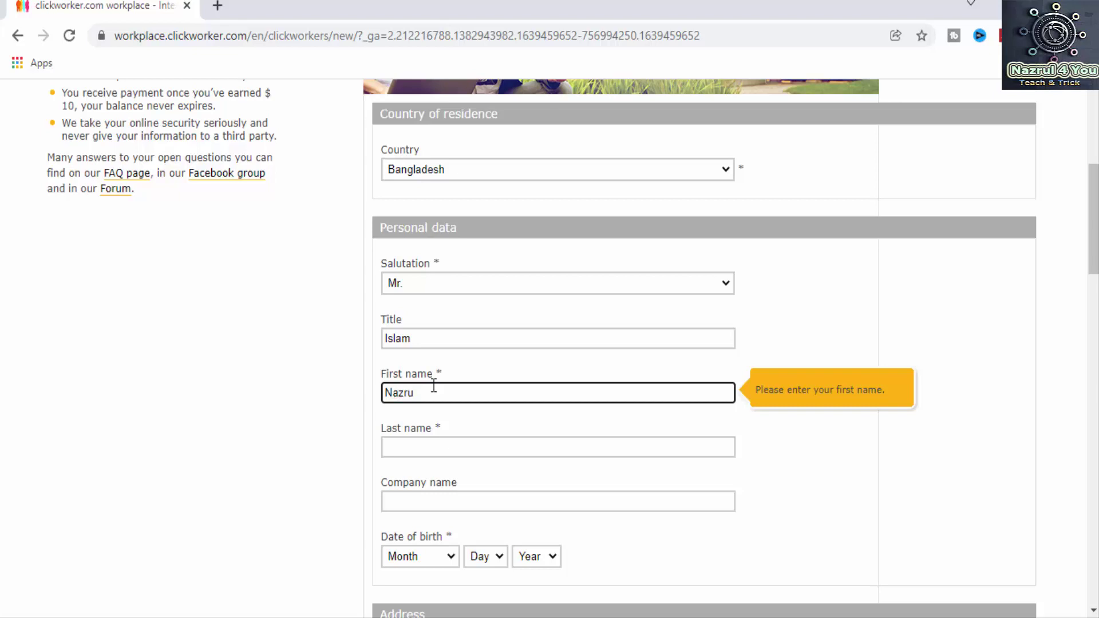
pyautogui.write('Nazru')
pyautogui.click(419, 449)
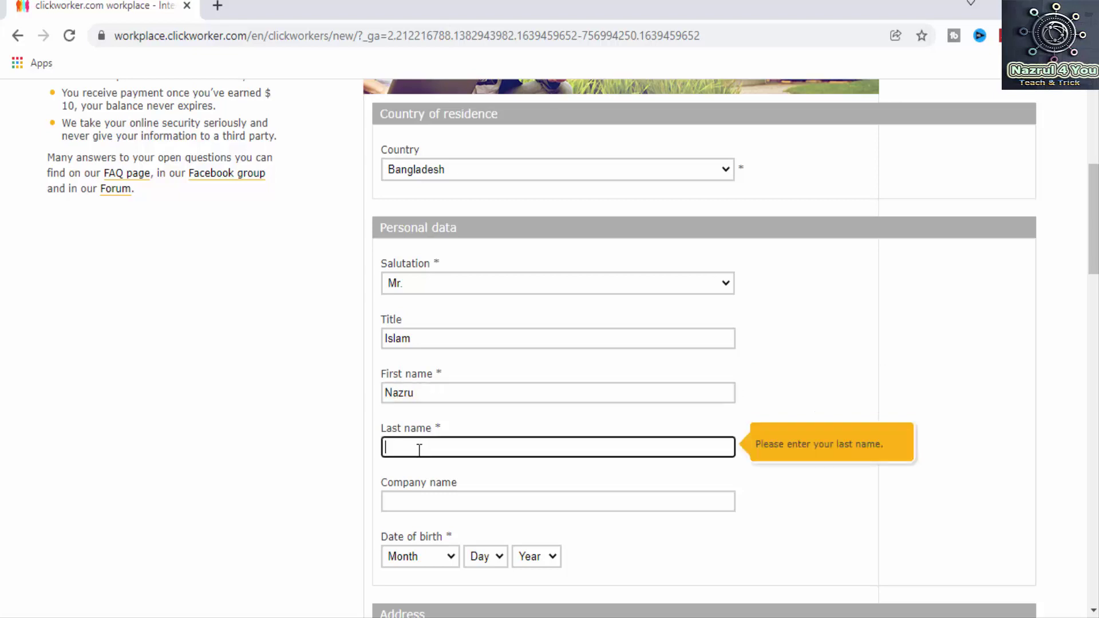
pyautogui.click(455, 392)
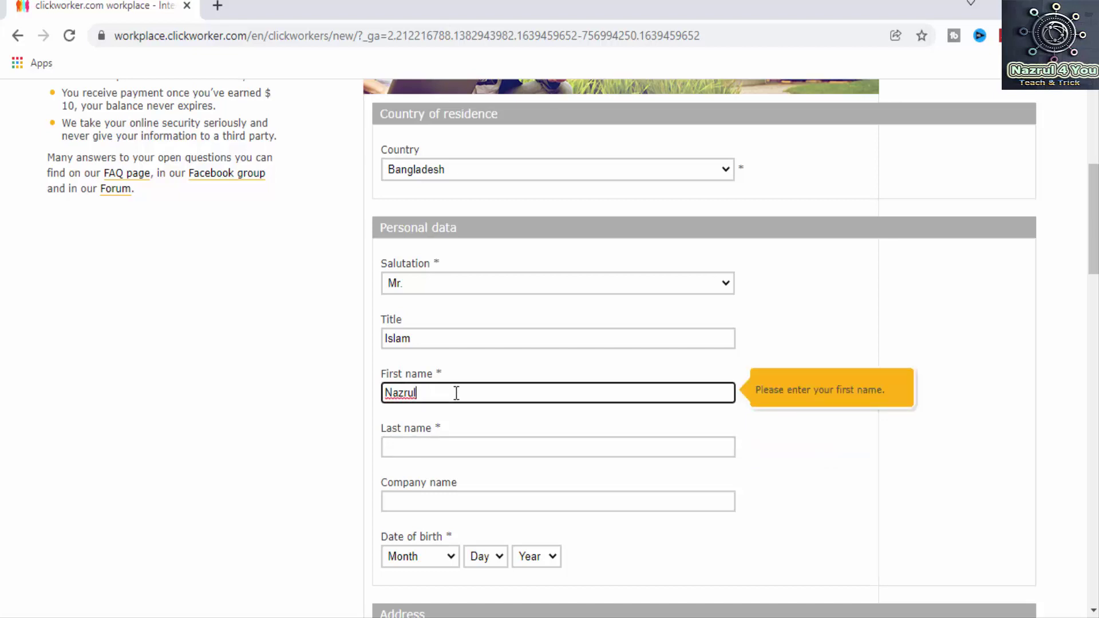
pyautogui.click(431, 444)
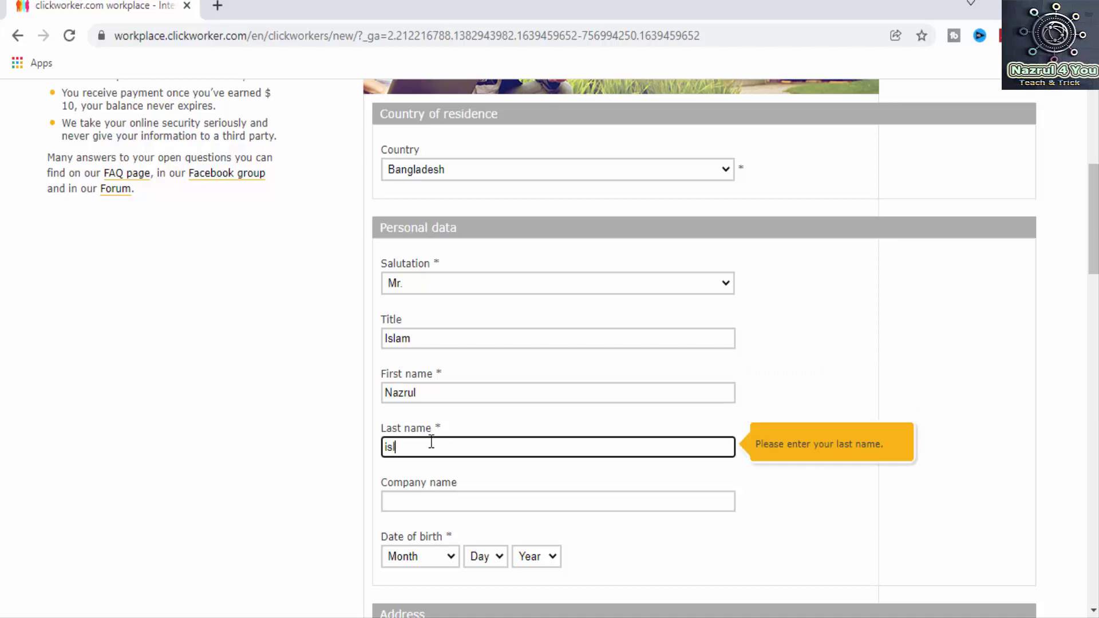
pyautogui.click(400, 501)
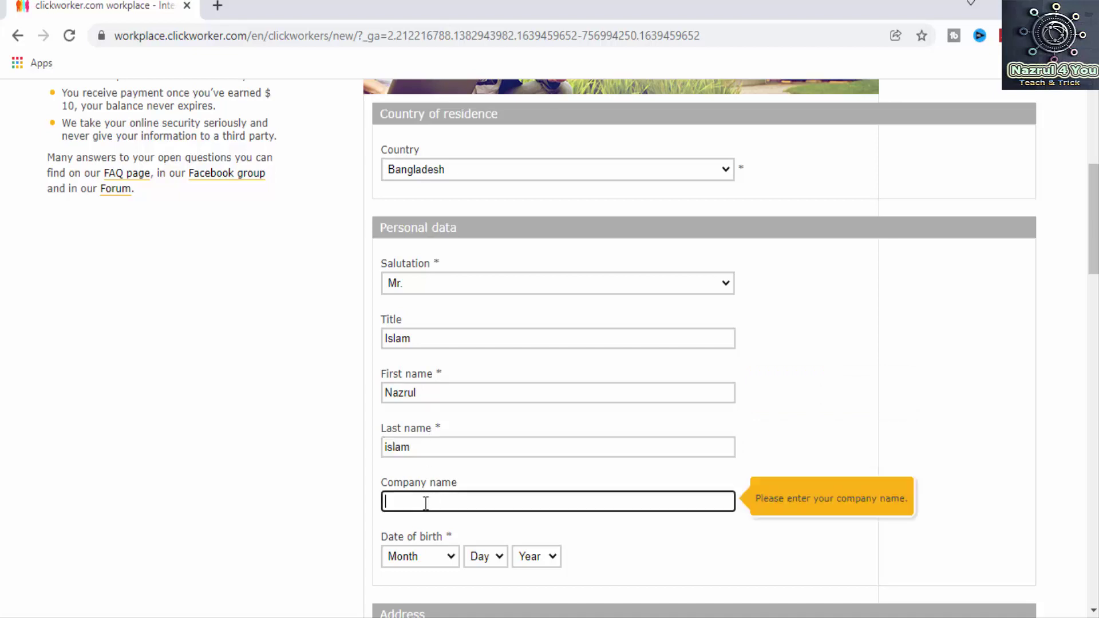
pyautogui.scroll(-1, 446, 484)
pyautogui.click(480, 422)
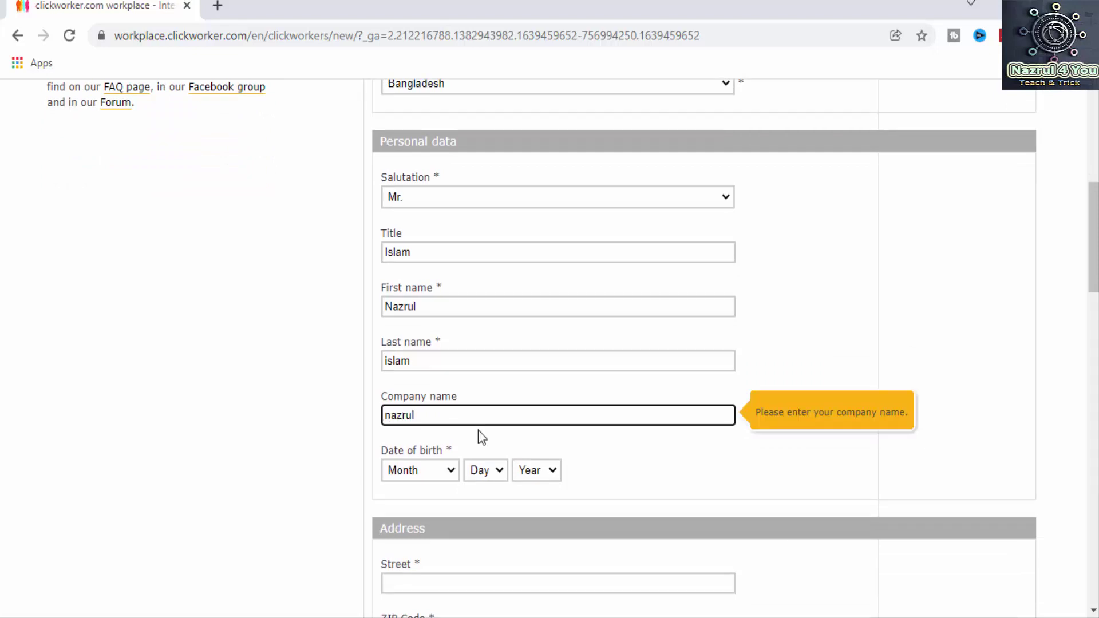
pyautogui.click(438, 471)
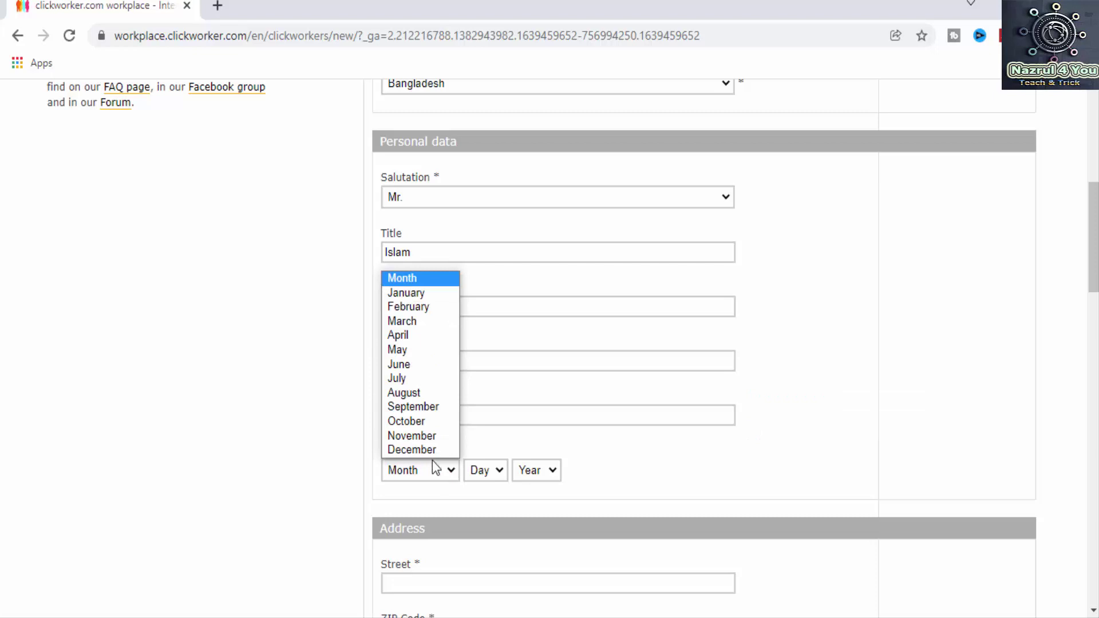
pyautogui.click(486, 469)
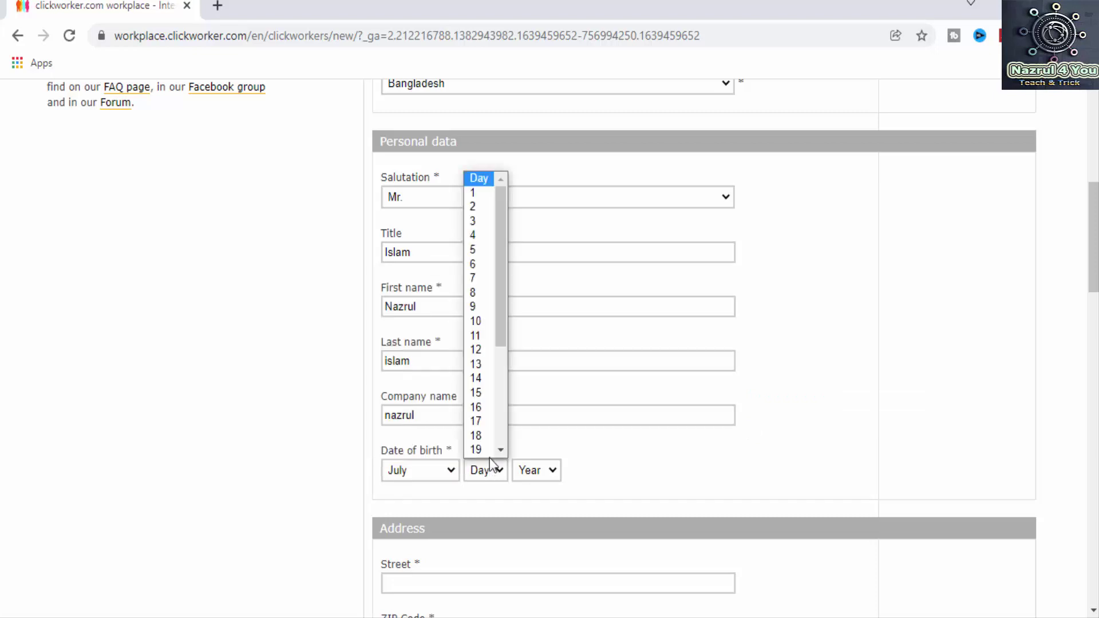
pyautogui.scroll(-3, 486, 438)
pyautogui.click(482, 411)
pyautogui.click(523, 473)
pyautogui.scroll(-1, 542, 410)
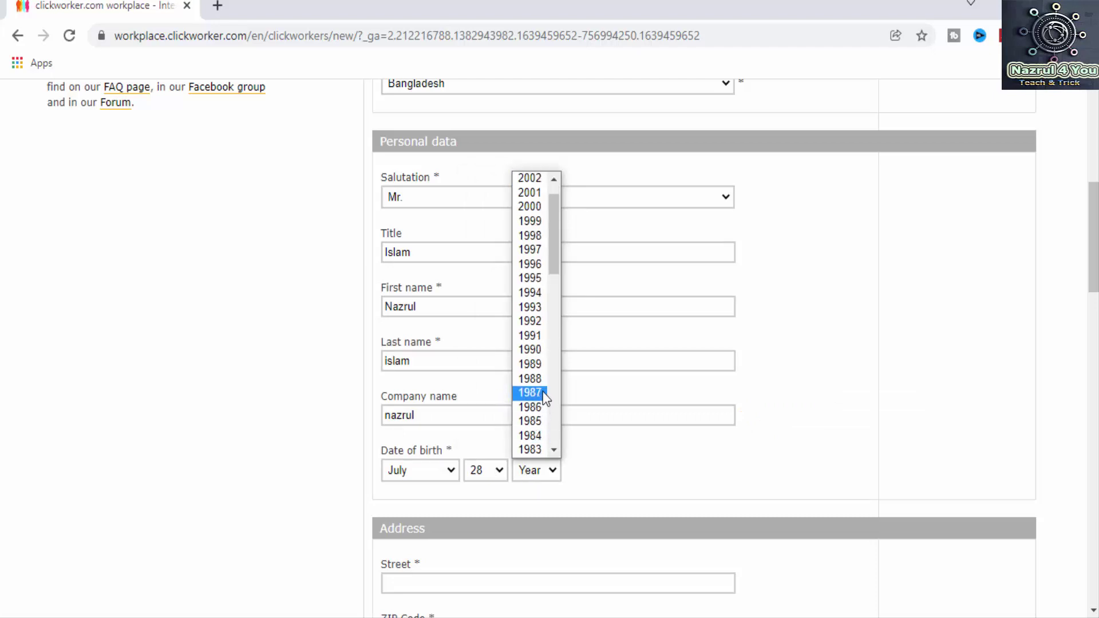
pyautogui.click(532, 278)
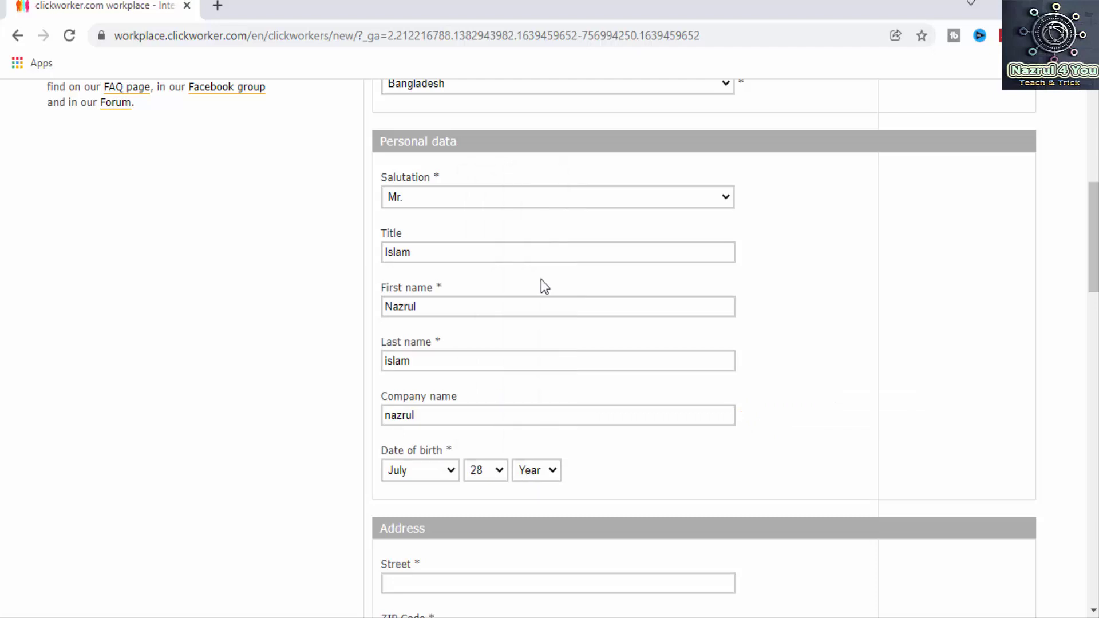
pyautogui.scroll(-5, 609, 450)
pyautogui.click(415, 321)
pyautogui.click(415, 321)
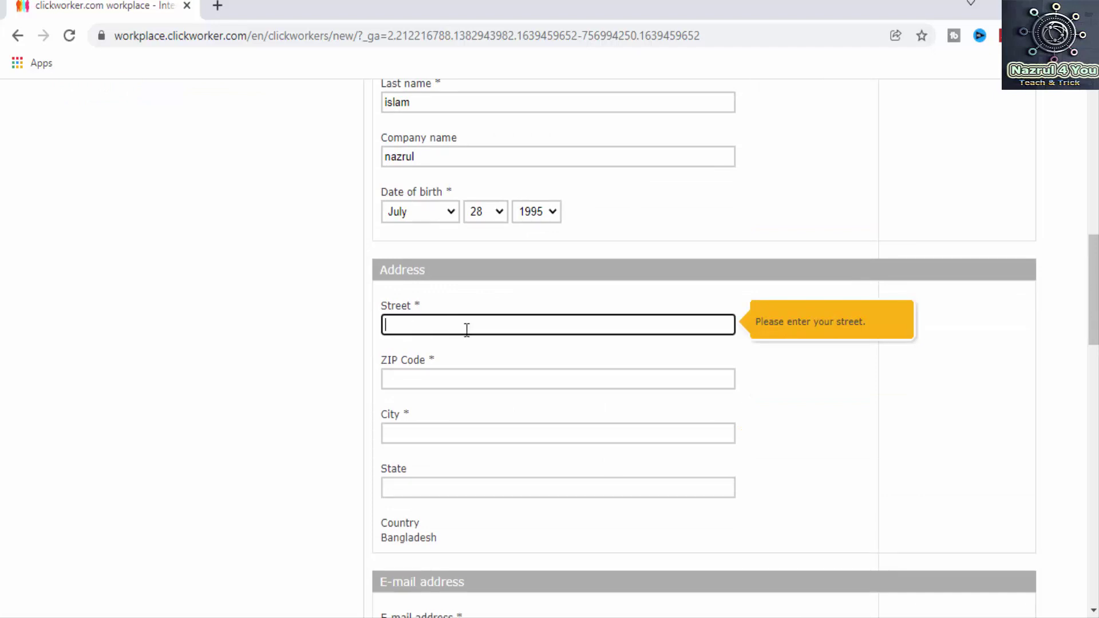
# Fill in the street, ZIP code, city and state of the address
pyautogui.write('sylheyt')
pyautogui.click(444, 378)
pyautogui.write('3124')
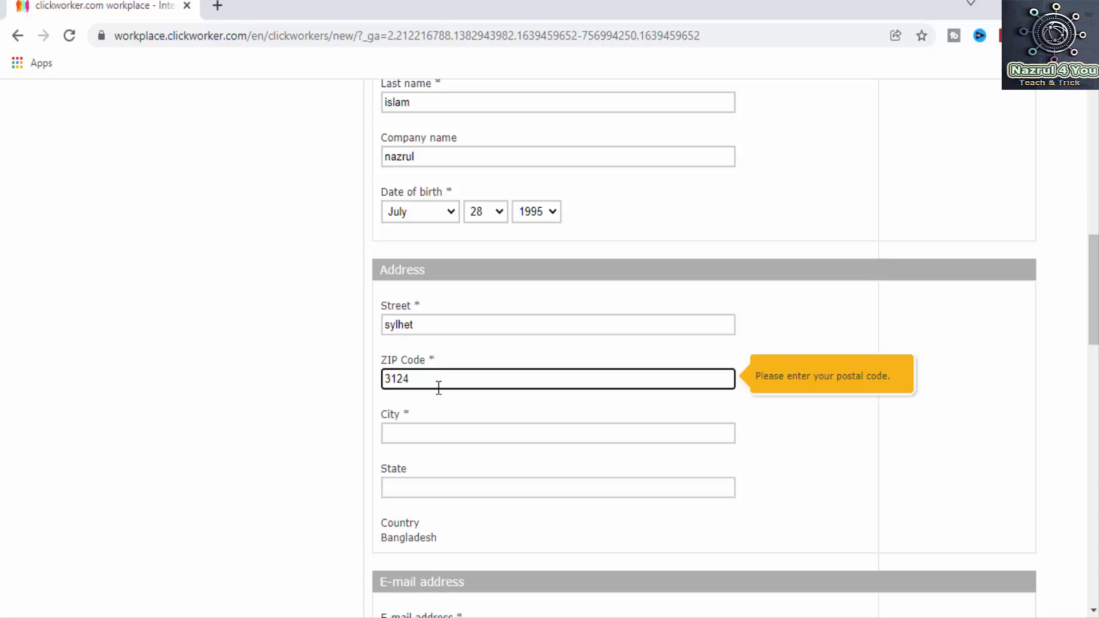
pyautogui.click(407, 438)
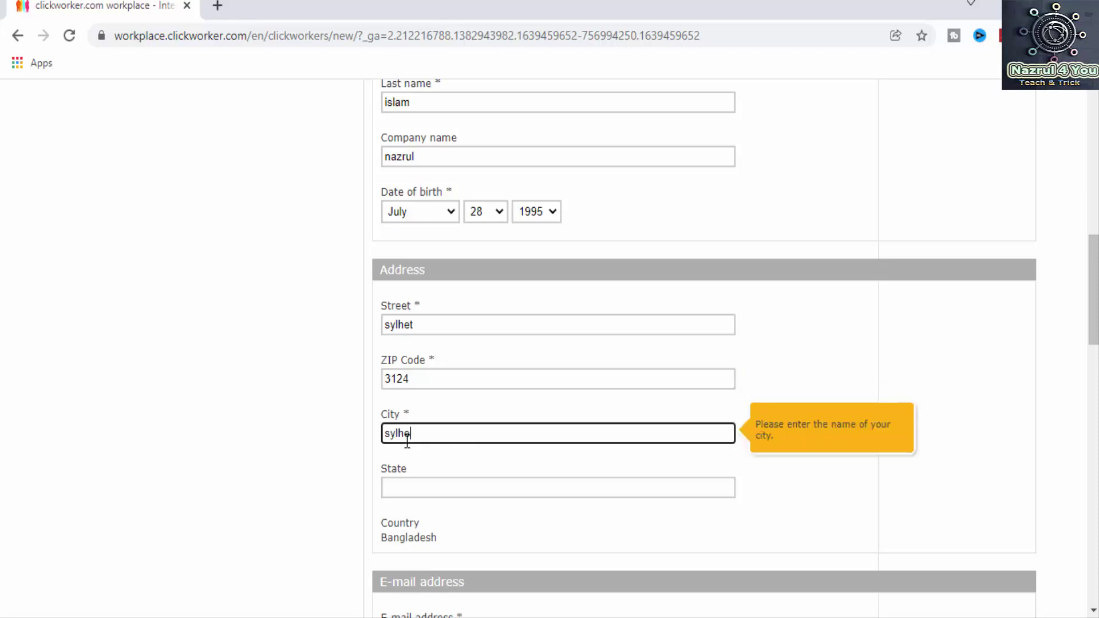
pyautogui.click(408, 488)
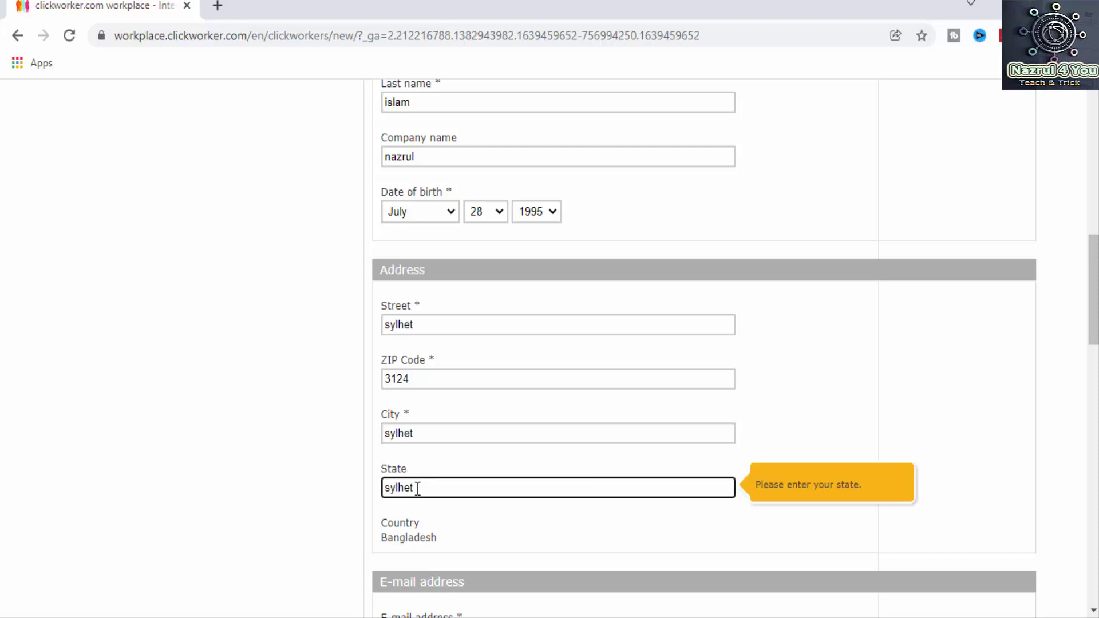
pyautogui.scroll(-3, 441, 427)
pyautogui.scroll(-1, 401, 355)
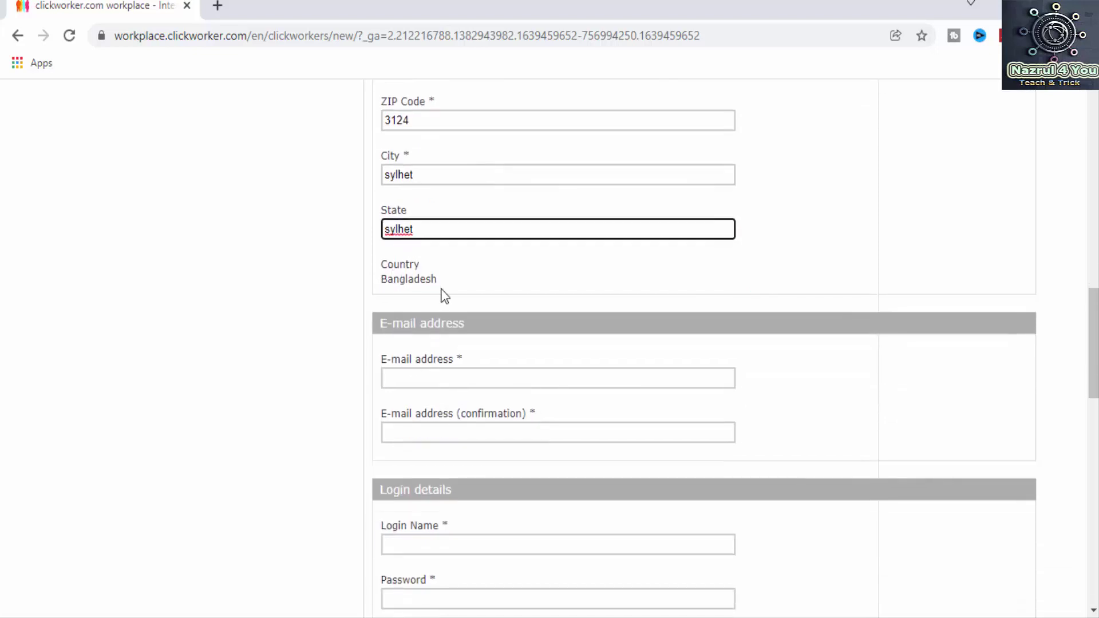
pyautogui.scroll(-3, 442, 292)
# Paste the e-mail address into both the E-mail and confirmation fields
pyautogui.click(404, 206)
pyautogui.click(413, 204)
pyautogui.hotkey('ctrl', 'v')
pyautogui.click(421, 258)
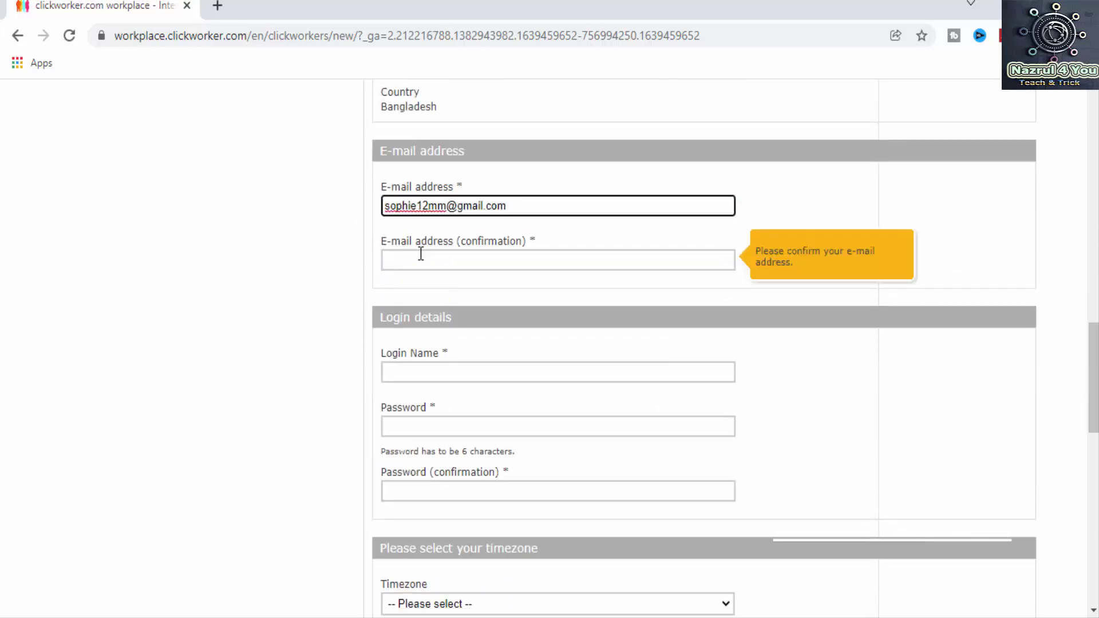
pyautogui.hotkey('ctrl', 'v')
pyautogui.scroll(-3, 463, 273)
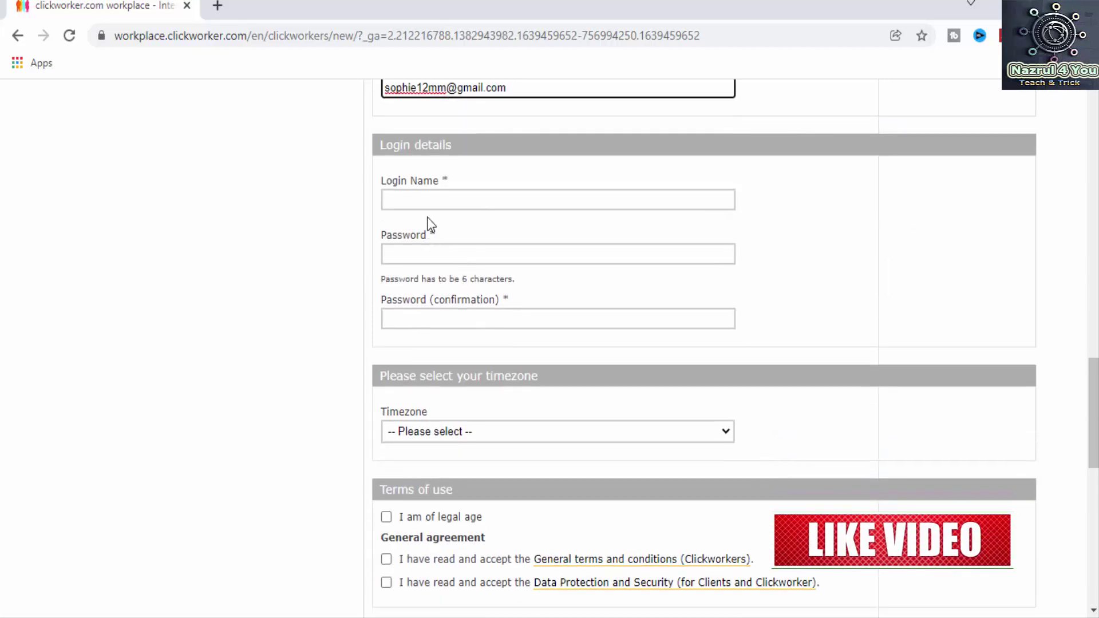
# Set the login name to the e-mail's username and enter and confirm the password
pyautogui.click(430, 196)
pyautogui.hotkey('ctrl', 'v')
pyautogui.moveTo(446, 199); pyautogui.dragTo(578, 195)
pyautogui.press('BackSpace')
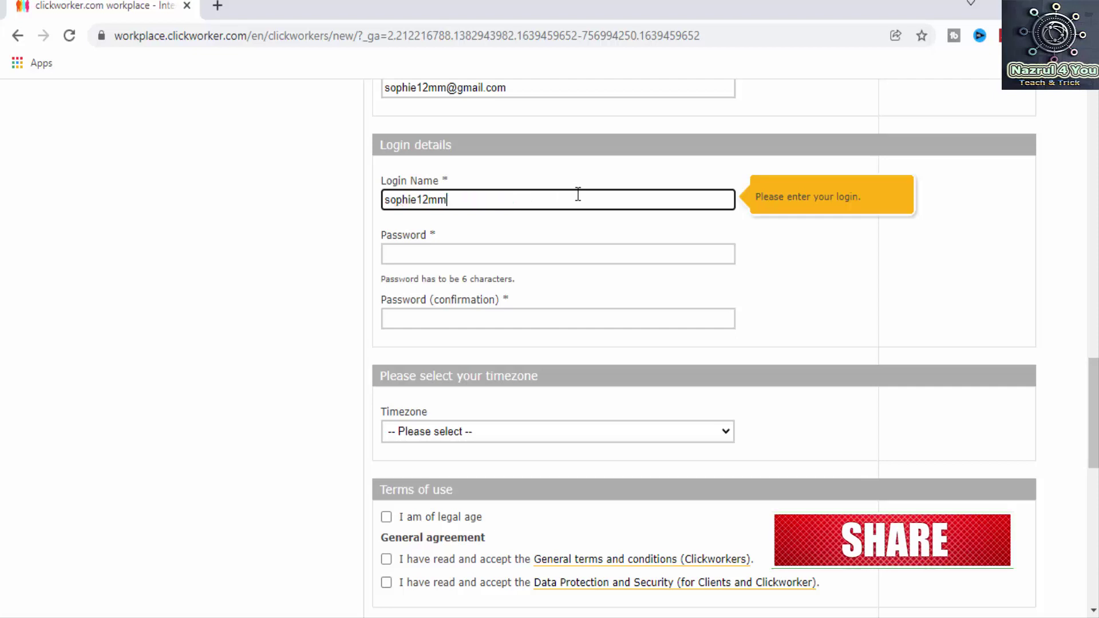
pyautogui.click(501, 251)
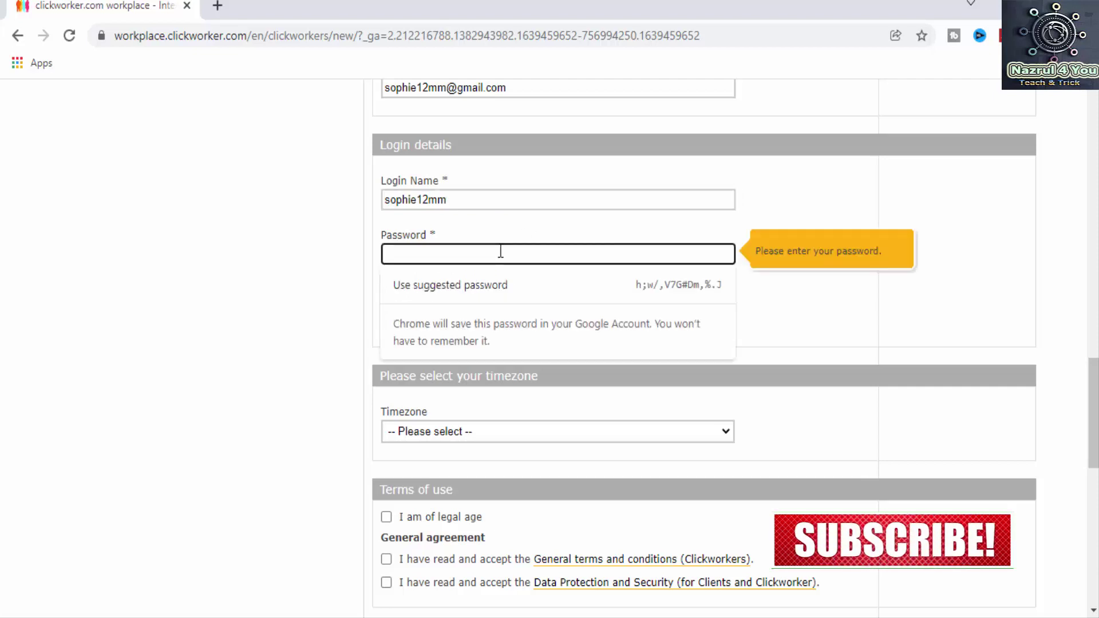
pyautogui.write('****')
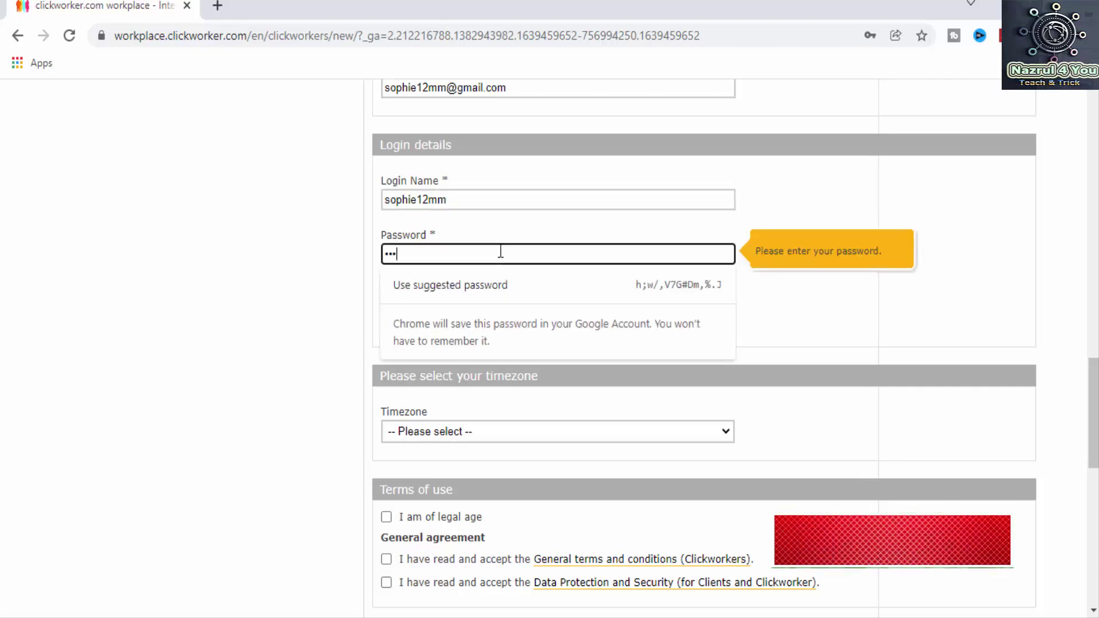
pyautogui.write('**')
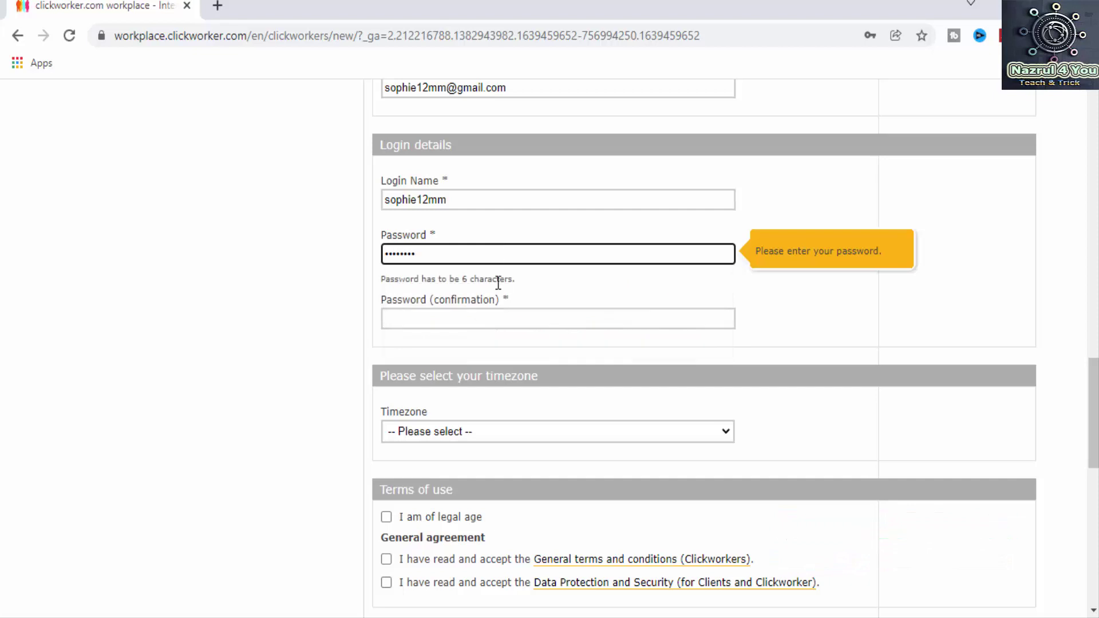
pyautogui.click(482, 315)
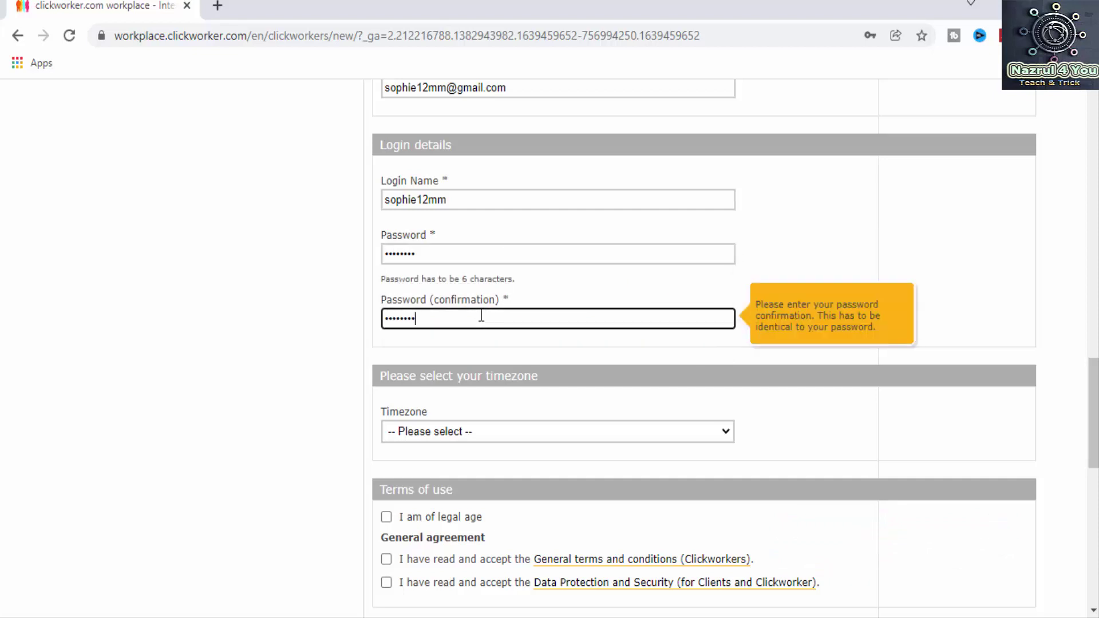
pyautogui.scroll(-3, 481, 316)
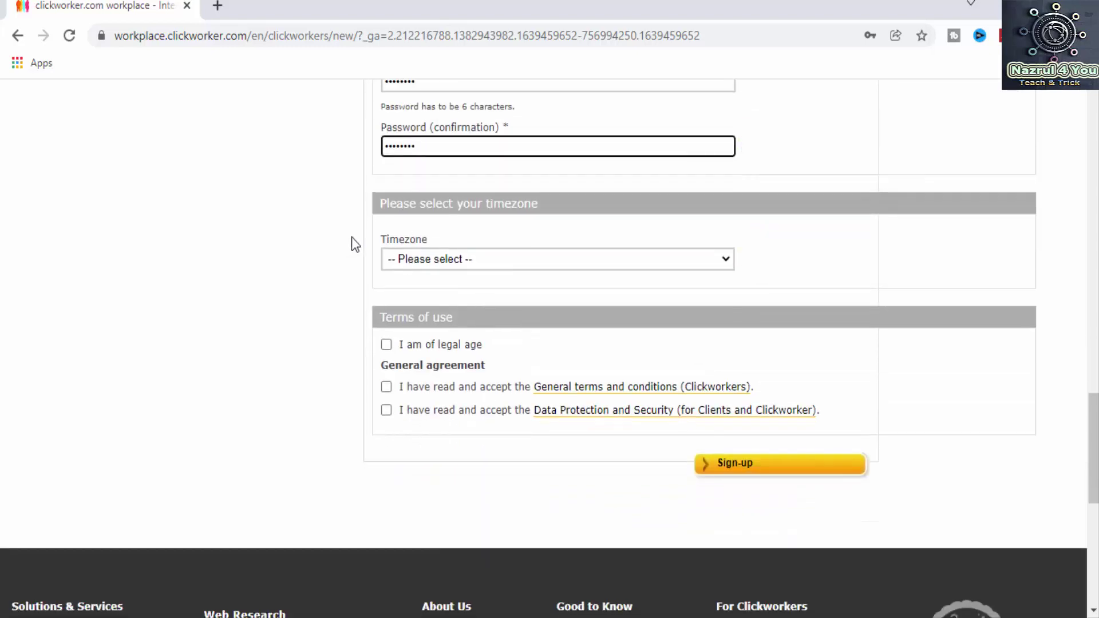
# Set the time zone to (GMT+06:00) Dhaka
pyautogui.click(447, 259)
pyautogui.scroll(-6, 517, 408)
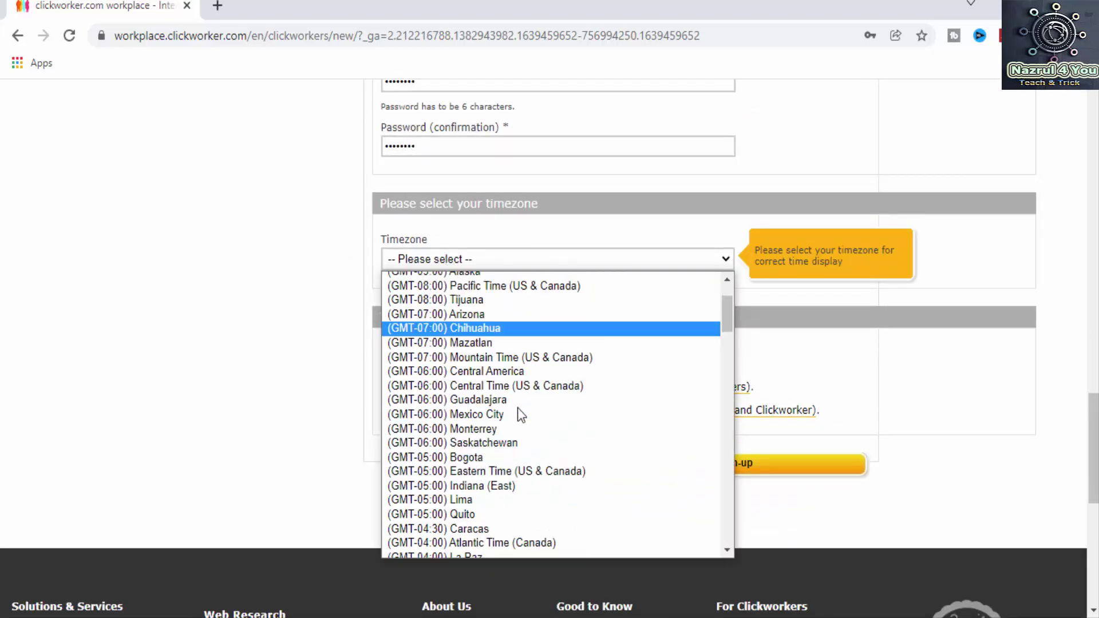
pyautogui.scroll(3, 518, 407)
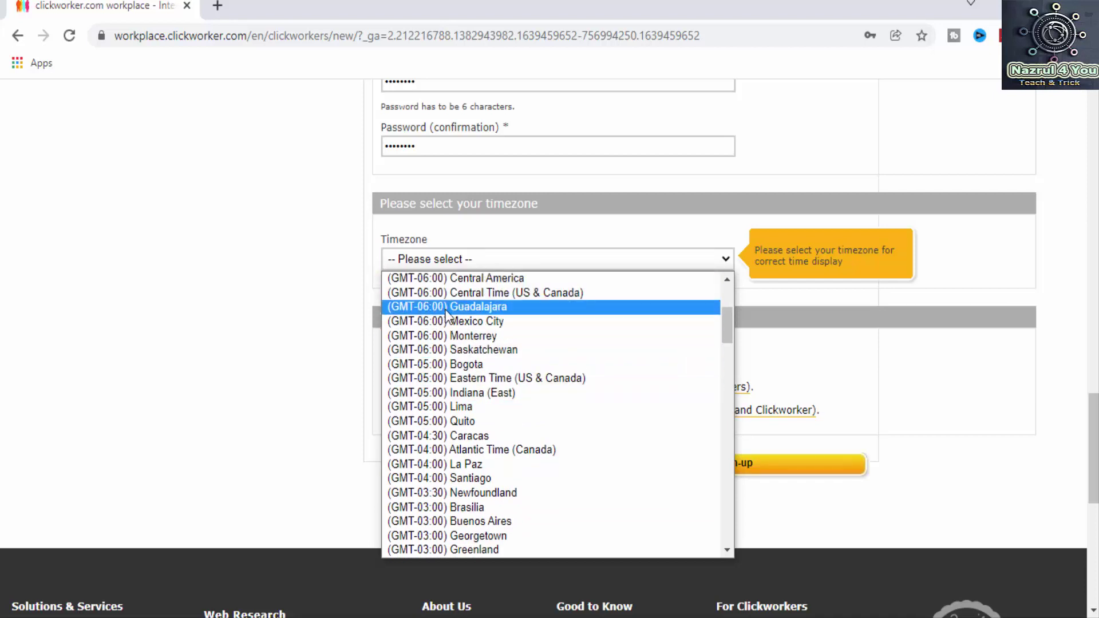
pyautogui.scroll(-10, 516, 400)
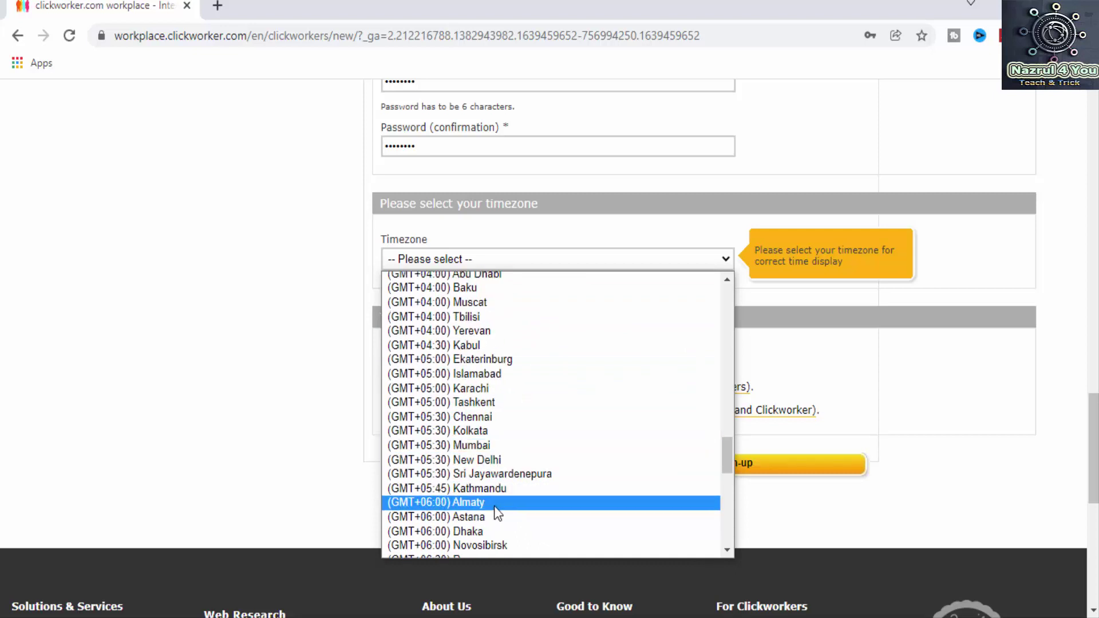
pyautogui.click(456, 528)
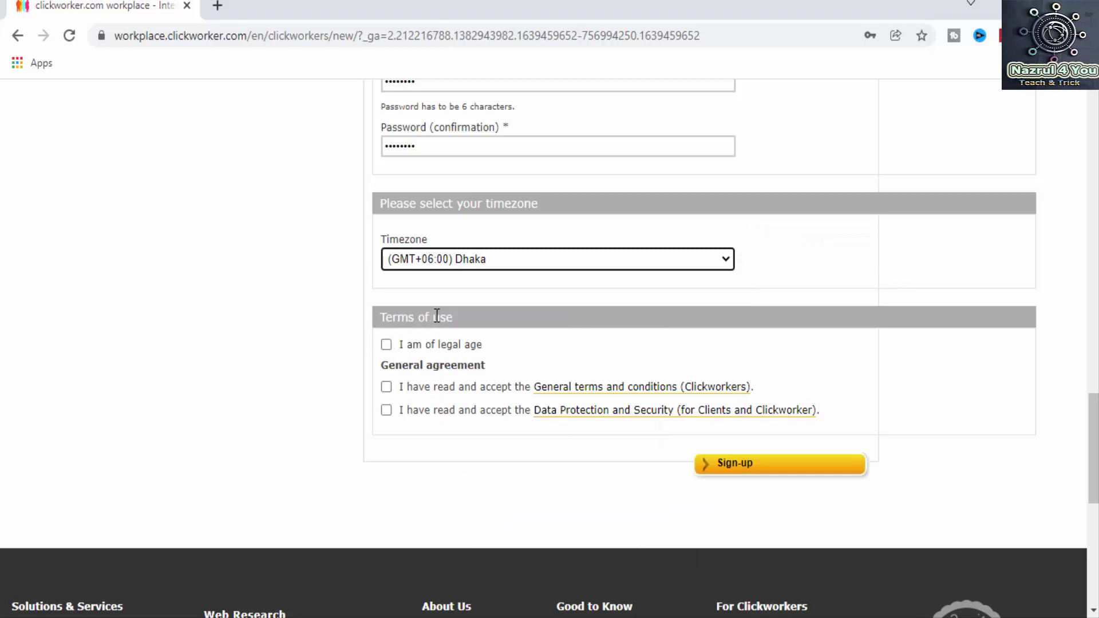
# Accept legal age, general terms and data protection, submit, and decline saving the address
pyautogui.click(385, 345)
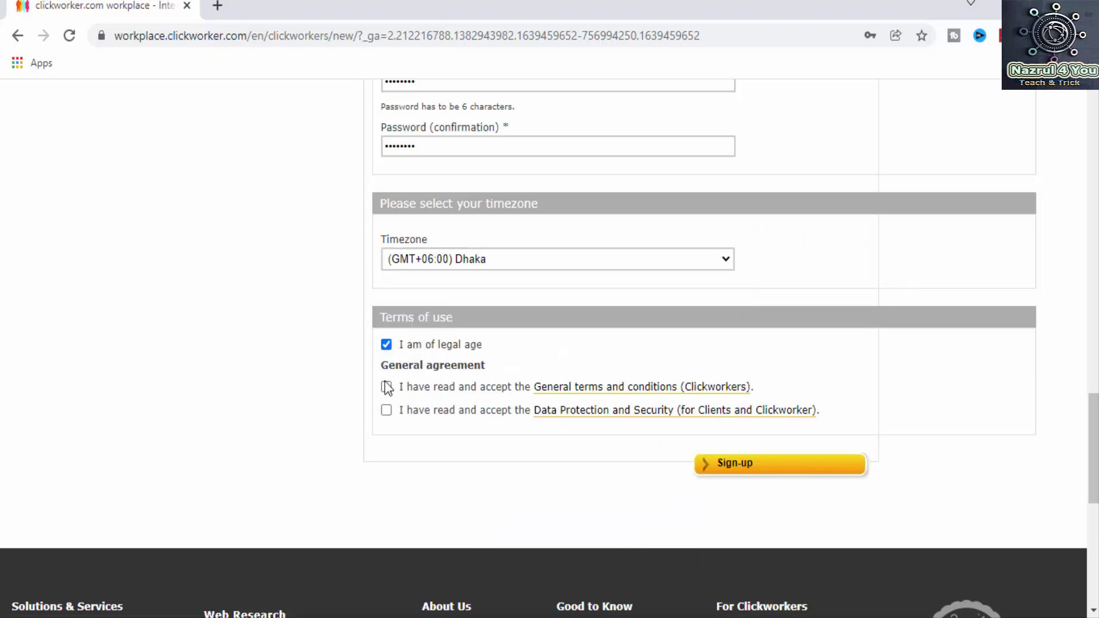
pyautogui.click(387, 388)
pyautogui.click(387, 411)
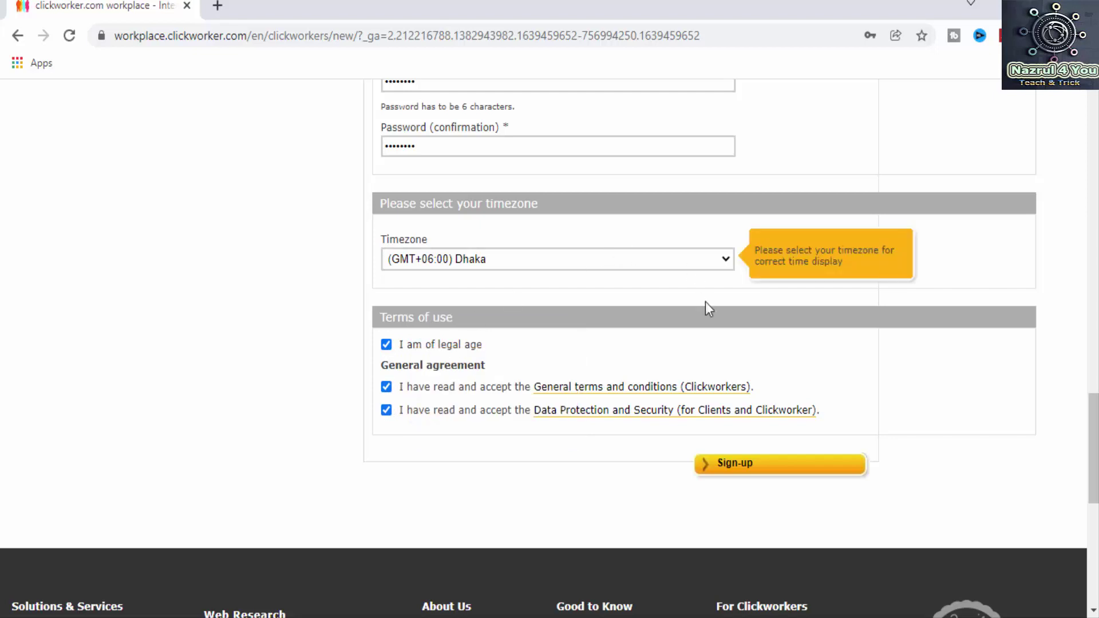
pyautogui.click(741, 465)
pyautogui.click(895, 310)
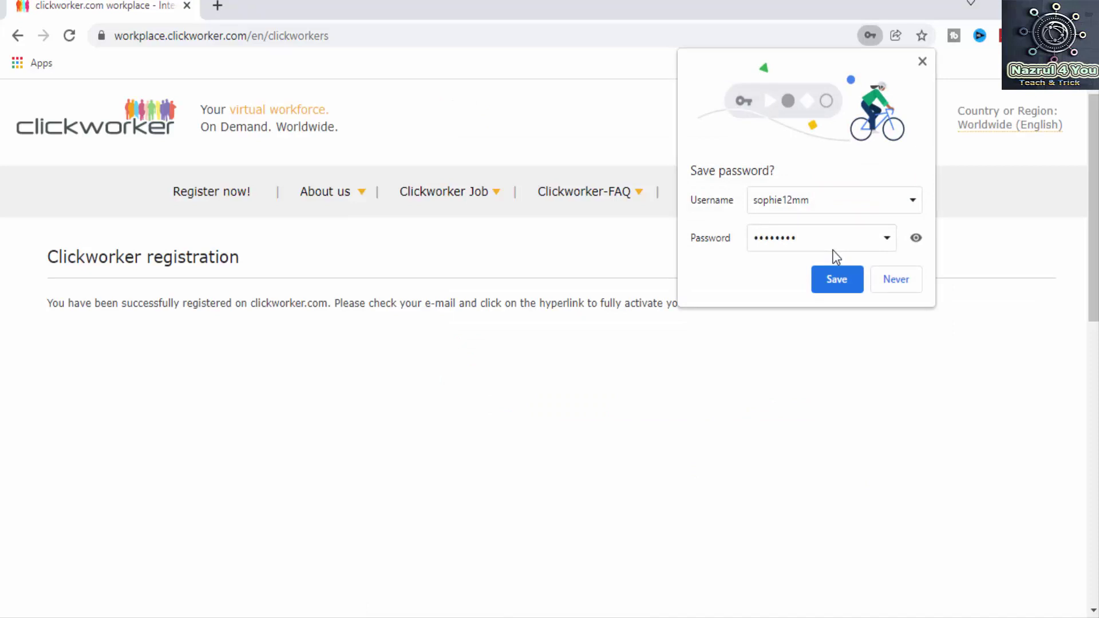
# Decline Chrome's password saving and switch to the Gmail window
pyautogui.click(905, 283)
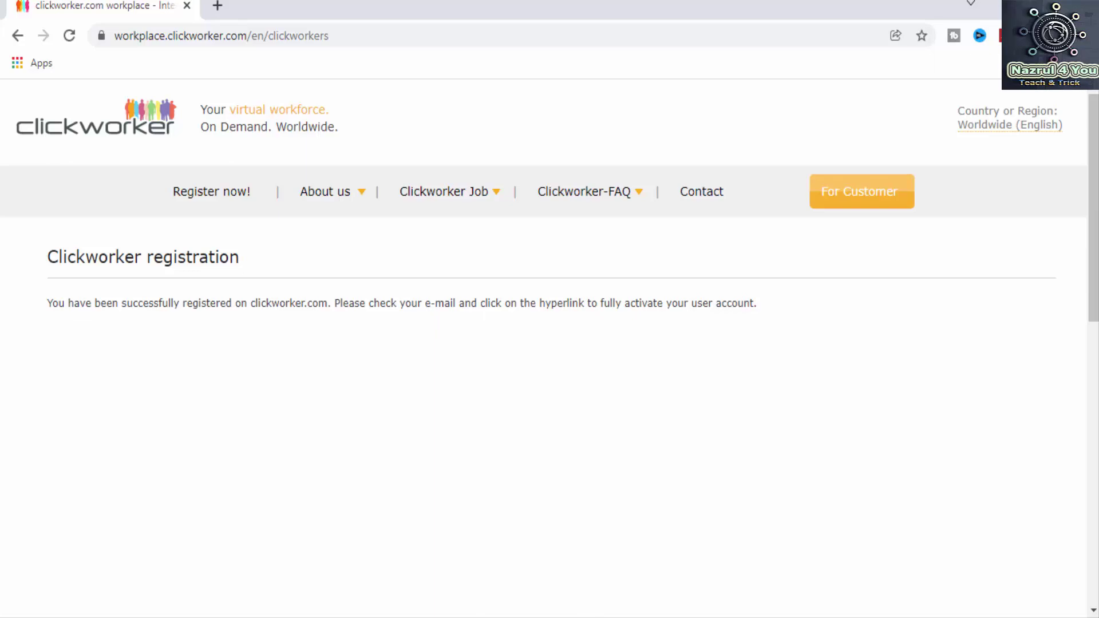
pyautogui.hotkey('alt', 'Tab')
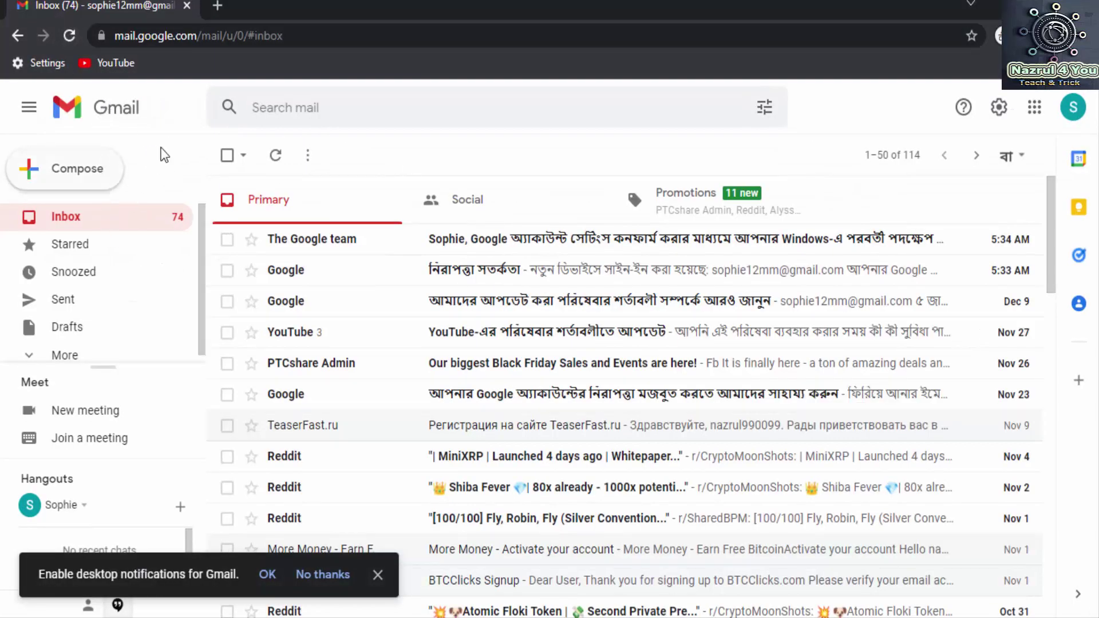
# Refresh the inbox, open the clickworker e-mail and copy its activation link
pyautogui.click(277, 164)
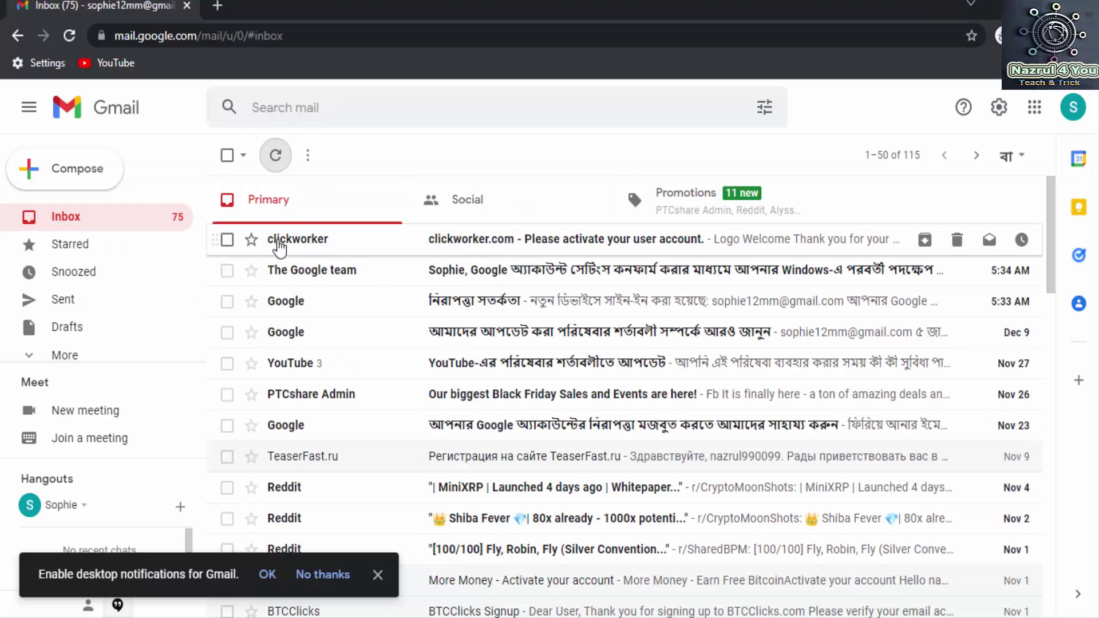
pyautogui.click(618, 243)
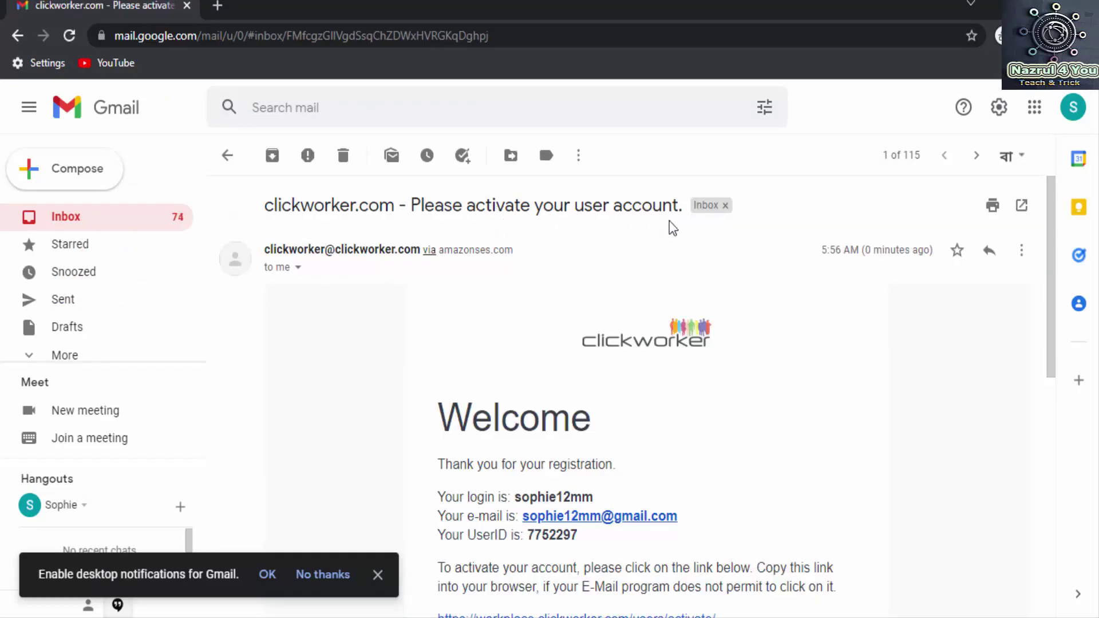
pyautogui.scroll(-7, 693, 366)
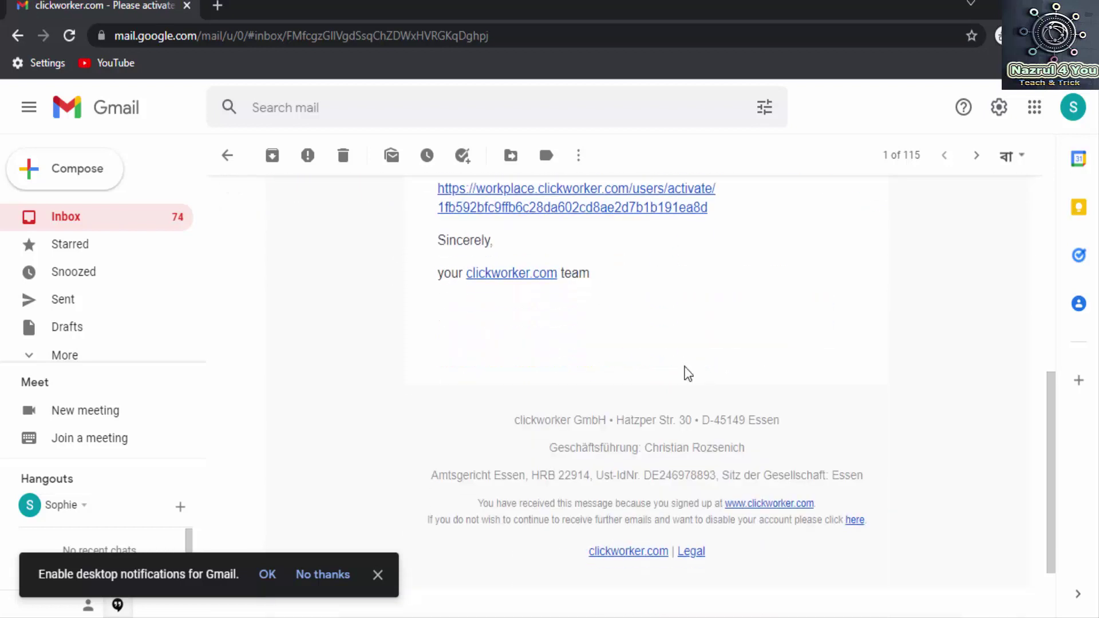
pyautogui.rightClick(650, 209)
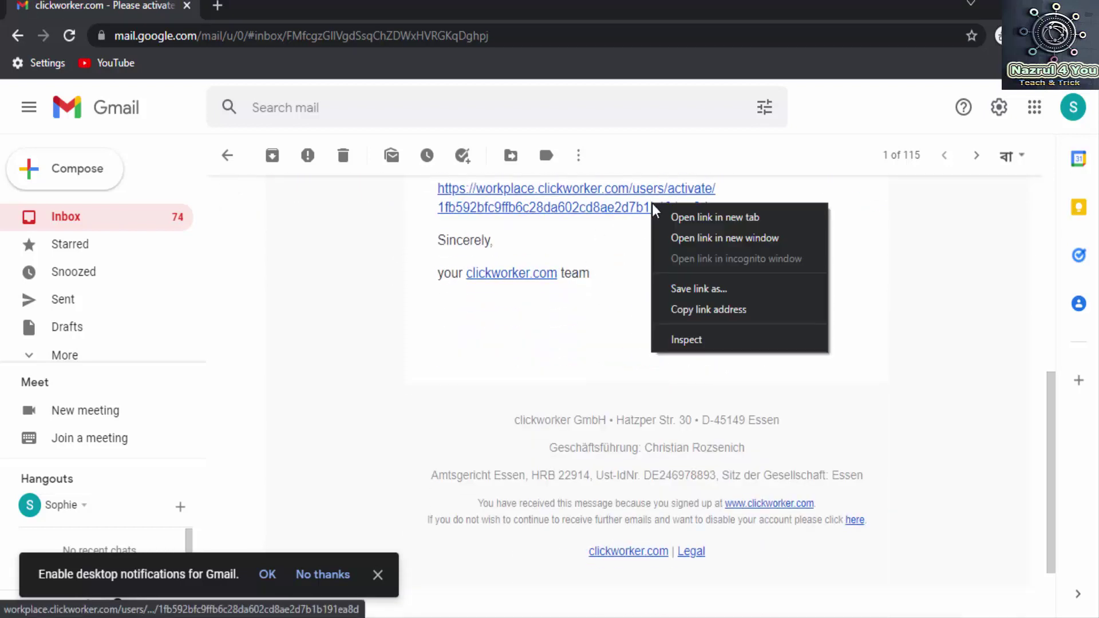
pyautogui.click(719, 310)
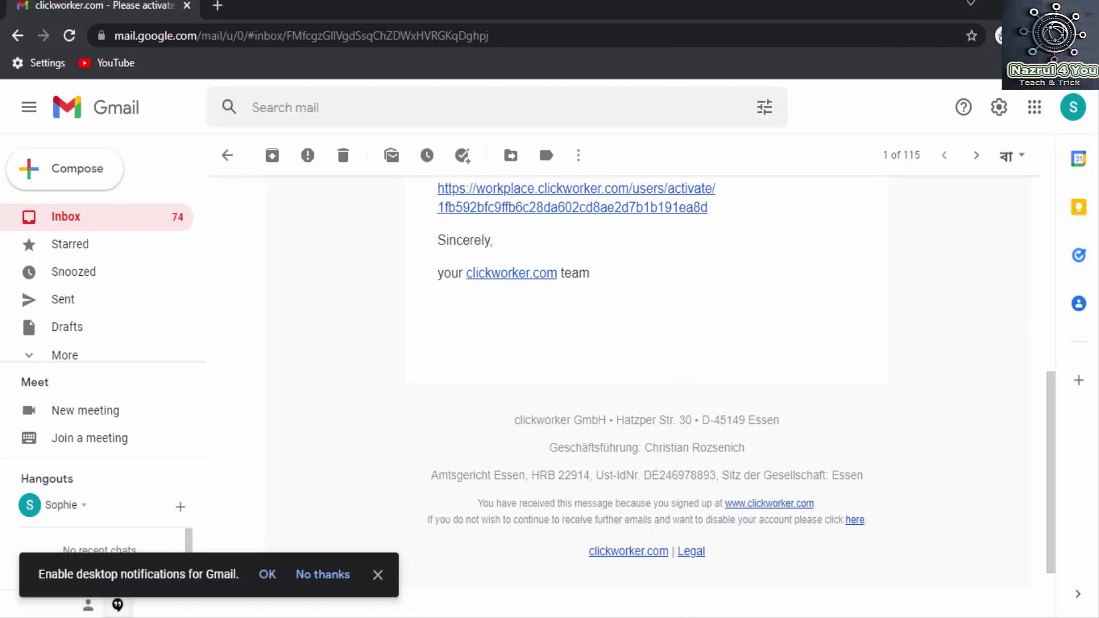
# Load the copied activation link in the Clickworker window's address bar
pyautogui.hotkey('alt', 'Tab')
pyautogui.click(307, 36)
pyautogui.rightClick(309, 36)
pyautogui.click(408, 170)
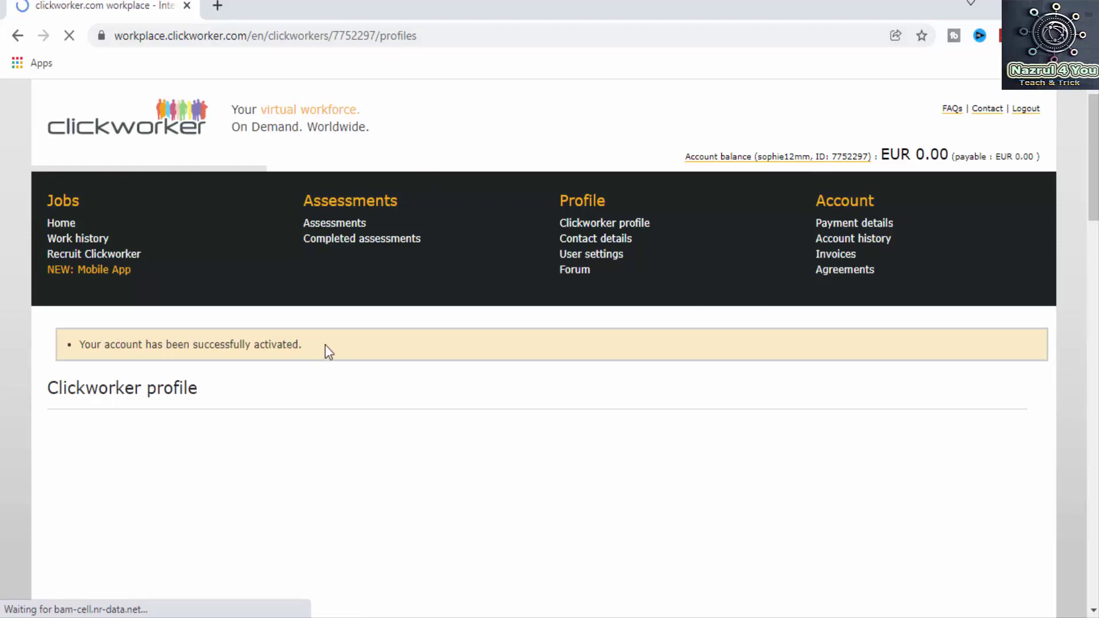
# Scroll through the activated profile page with its EUR 0.00 balance and native-language notice
pyautogui.scroll(-10, 349, 344)
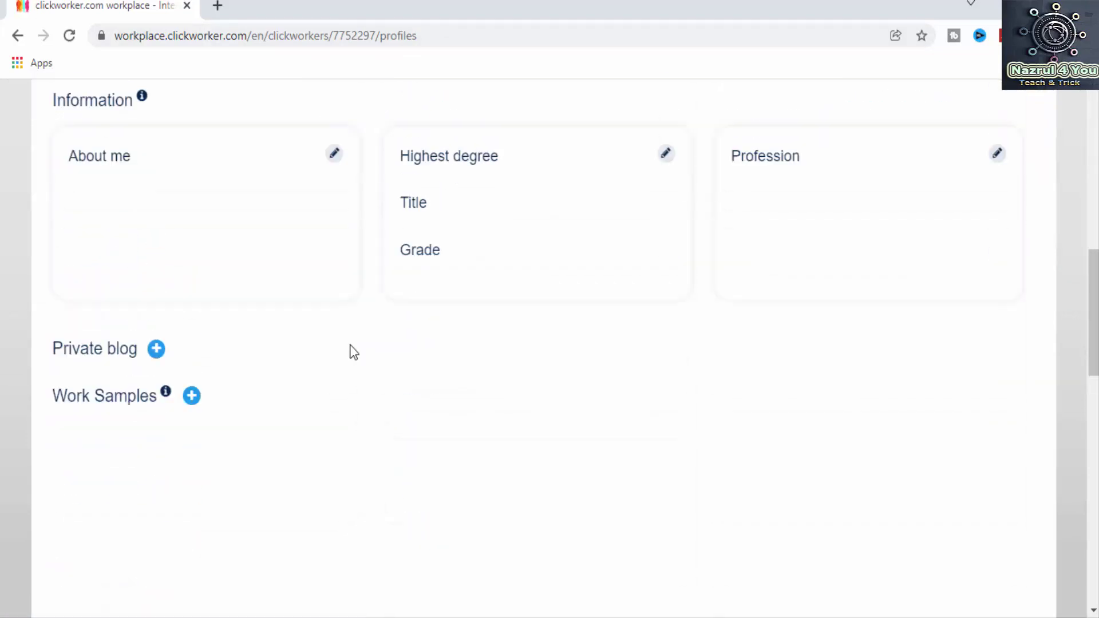
pyautogui.scroll(5, 353, 352)
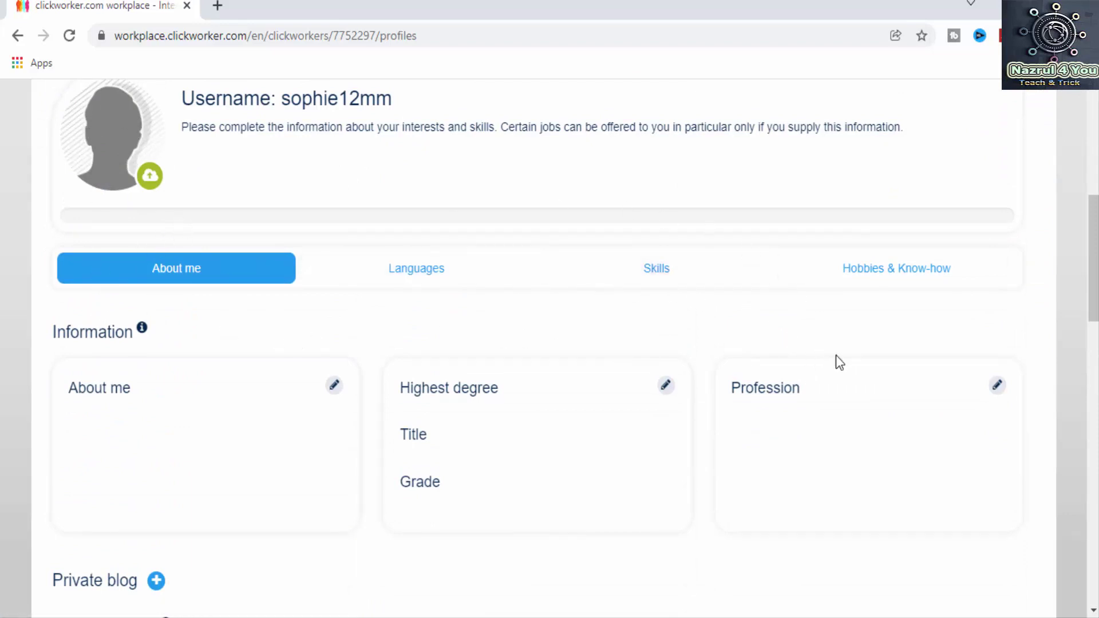
pyautogui.scroll(3, 221, 306)
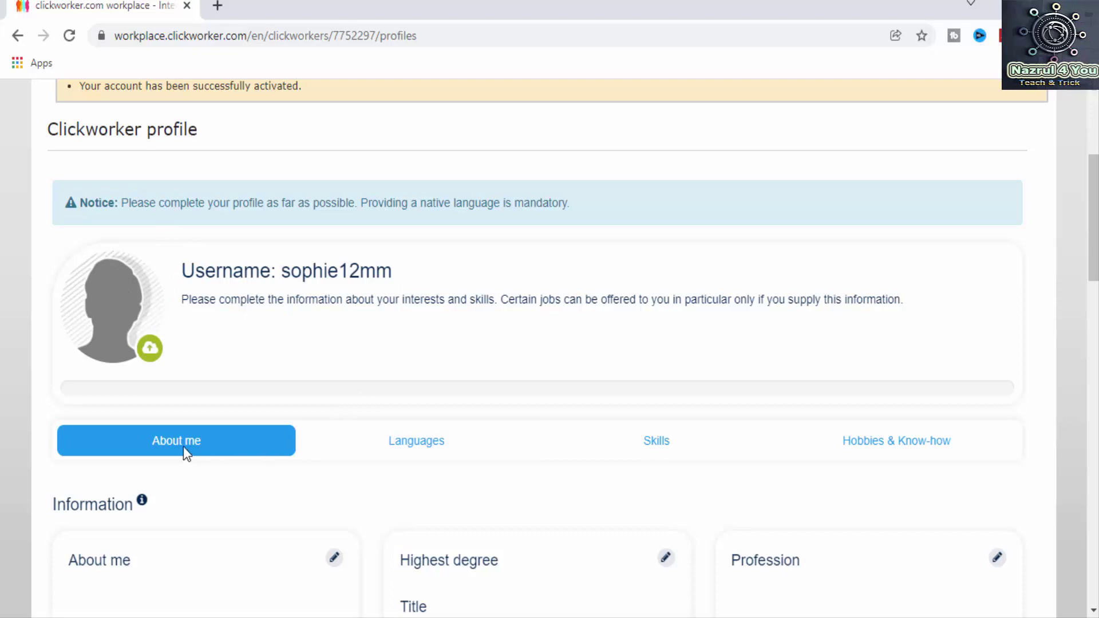
pyautogui.scroll(-2, 166, 441)
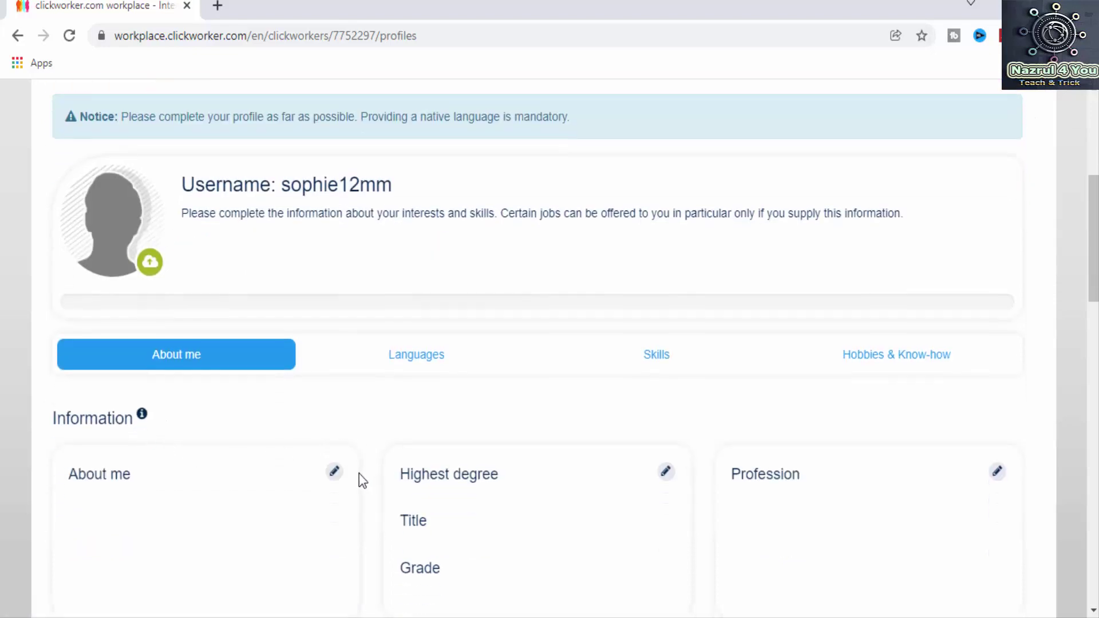
pyautogui.scroll(-7, 405, 479)
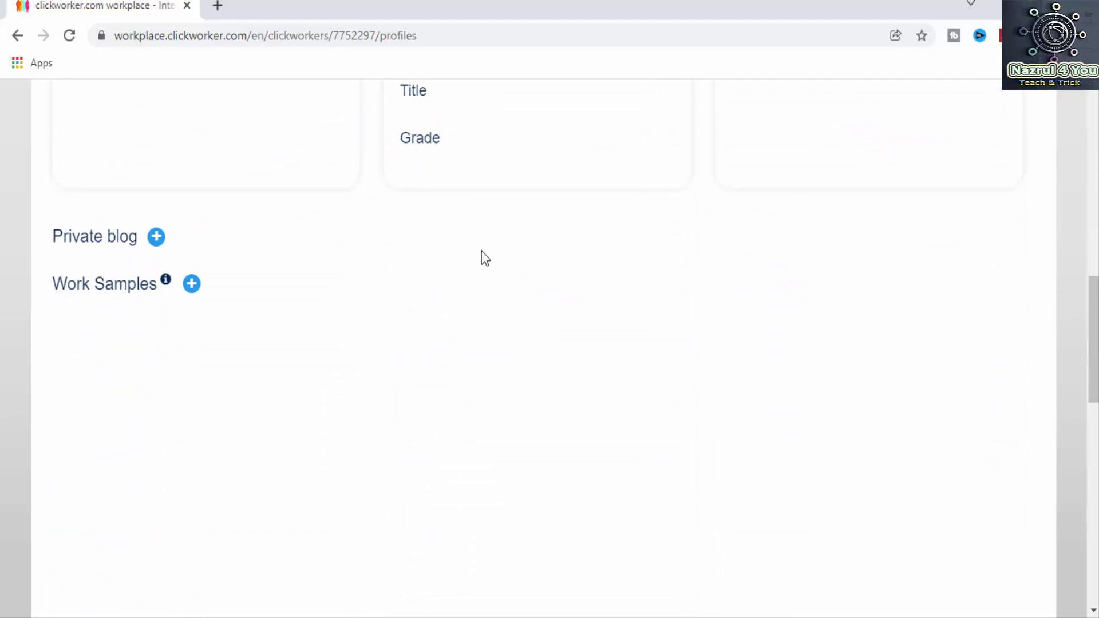
pyautogui.scroll(10, 483, 256)
pyautogui.scroll(3, 479, 320)
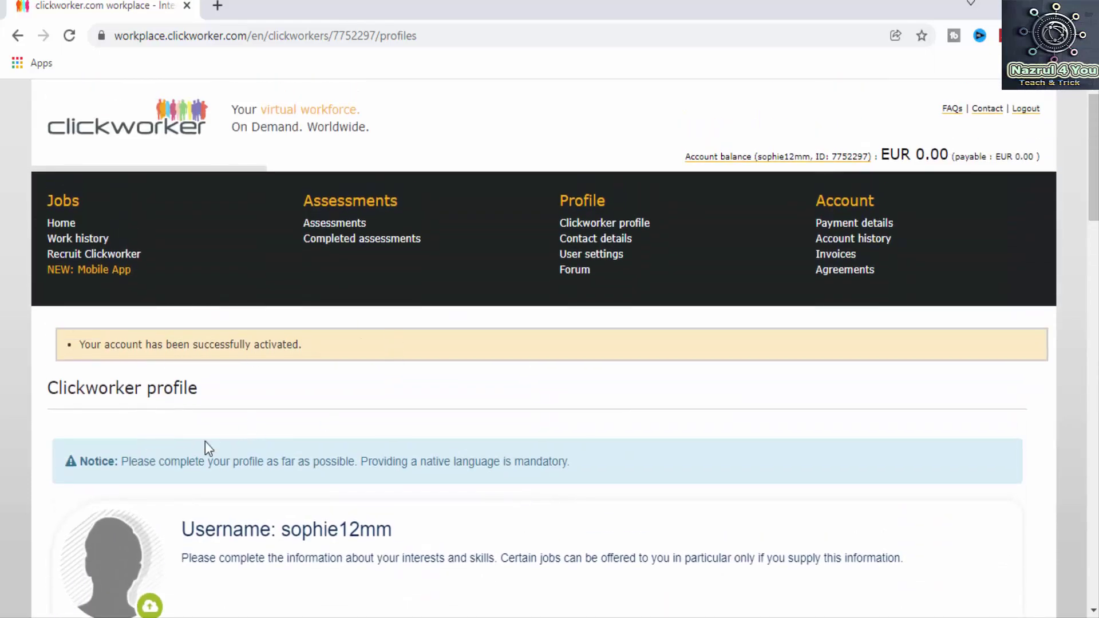
pyautogui.scroll(-3, 248, 454)
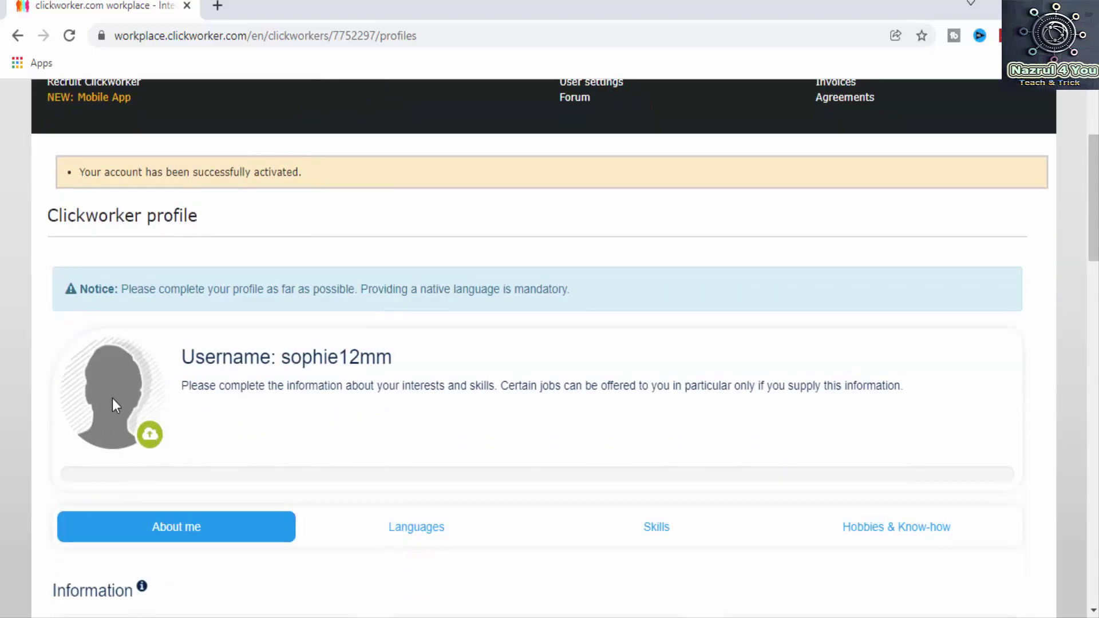
pyautogui.scroll(3, 98, 415)
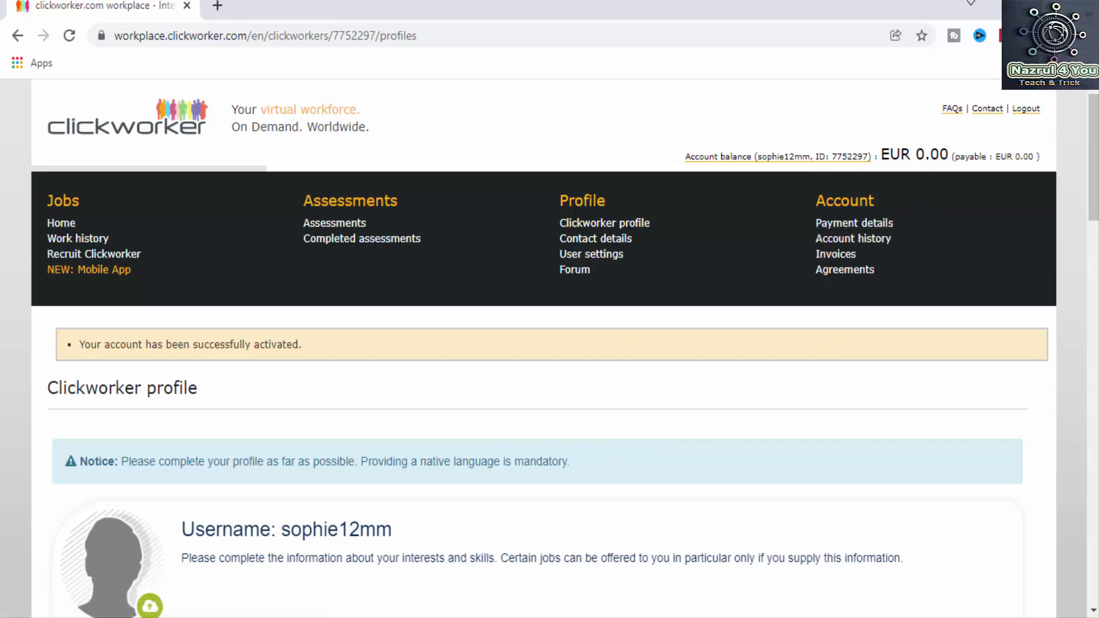
# Review the payment details page and highlight its EUR 0.00 account balance
pyautogui.click(874, 549)
pyautogui.click(869, 226)
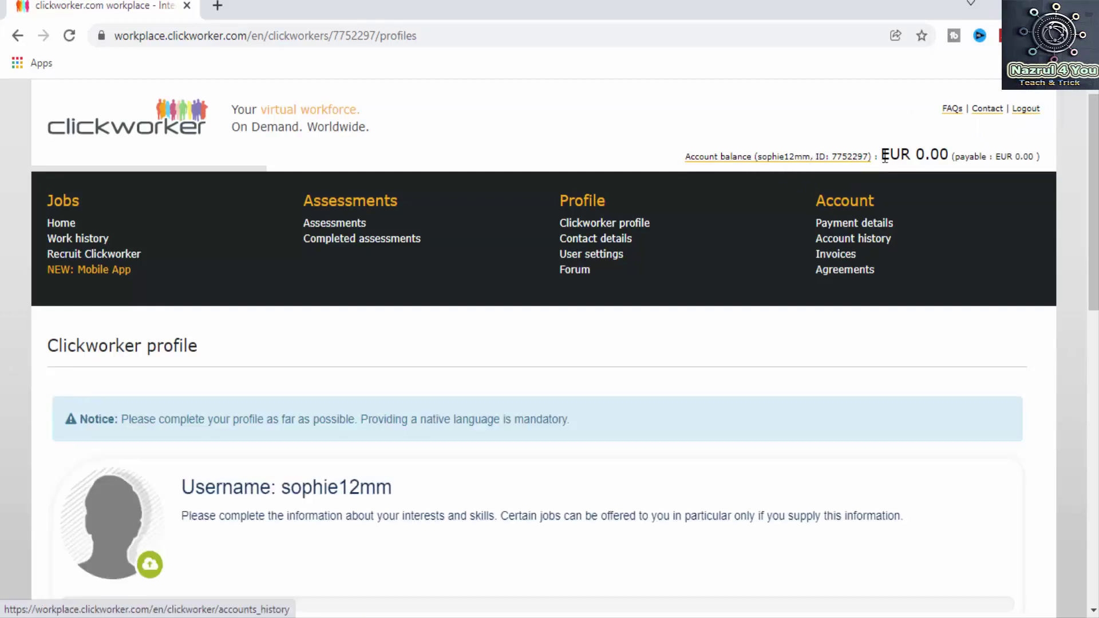
pyautogui.moveTo(883, 150); pyautogui.dragTo(981, 157)
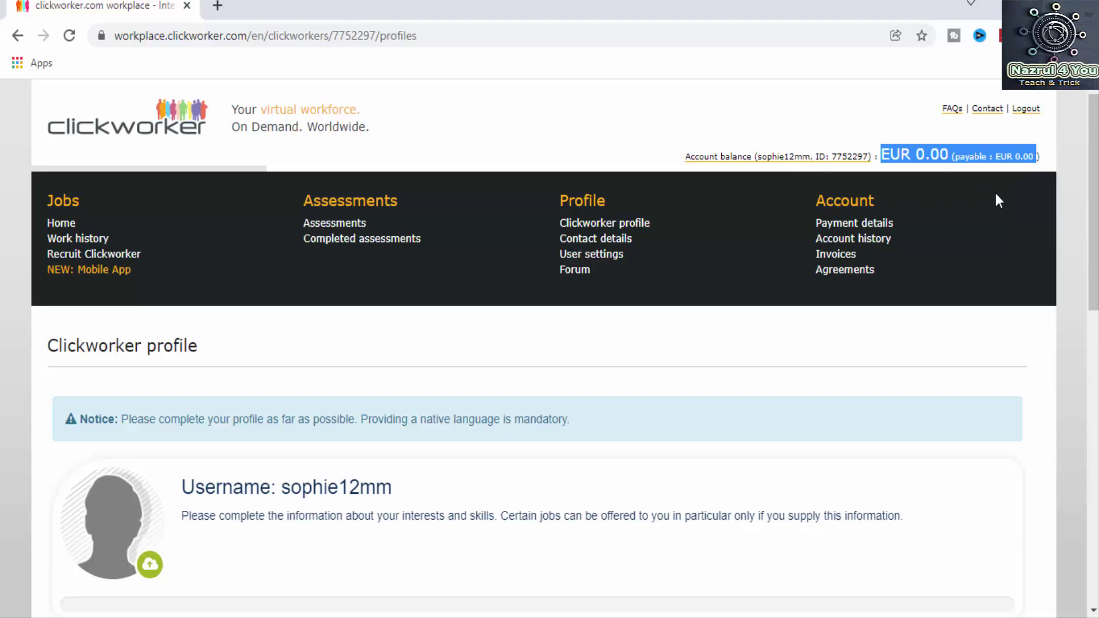
pyautogui.scroll(-6, 595, 274)
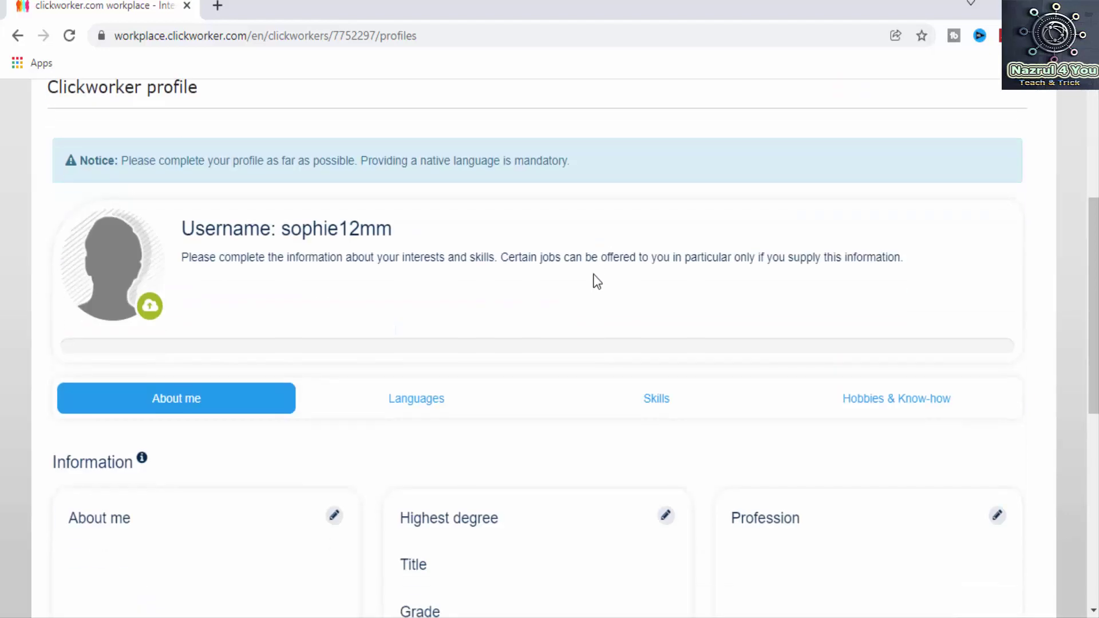
pyautogui.scroll(-4, 599, 287)
pyautogui.scroll(10, 805, 257)
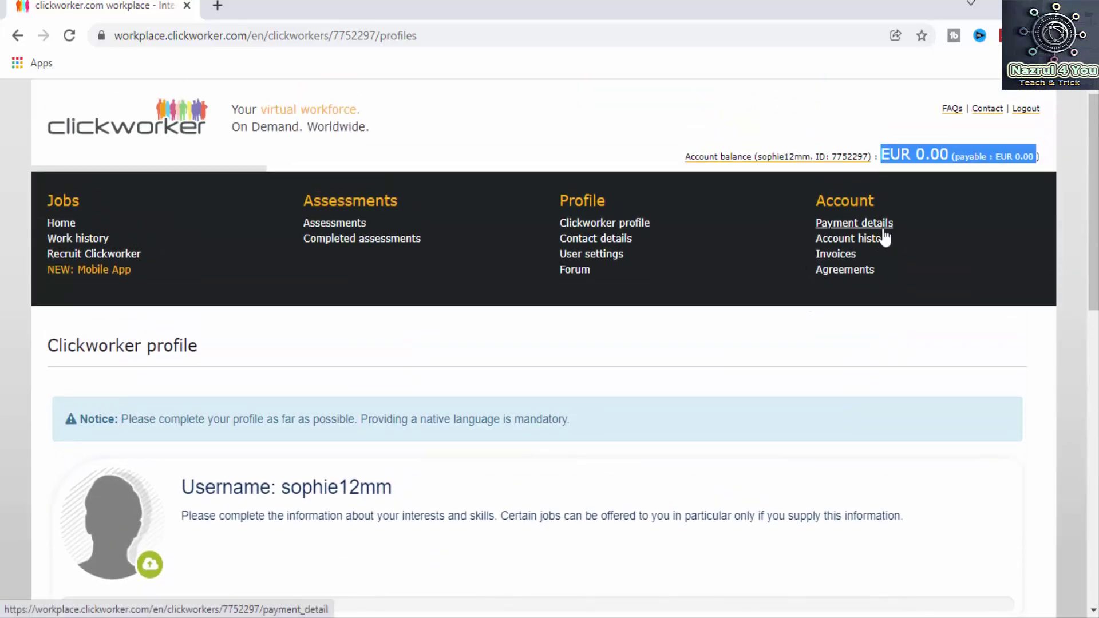
pyautogui.click(884, 229)
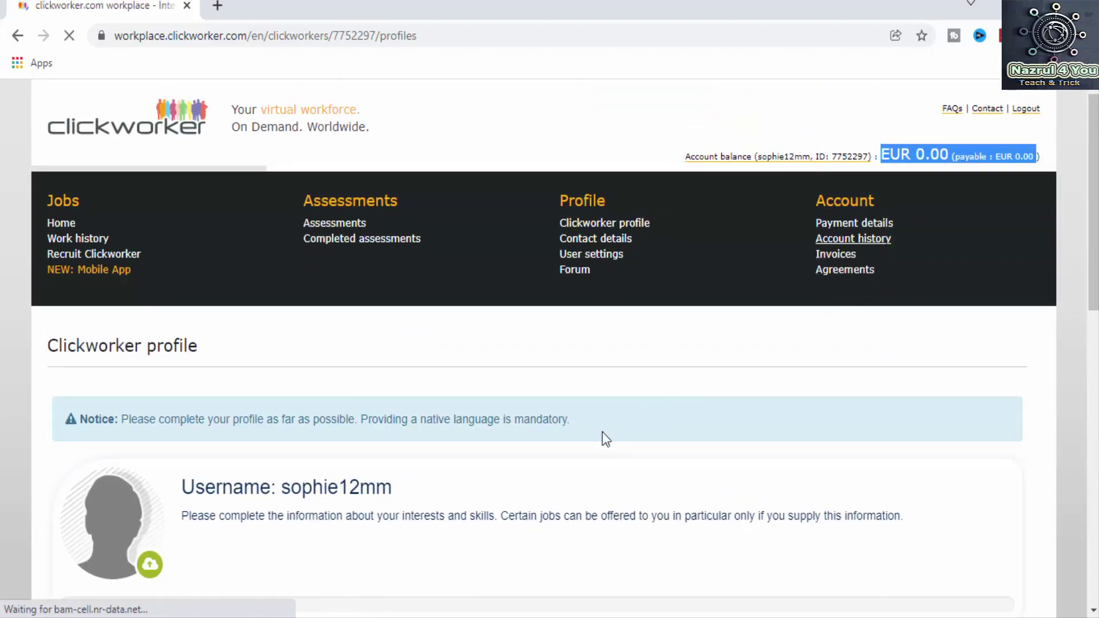
pyautogui.scroll(-3, 600, 434)
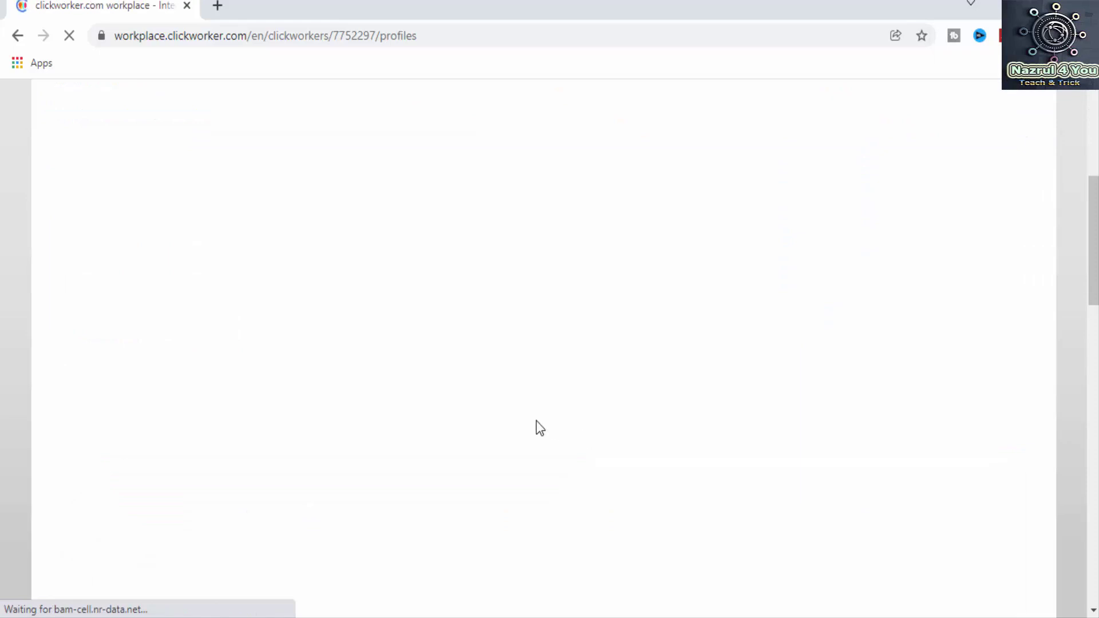
pyautogui.scroll(-4, 404, 393)
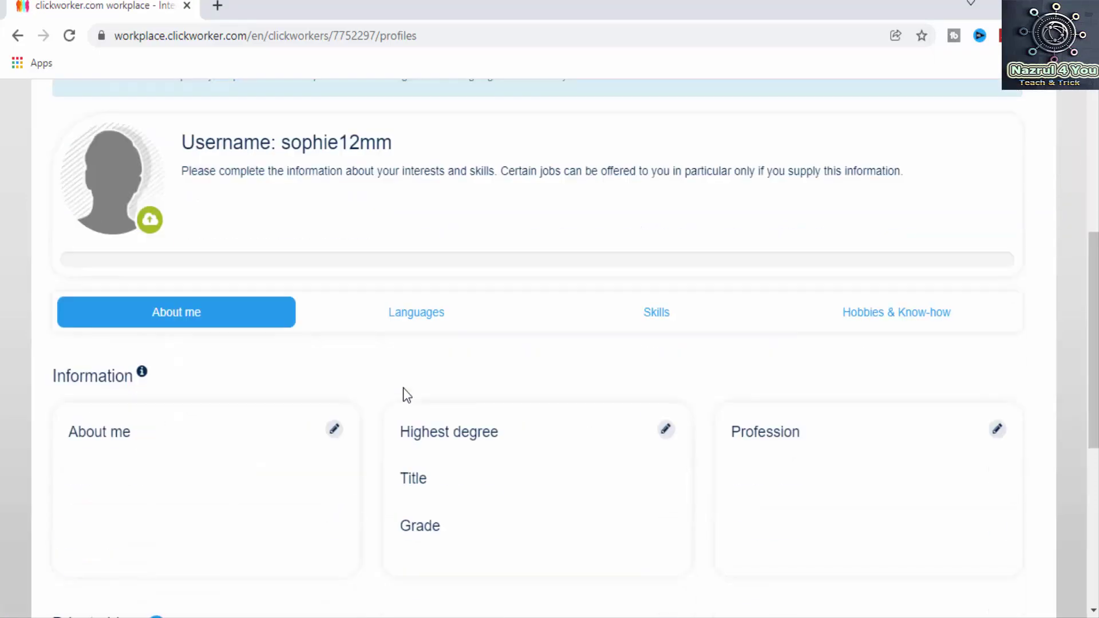
pyautogui.scroll(-3, 403, 387)
pyautogui.scroll(10, 644, 407)
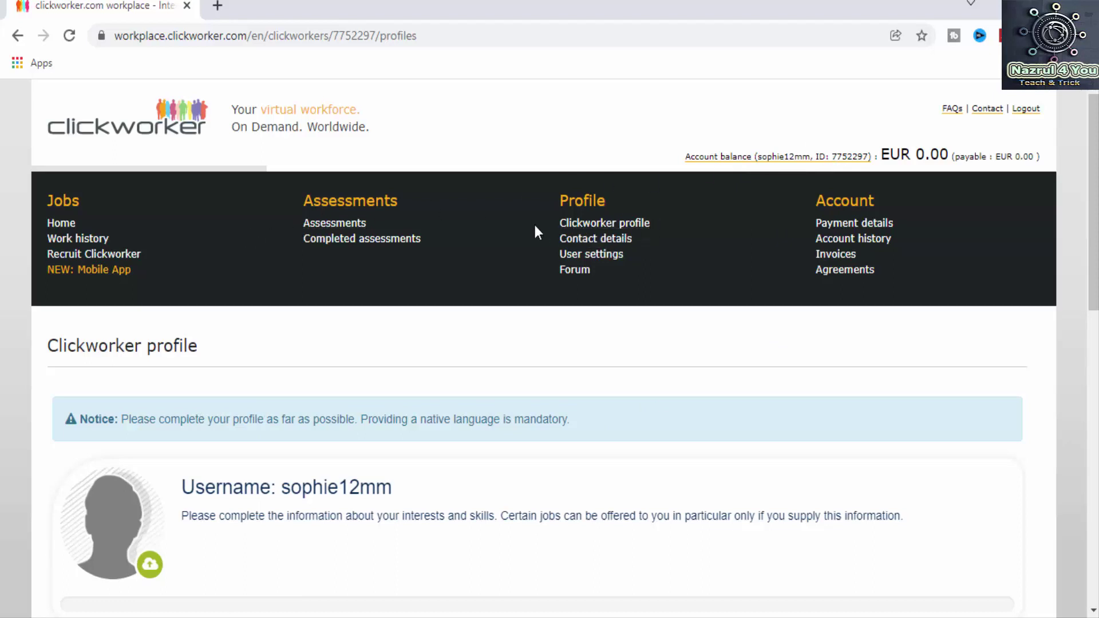
# Return to the Clickworker profile page and scroll to the Information cards
pyautogui.click(629, 224)
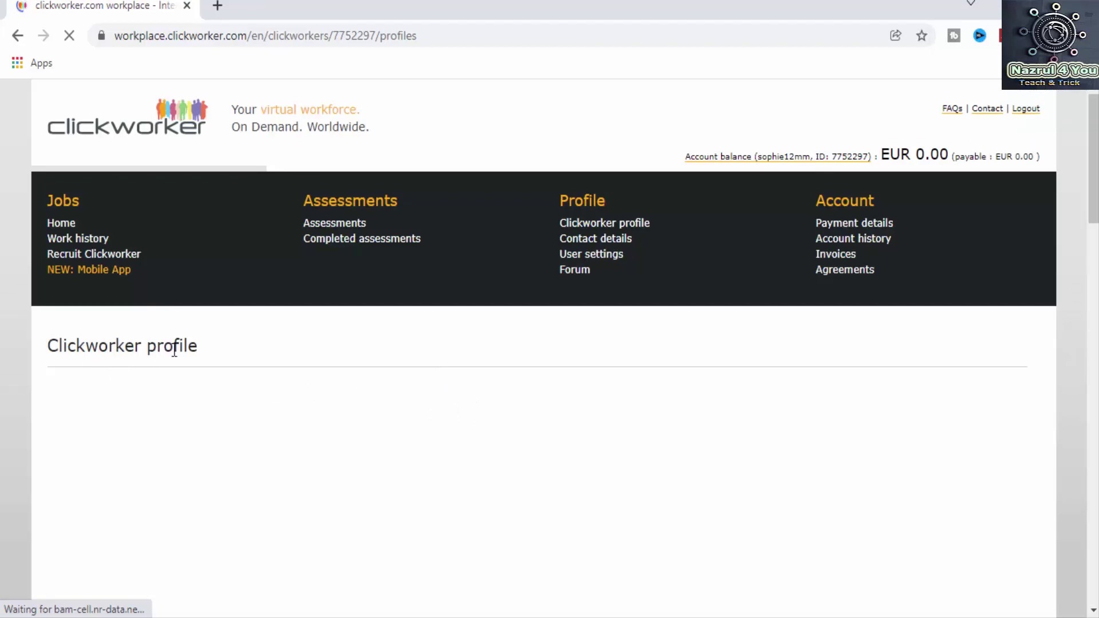
pyautogui.scroll(-10, 284, 363)
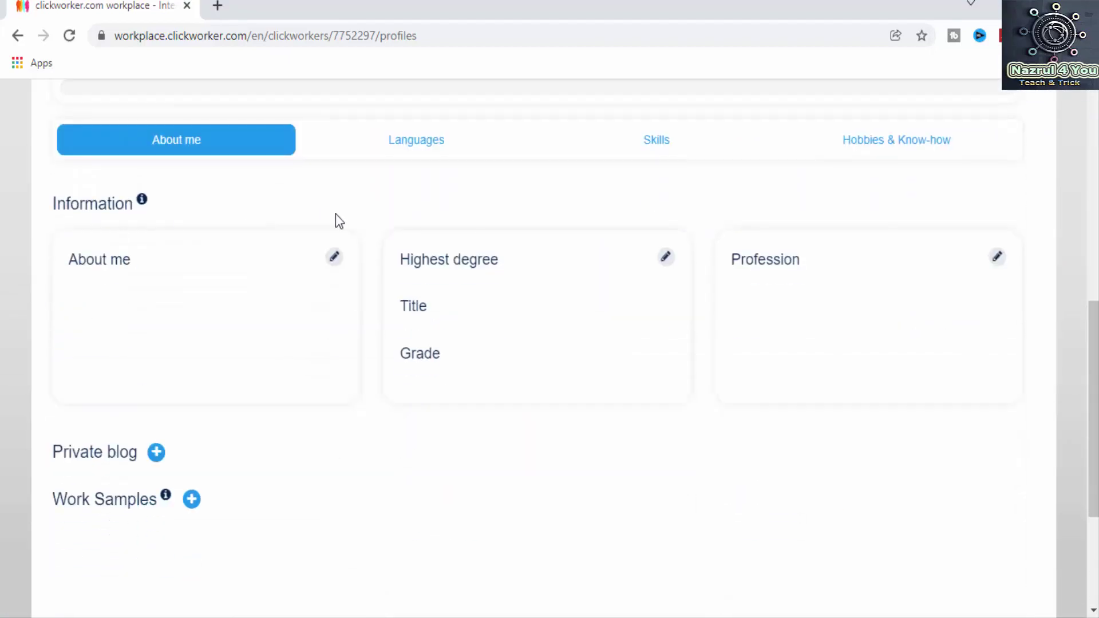
pyautogui.scroll(-4, 256, 349)
pyautogui.scroll(9, 586, 380)
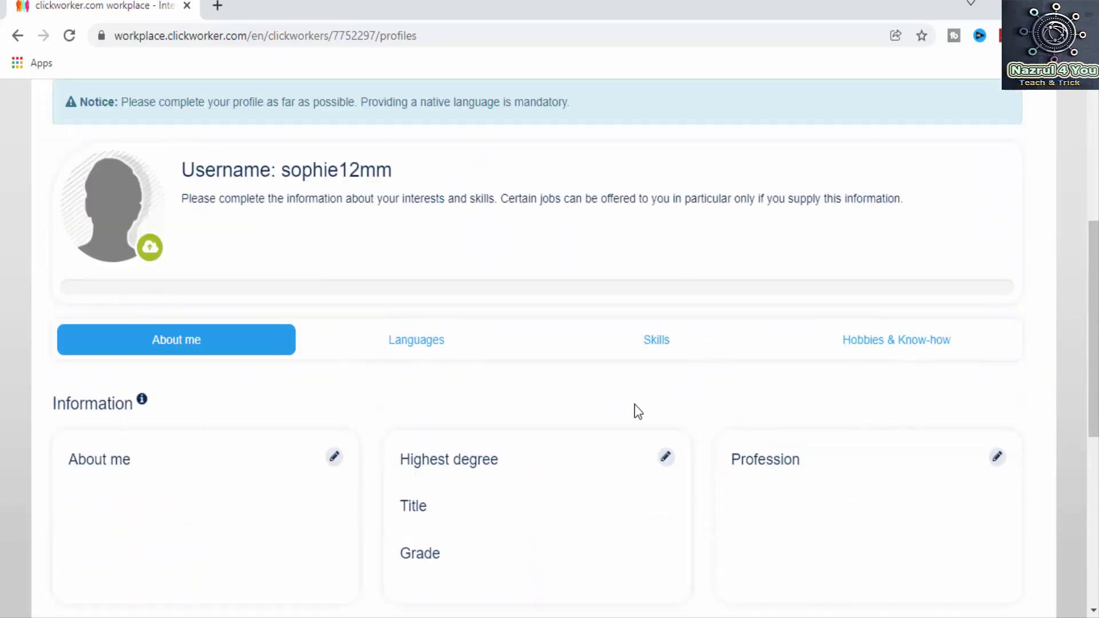
pyautogui.scroll(1, 721, 395)
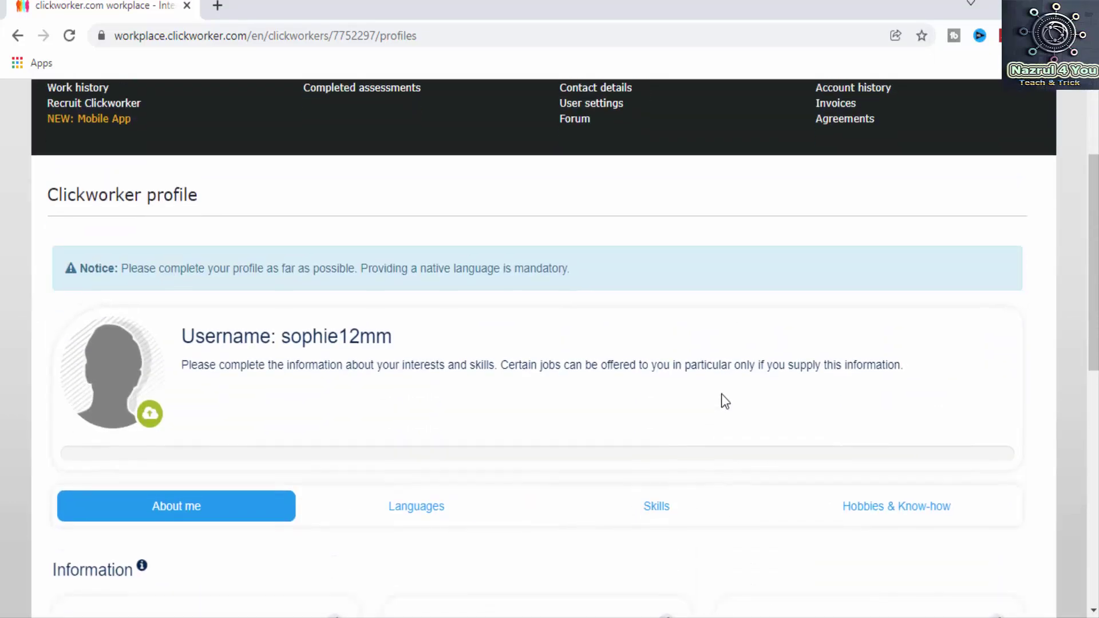
pyautogui.scroll(-5, 712, 400)
# Open the Highest degree editor, close it without changes, and return to the top of the profile
pyautogui.click(665, 303)
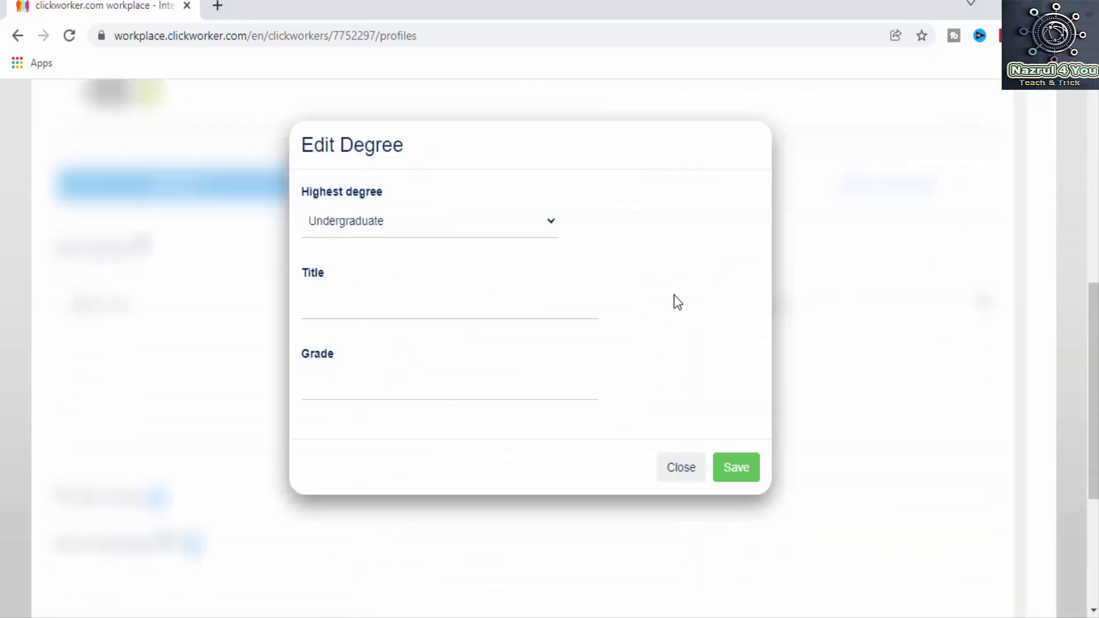
pyautogui.click(689, 472)
pyautogui.scroll(6, 71, 372)
pyautogui.scroll(1, 71, 372)
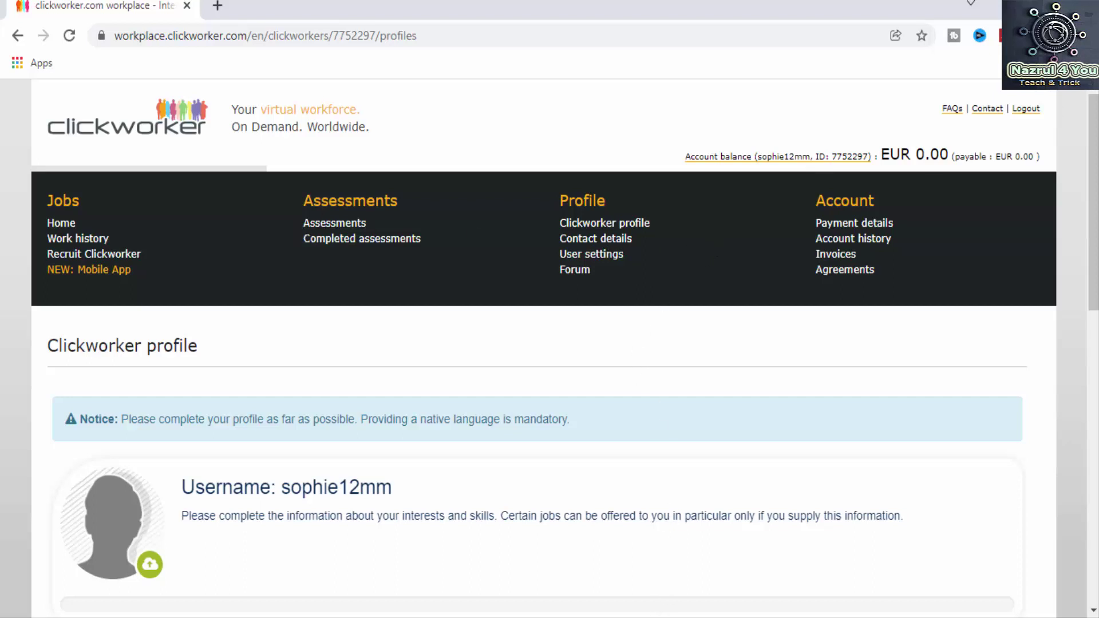
pyautogui.click(788, 569)
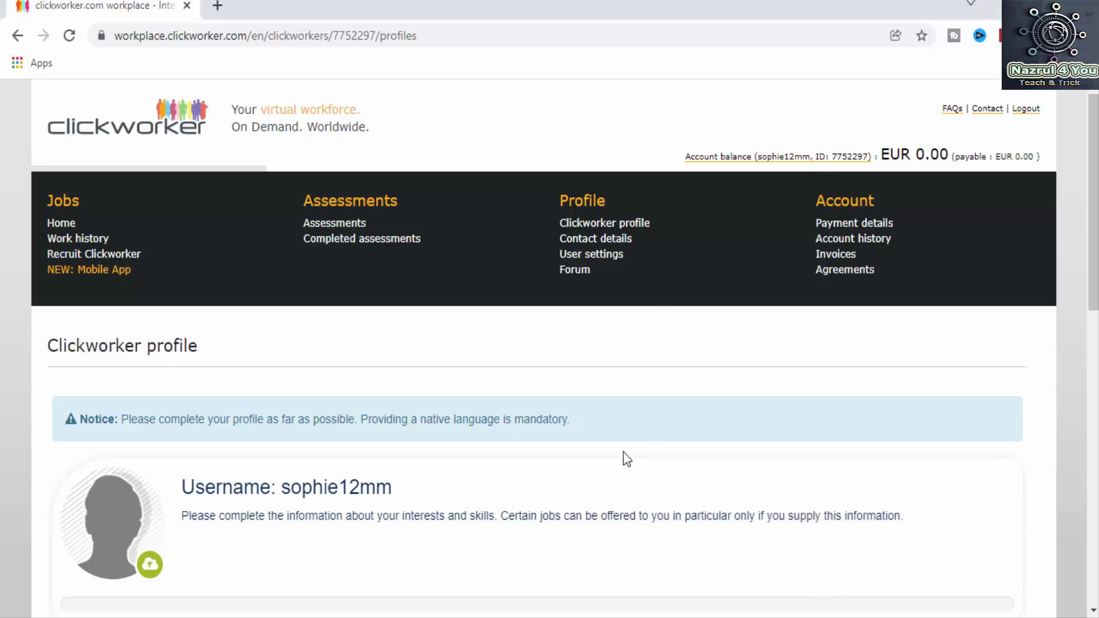
# Select the notice text about completing the profile, scrolling around the profile page
pyautogui.scroll(-3, 511, 473)
pyautogui.scroll(-3, 563, 337)
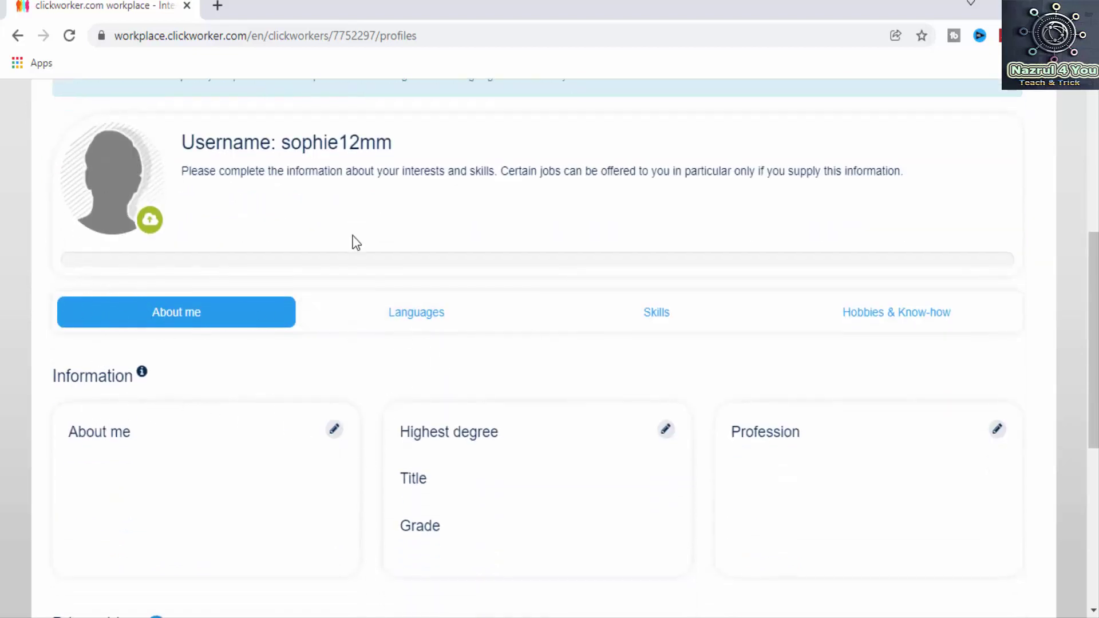
pyautogui.scroll(3, 703, 218)
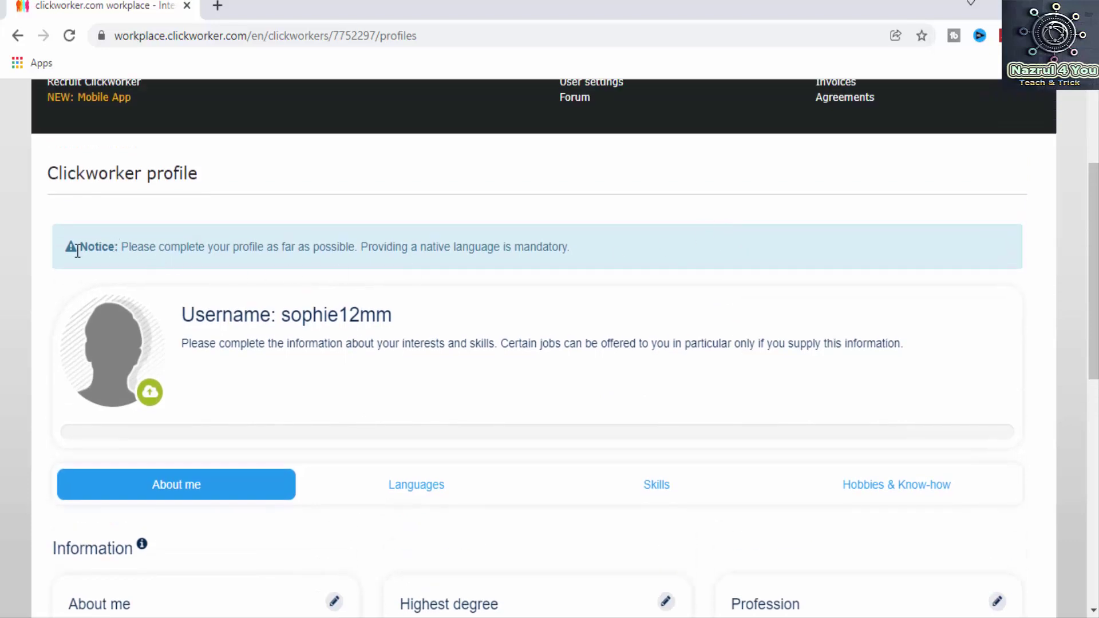
pyautogui.moveTo(71, 250); pyautogui.dragTo(302, 253)
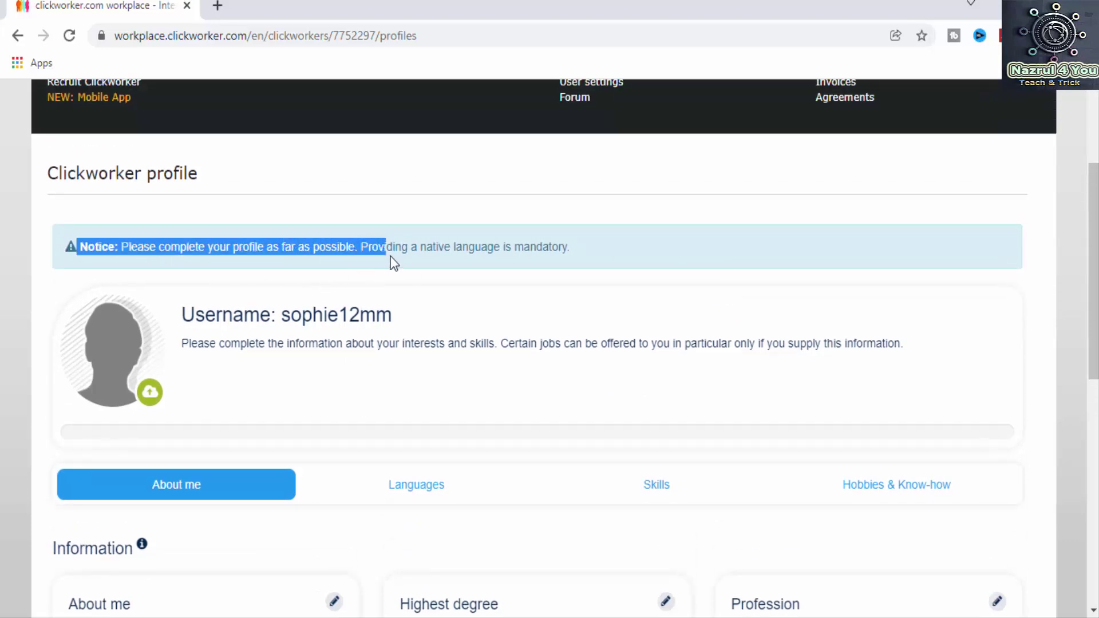
pyautogui.moveTo(484, 264); pyautogui.dragTo(500, 263)
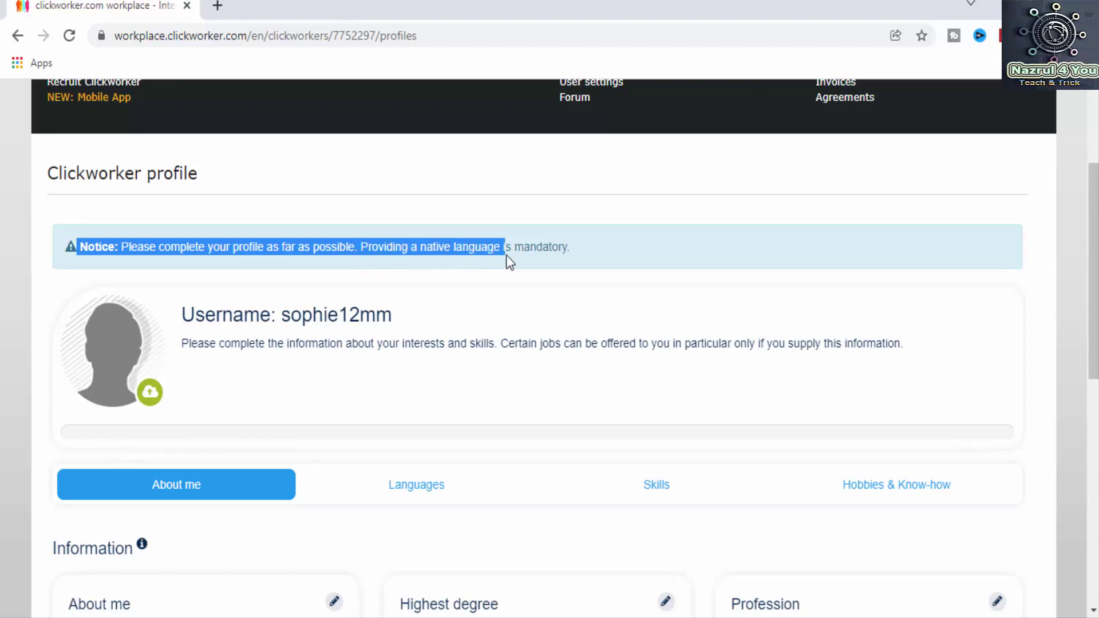
pyautogui.moveTo(561, 254); pyautogui.dragTo(588, 259)
pyautogui.scroll(-5, 390, 397)
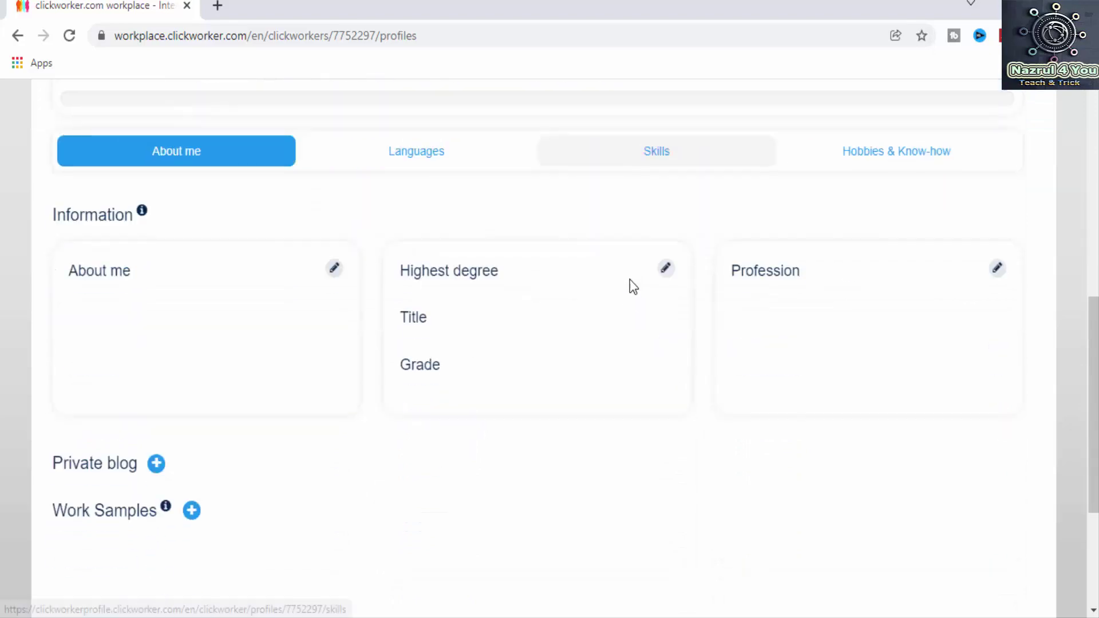
pyautogui.scroll(4, 832, 282)
pyautogui.scroll(-3, 680, 309)
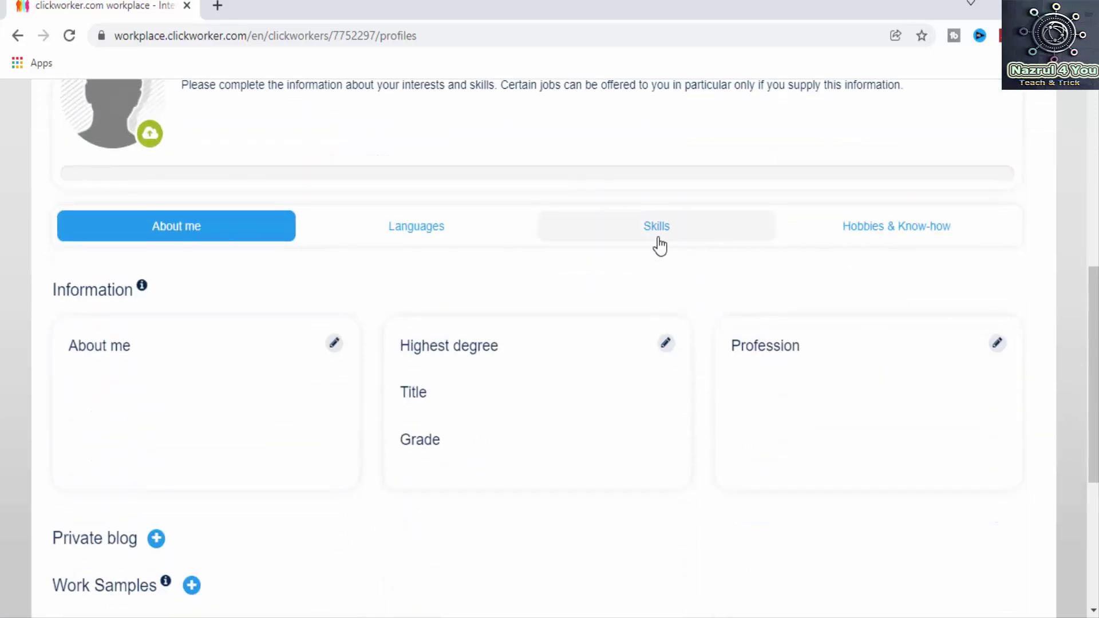
# On the Languages part, save English USA as mother language with skill level Mothertongue
pyautogui.click(416, 227)
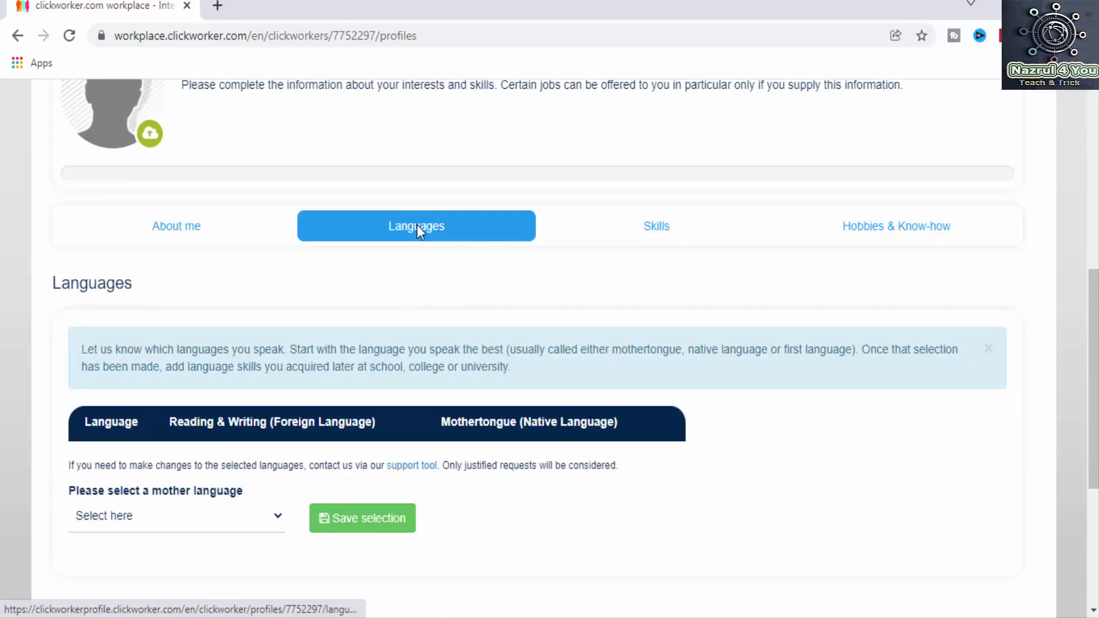
pyautogui.scroll(-5, 441, 300)
pyautogui.click(237, 259)
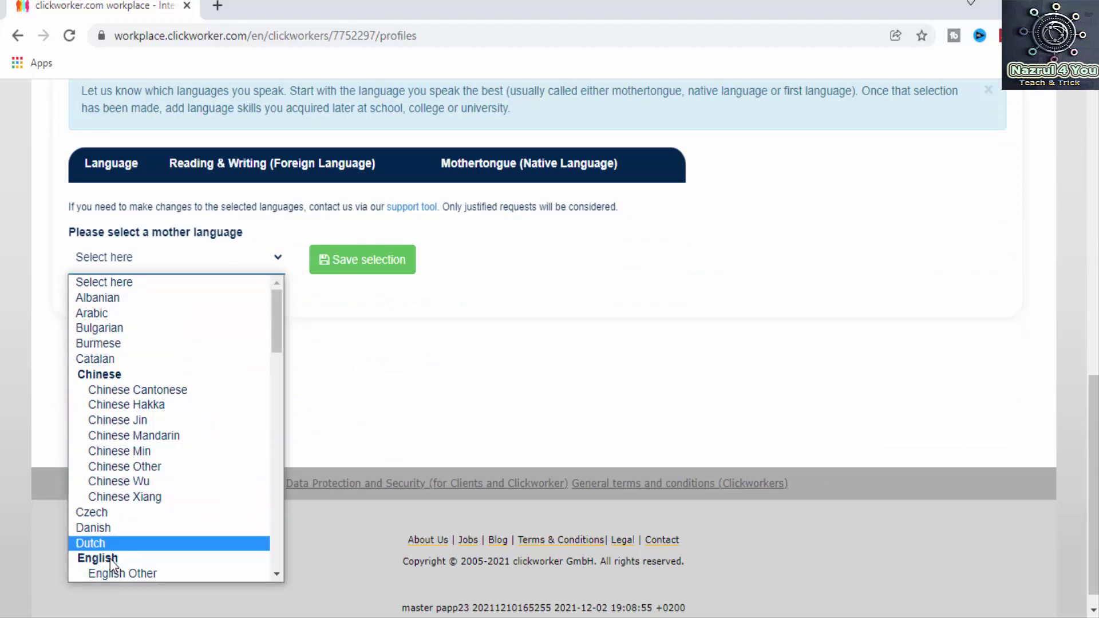
pyautogui.scroll(-3, 114, 557)
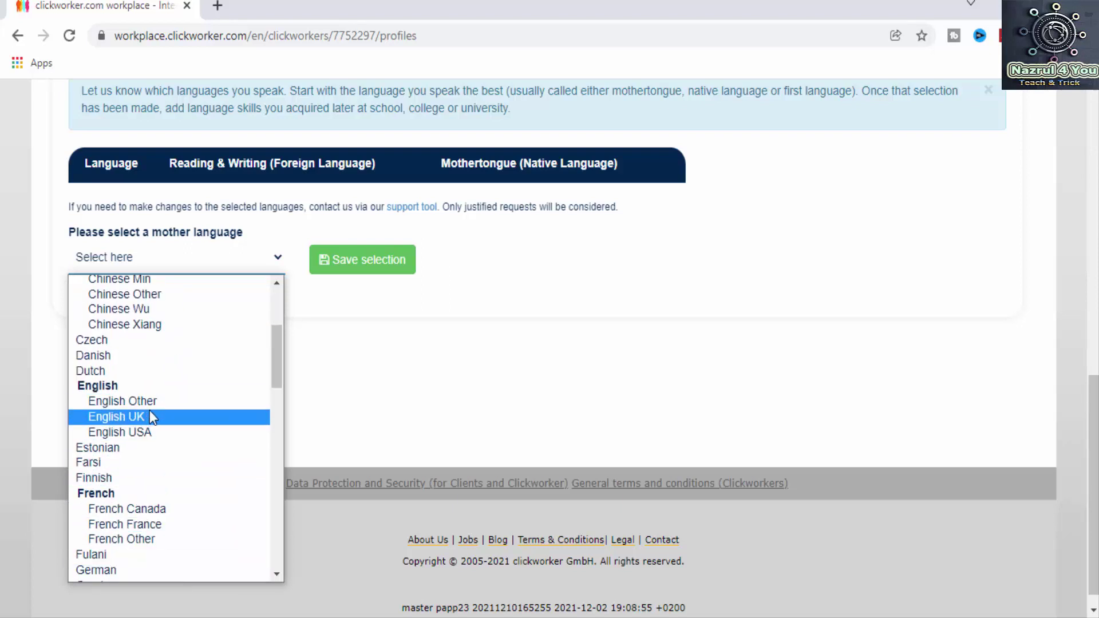
pyautogui.click(178, 441)
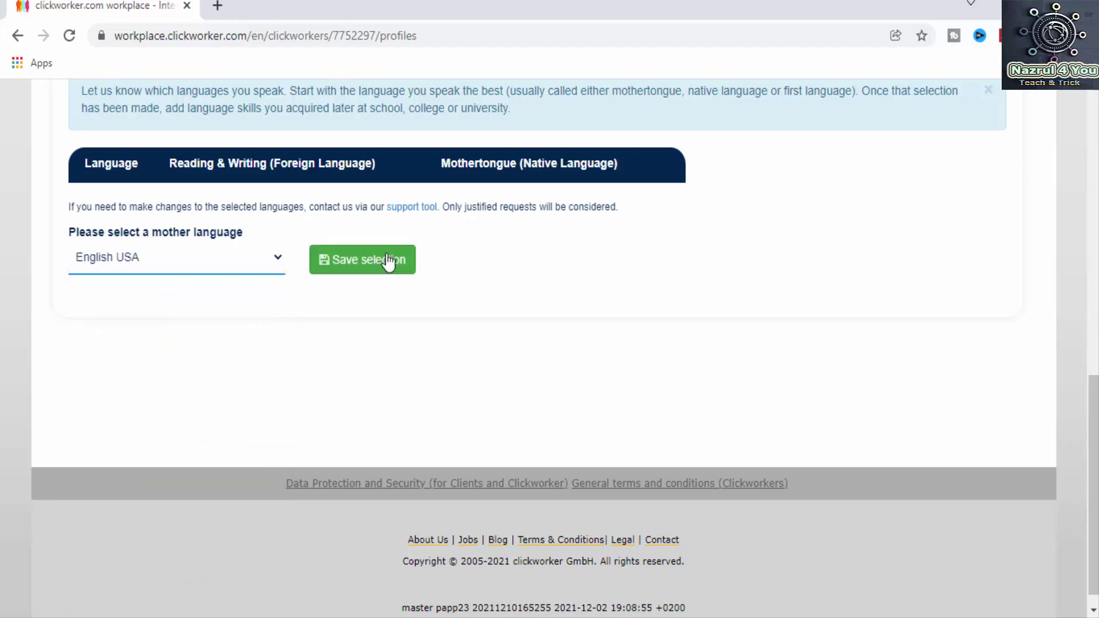
pyautogui.click(411, 267)
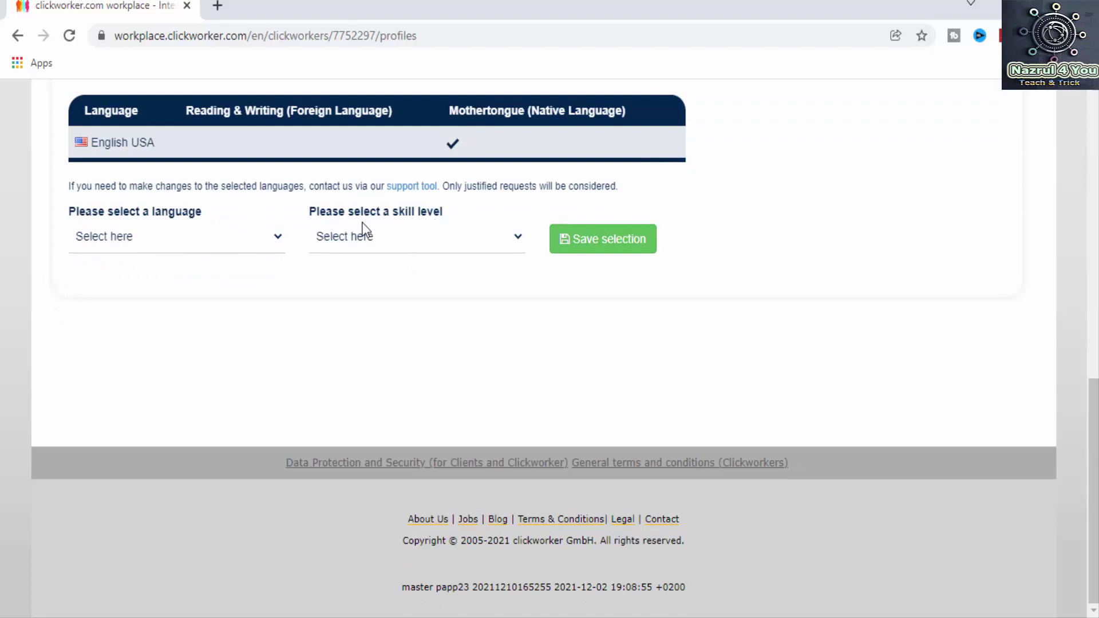
pyautogui.click(393, 229)
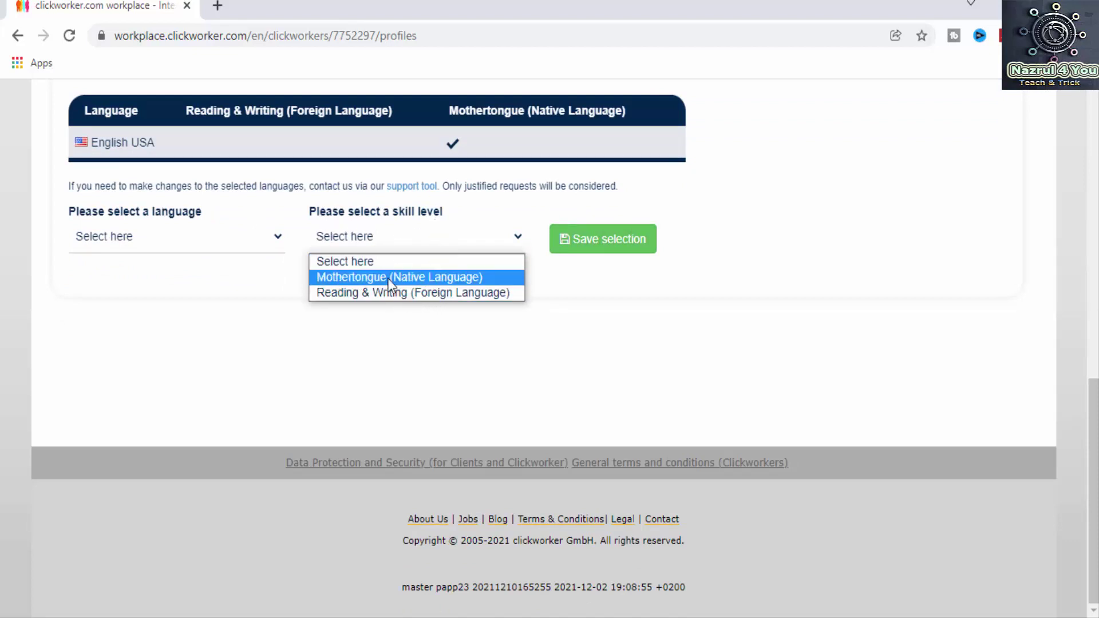
pyautogui.click(459, 277)
# Tick SEO texts and Blog articles as Copywriting skills
pyautogui.click(598, 242)
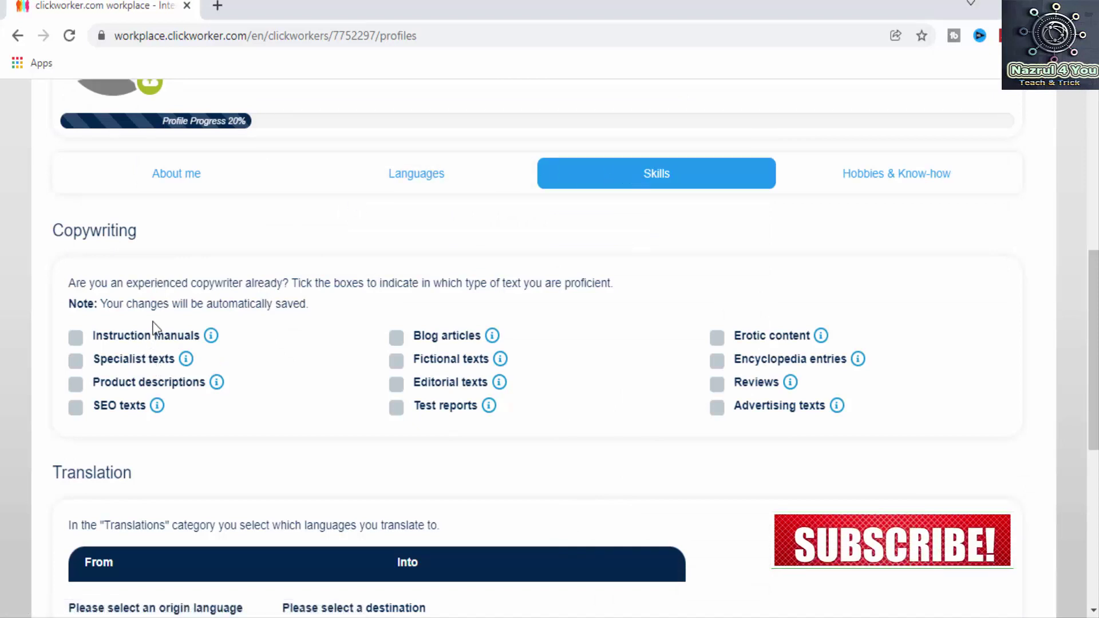
pyautogui.click(76, 407)
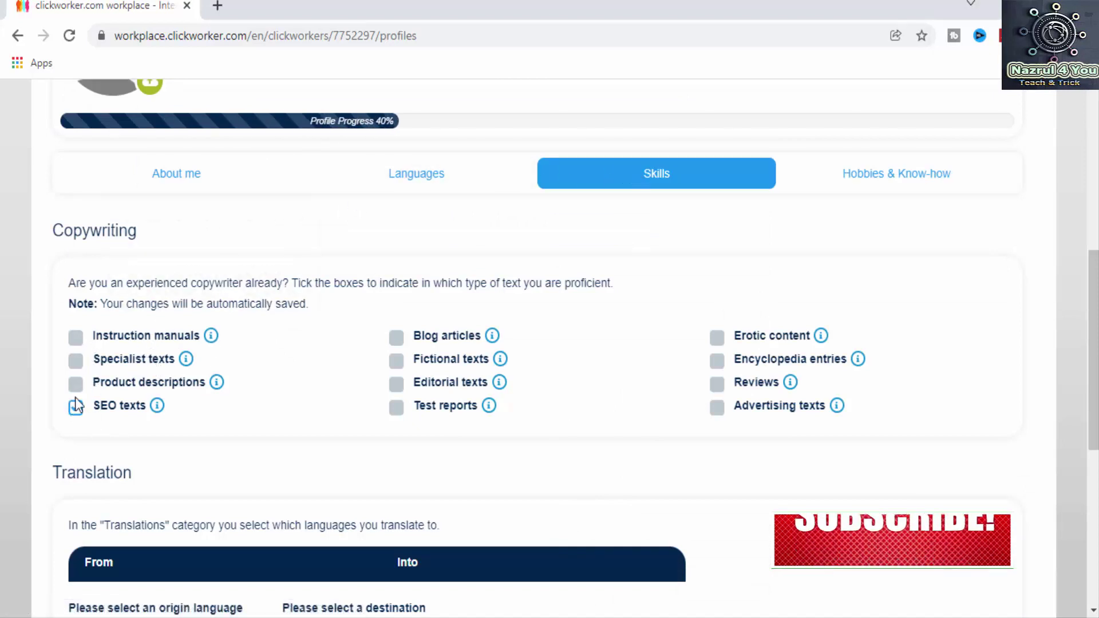
pyautogui.click(396, 336)
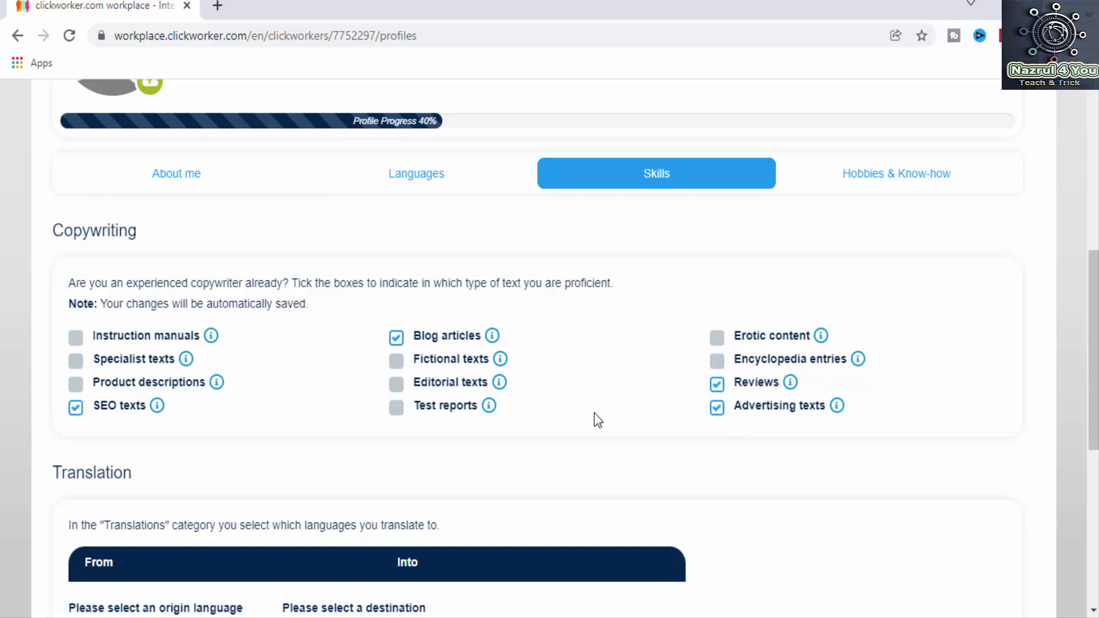
pyautogui.scroll(-5, 403, 421)
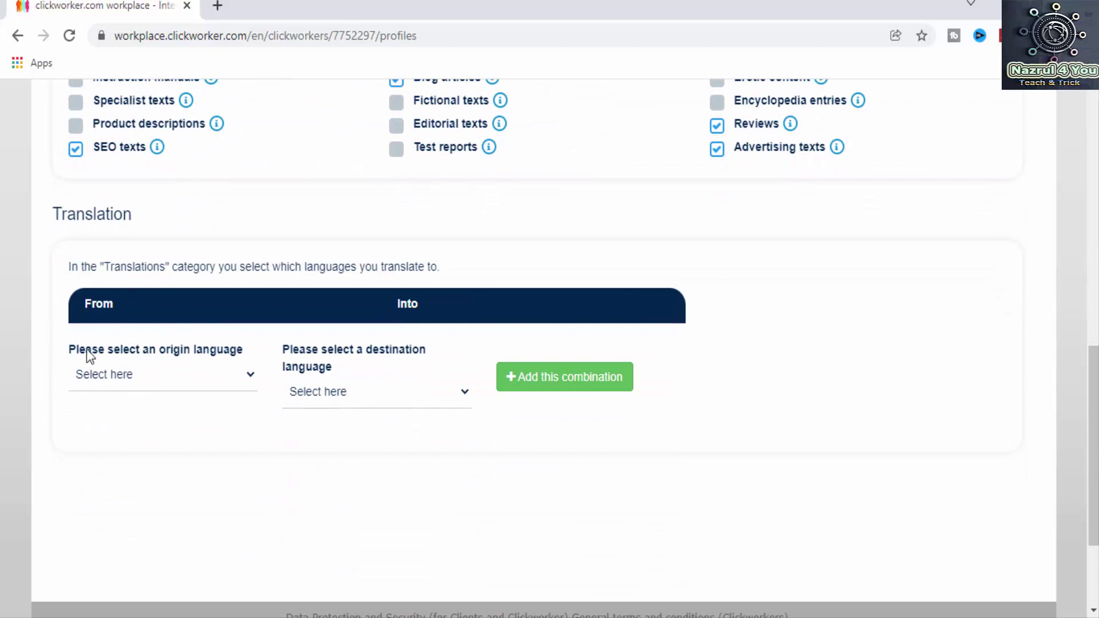
# Add an English USA to English UK translation language pair
pyautogui.click(230, 379)
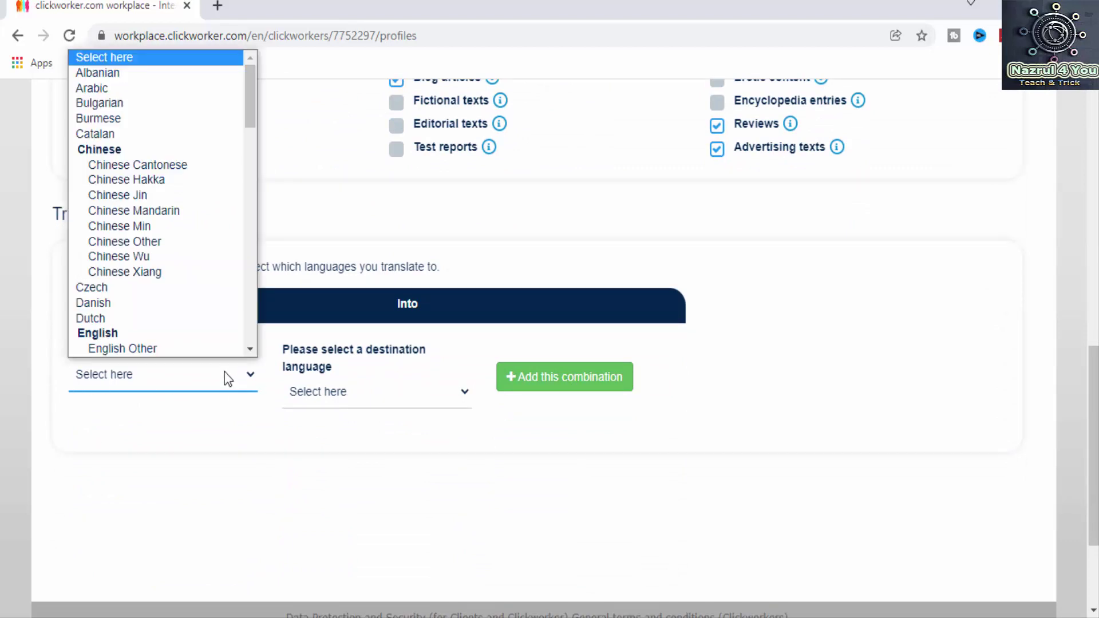
pyautogui.scroll(-1, 179, 351)
pyautogui.click(172, 334)
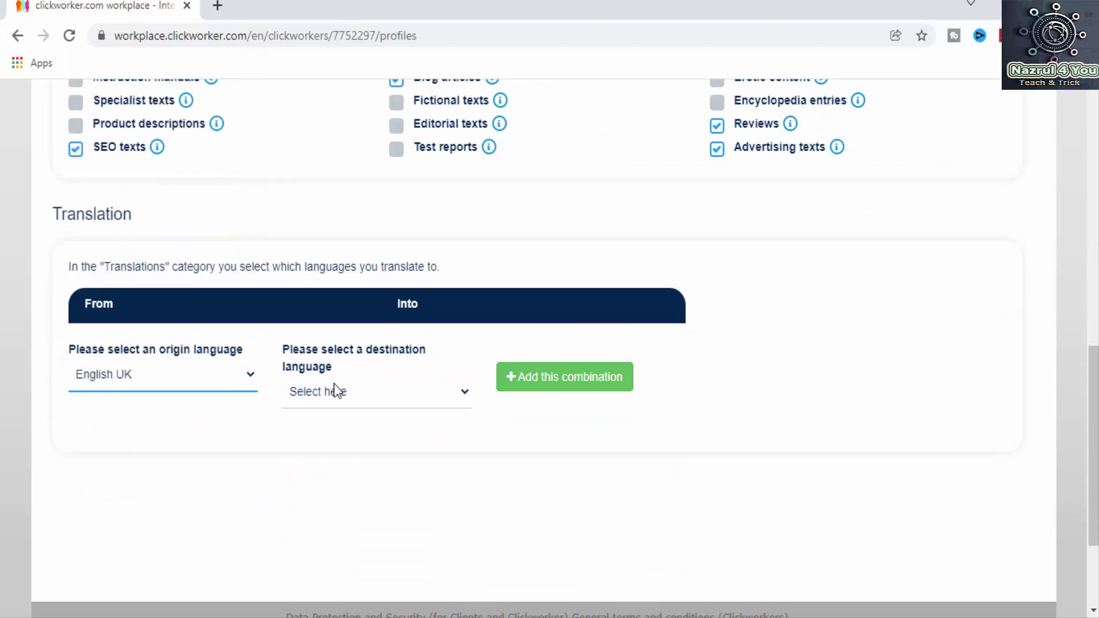
pyautogui.click(187, 378)
pyautogui.scroll(-3, 149, 269)
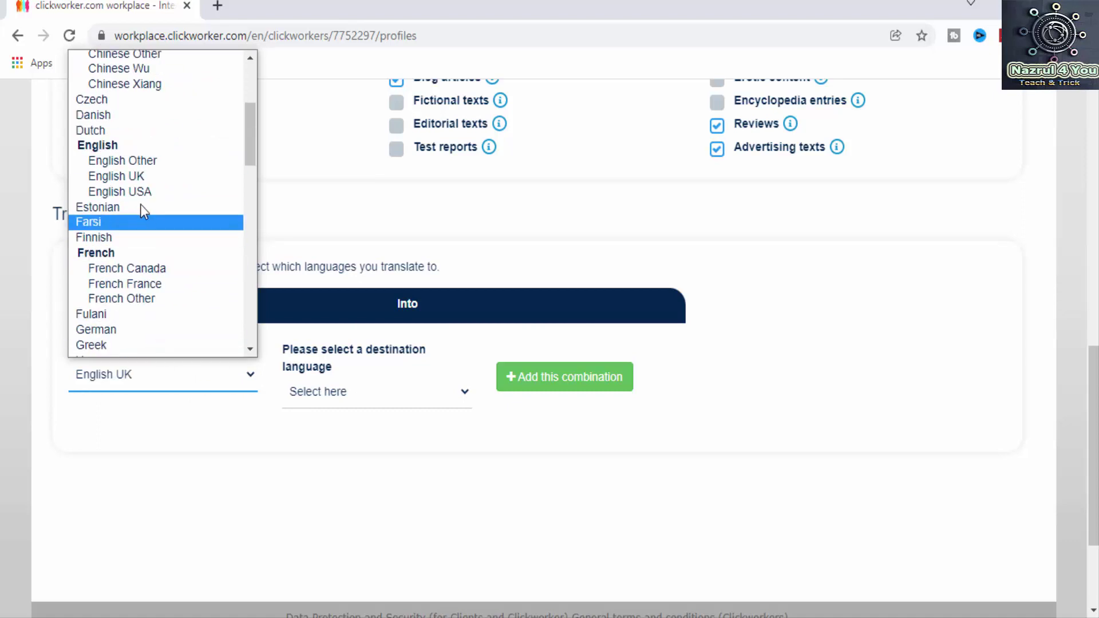
pyautogui.click(136, 191)
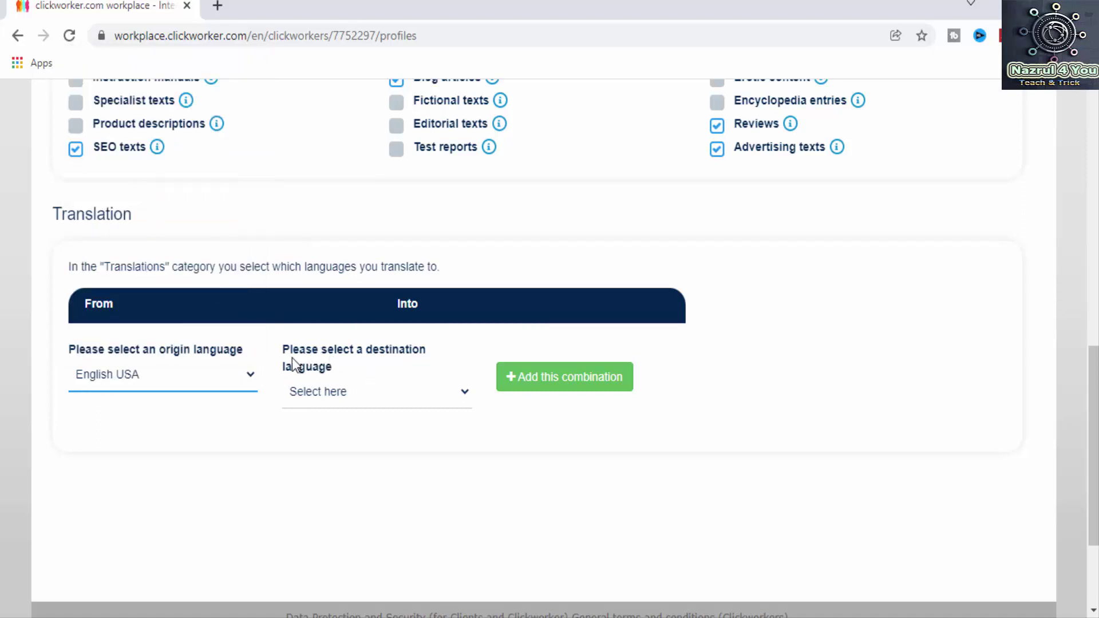
pyautogui.click(398, 388)
pyautogui.scroll(-1, 373, 358)
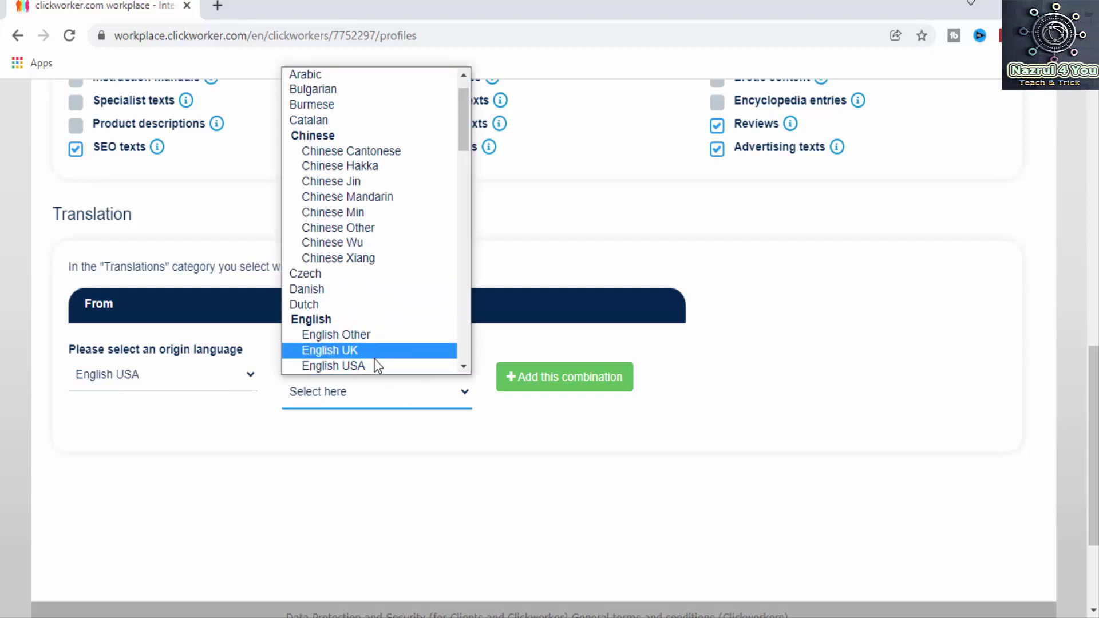
pyautogui.click(377, 355)
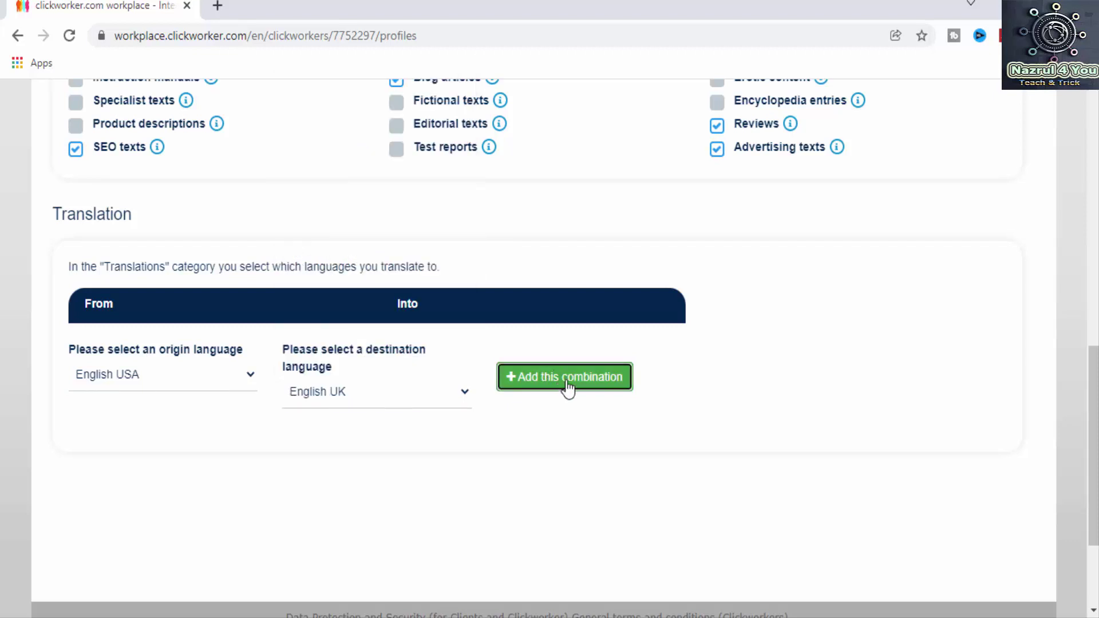
pyautogui.click(568, 388)
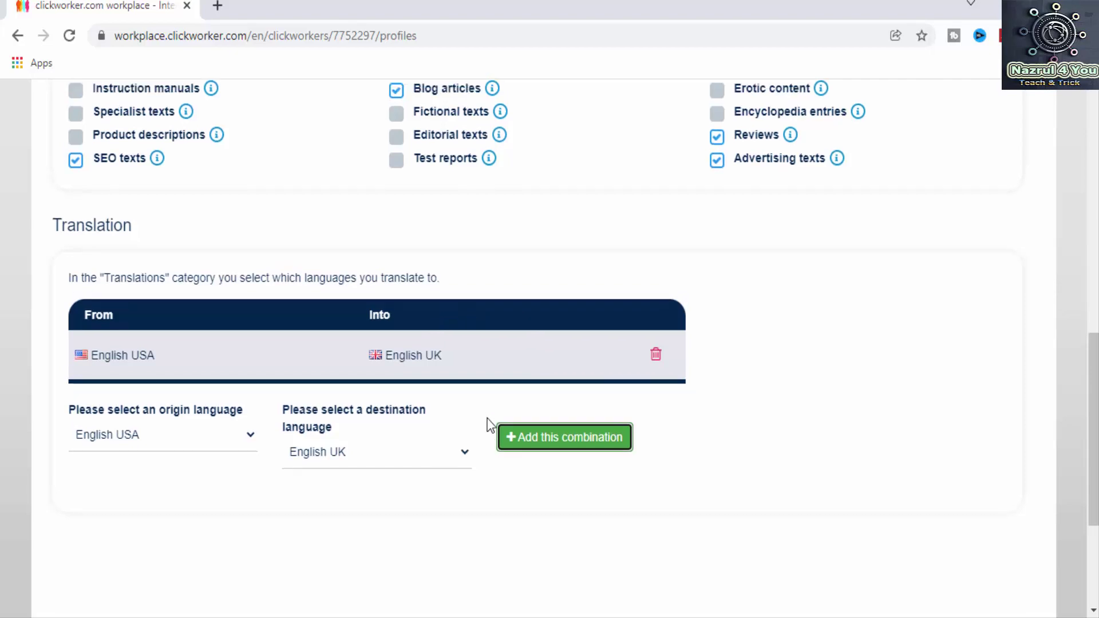
pyautogui.scroll(6, 493, 409)
pyautogui.scroll(-10, 491, 404)
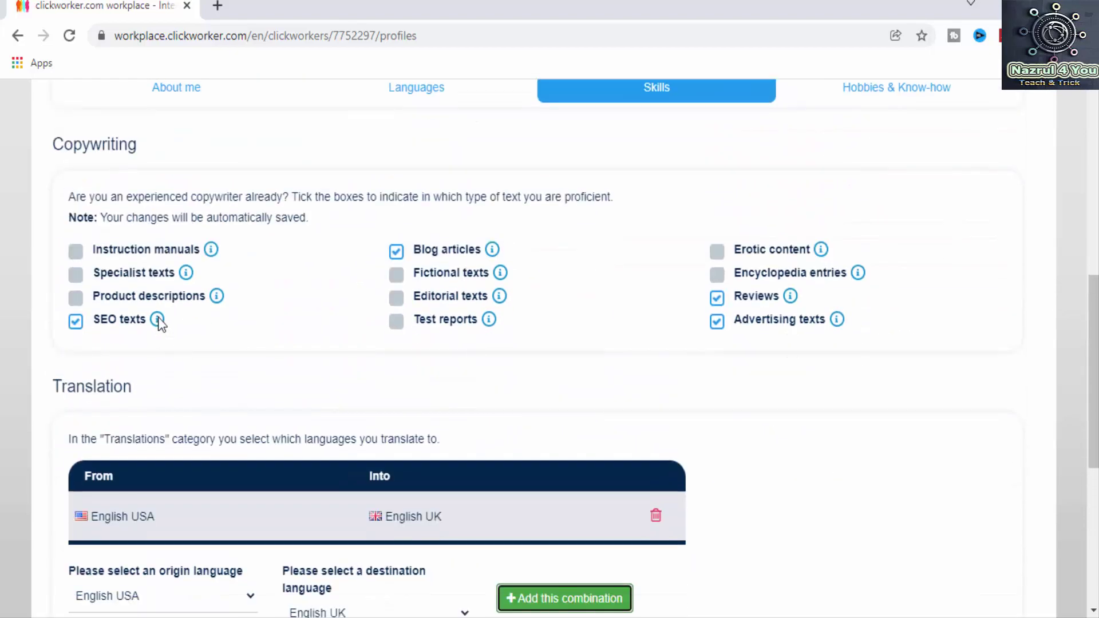
pyautogui.scroll(11, 715, 416)
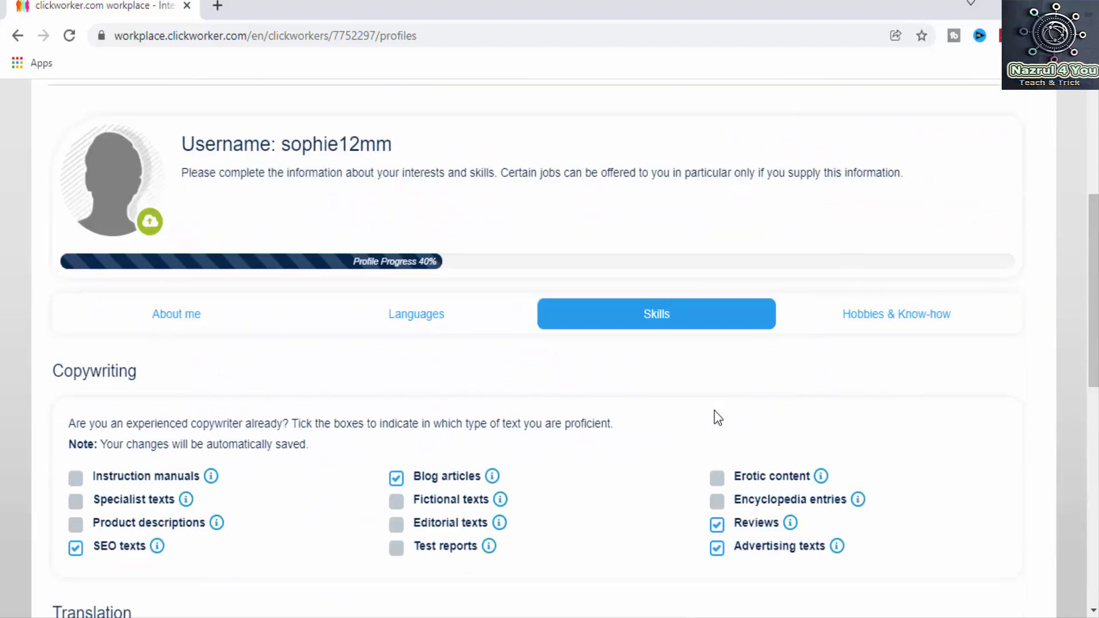
# Mark aquatic sports and cars & motorcycles as hobbies, and equestrian sports as know-how
pyautogui.click(890, 325)
pyautogui.scroll(-3, 855, 396)
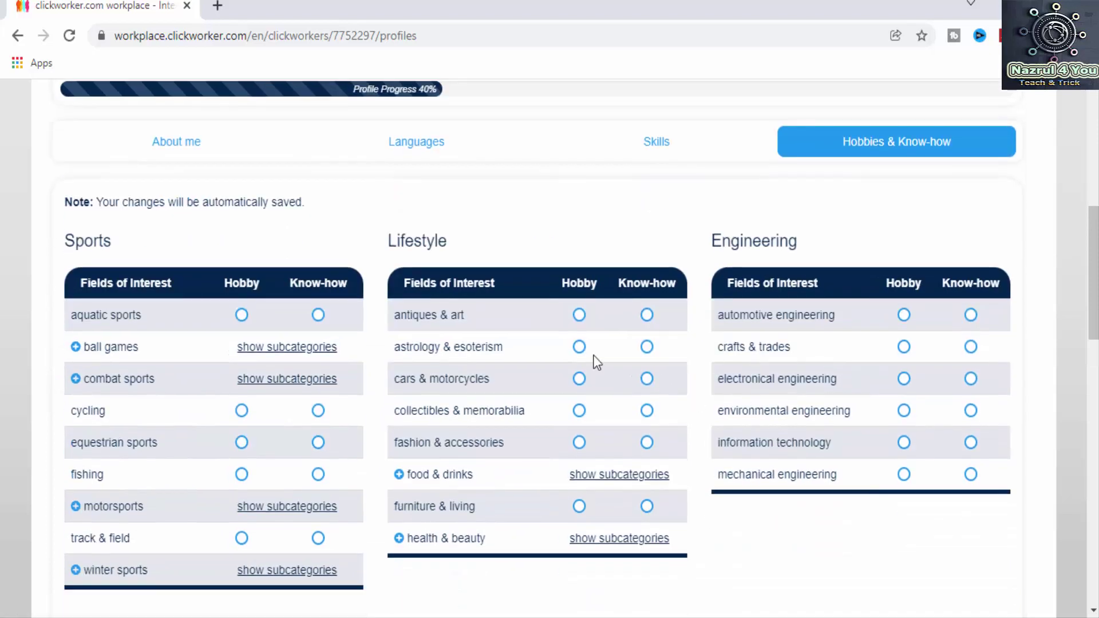
pyautogui.click(242, 316)
pyautogui.click(318, 444)
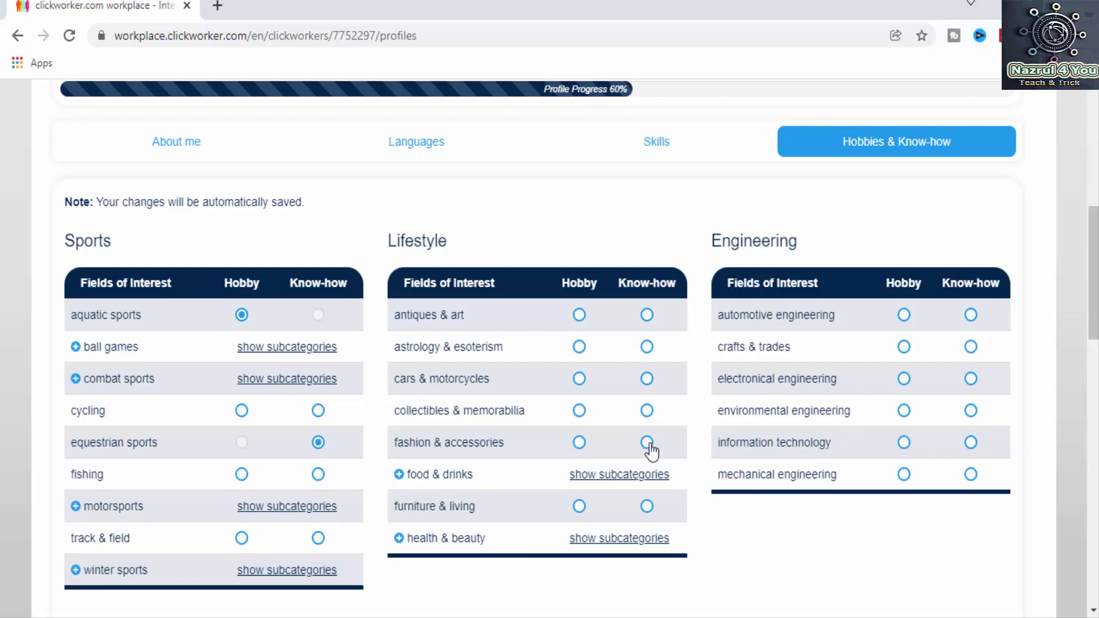
pyautogui.click(580, 379)
pyautogui.scroll(-10, 976, 421)
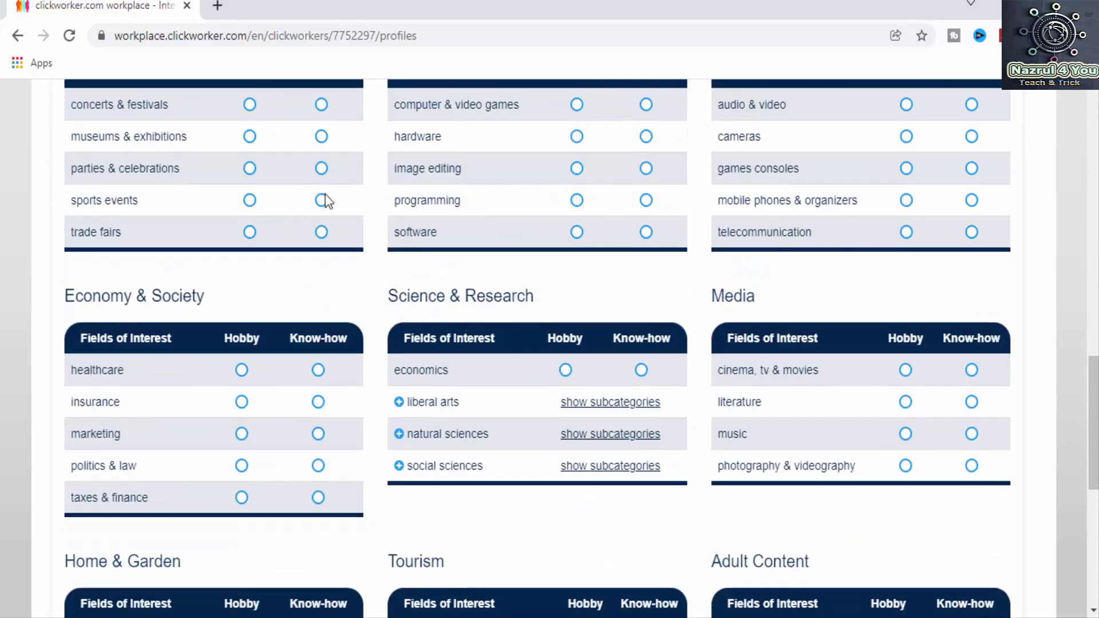
# Mark sports events and insurance as know-how, dismissing the five know-how limit error for software
pyautogui.click(322, 202)
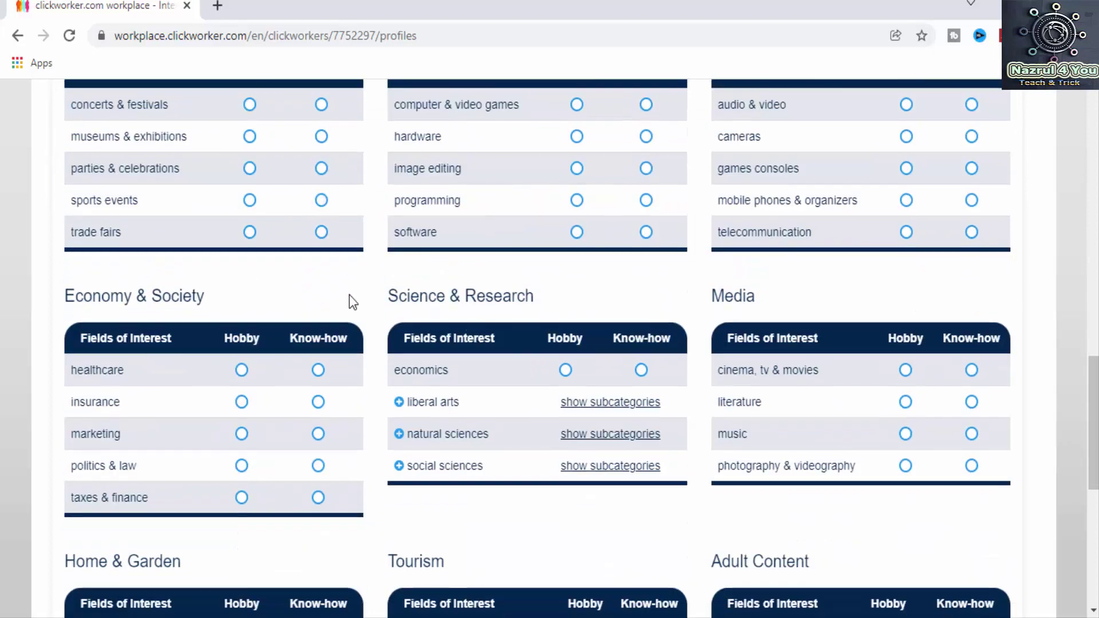
pyautogui.click(318, 402)
pyautogui.scroll(15, 380, 392)
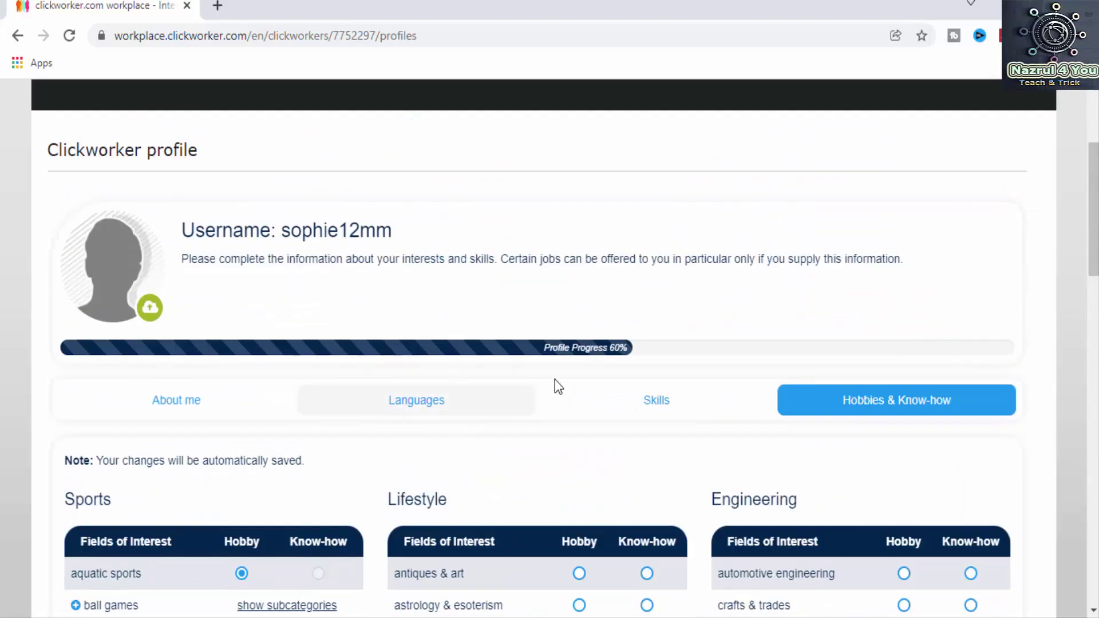
pyautogui.scroll(-14, 596, 412)
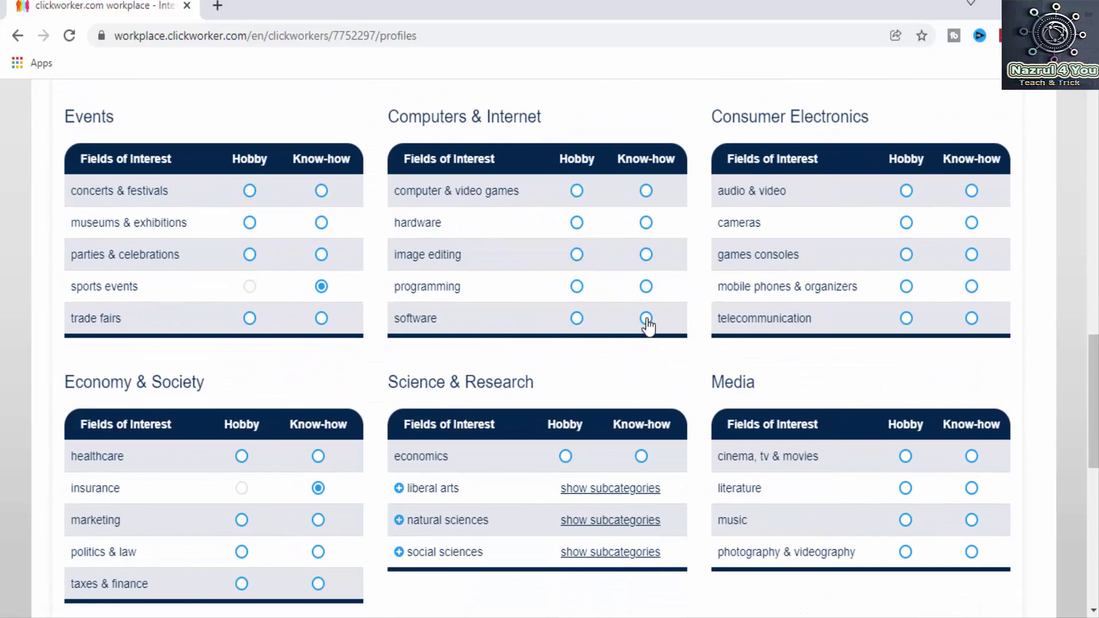
pyautogui.click(646, 319)
pyautogui.click(738, 388)
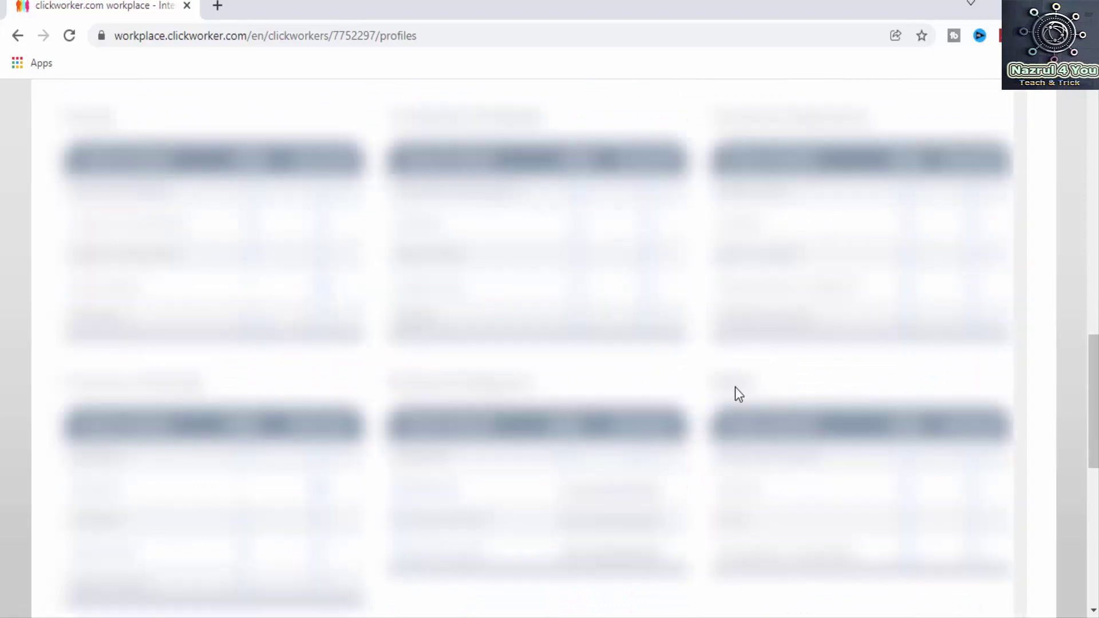
pyautogui.scroll(-3, 608, 373)
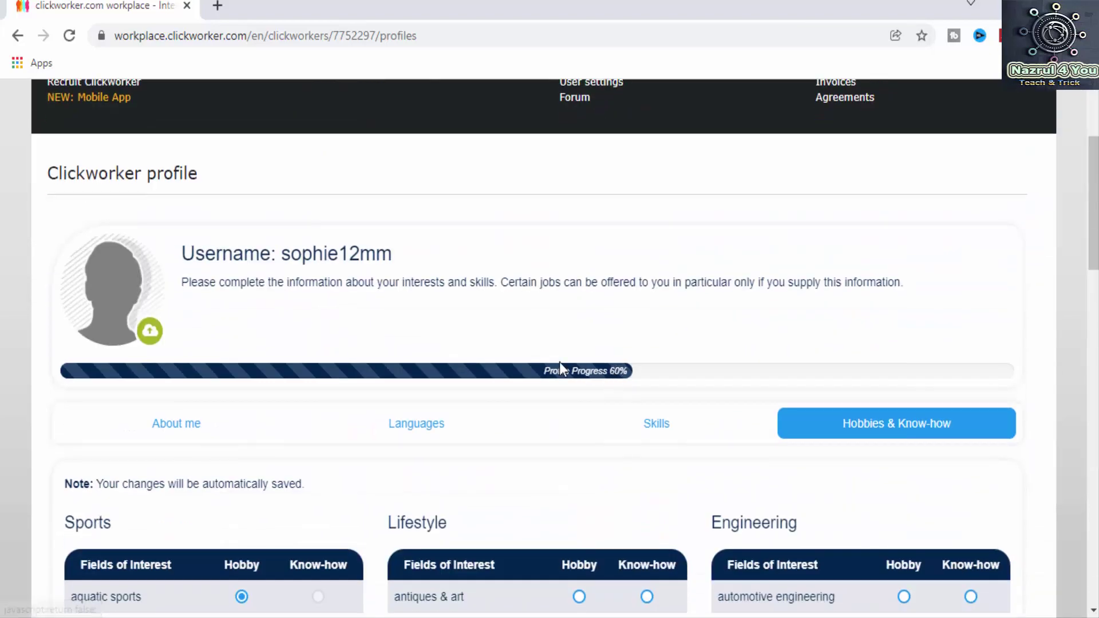
# Write "i'm expert on seo." as the About me text and save it
pyautogui.click(219, 421)
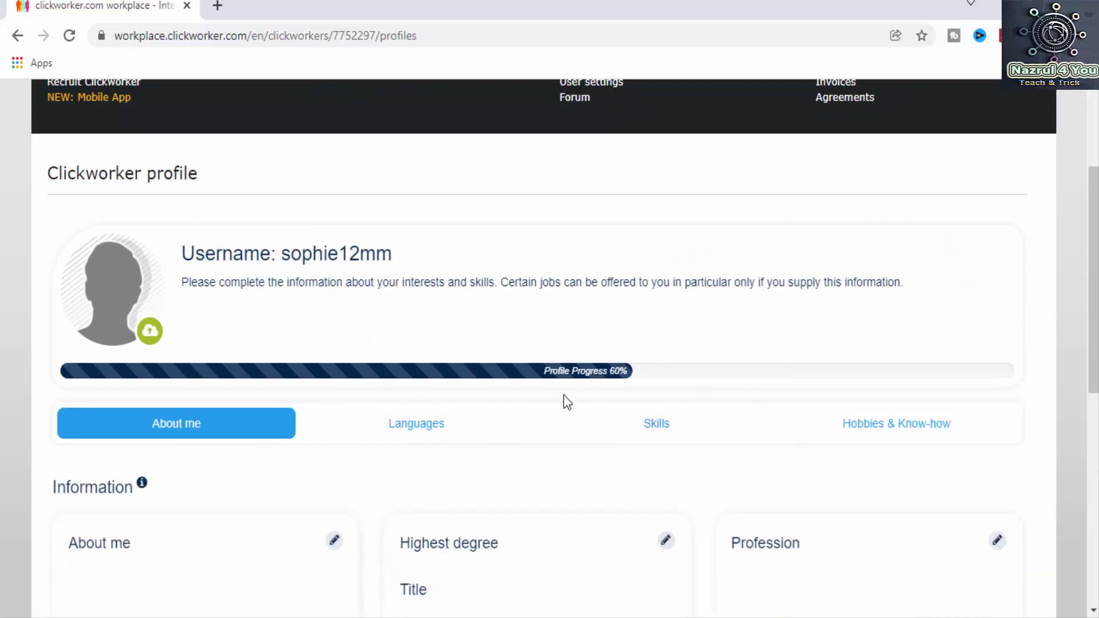
pyautogui.scroll(-3, 624, 372)
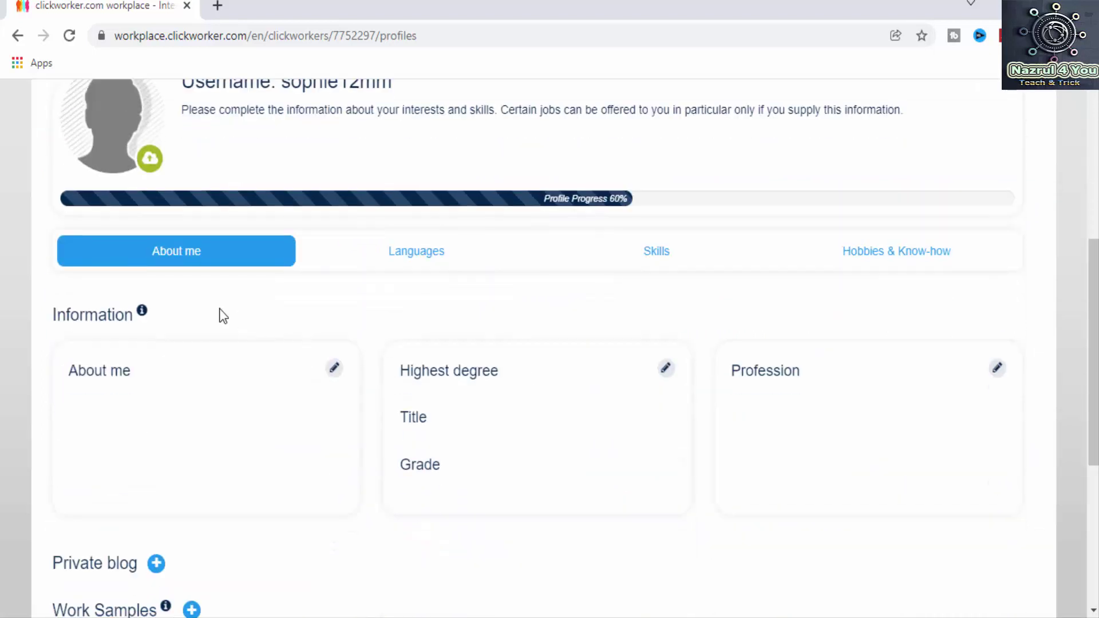
pyautogui.click(334, 368)
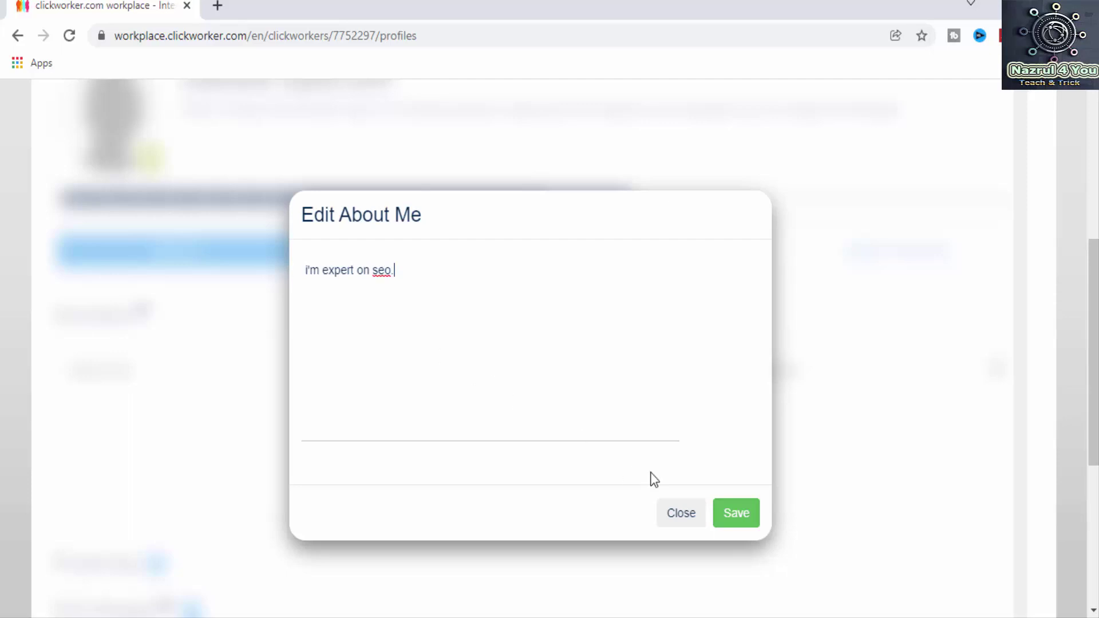
pyautogui.click(722, 517)
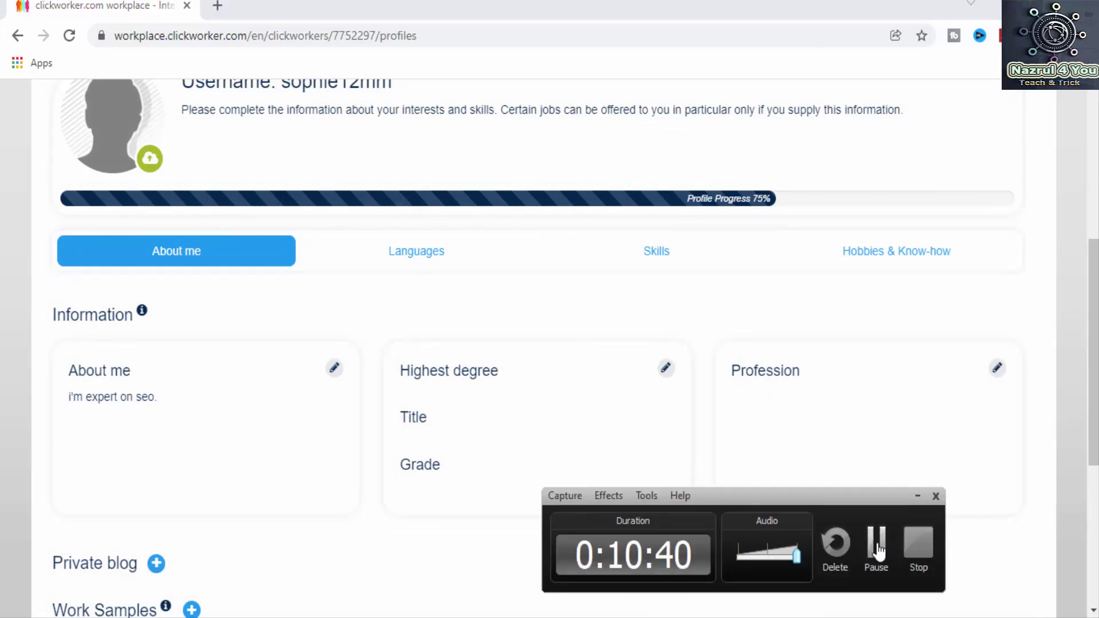
pyautogui.click(876, 546)
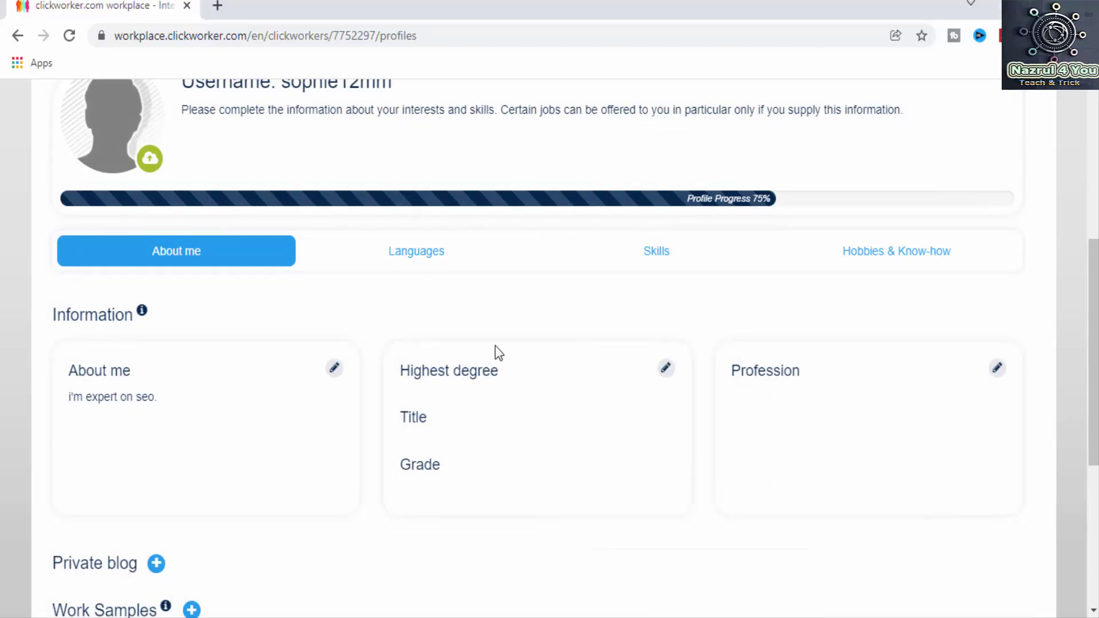
# Save the highest degree as Bachelor's Degree with title BBA and grade 3.80
pyautogui.click(665, 368)
pyautogui.click(357, 279)
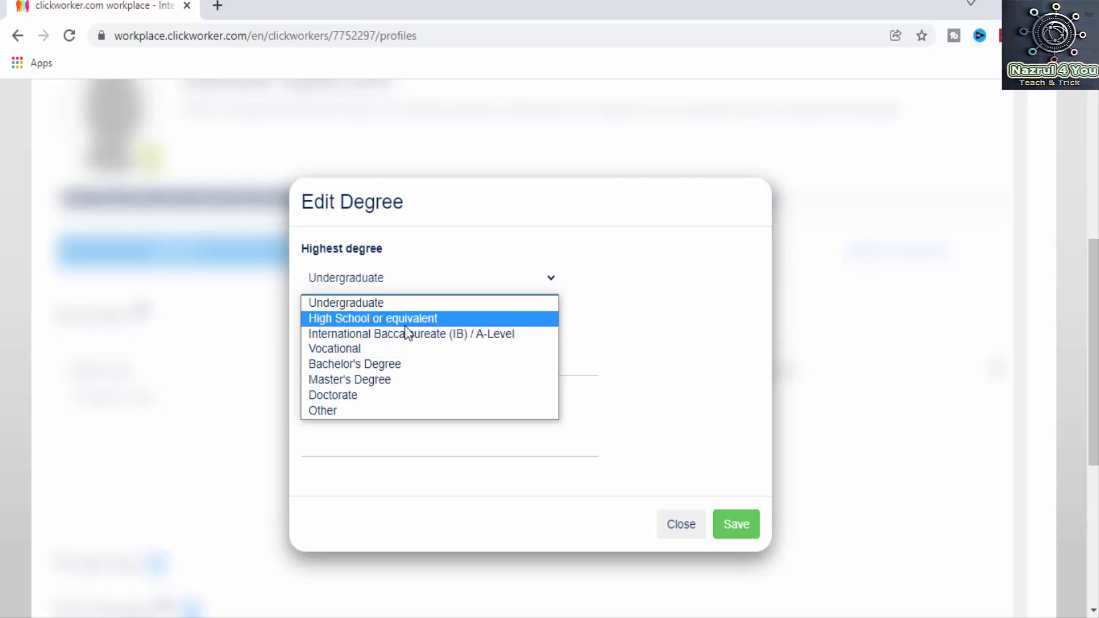
pyautogui.click(397, 367)
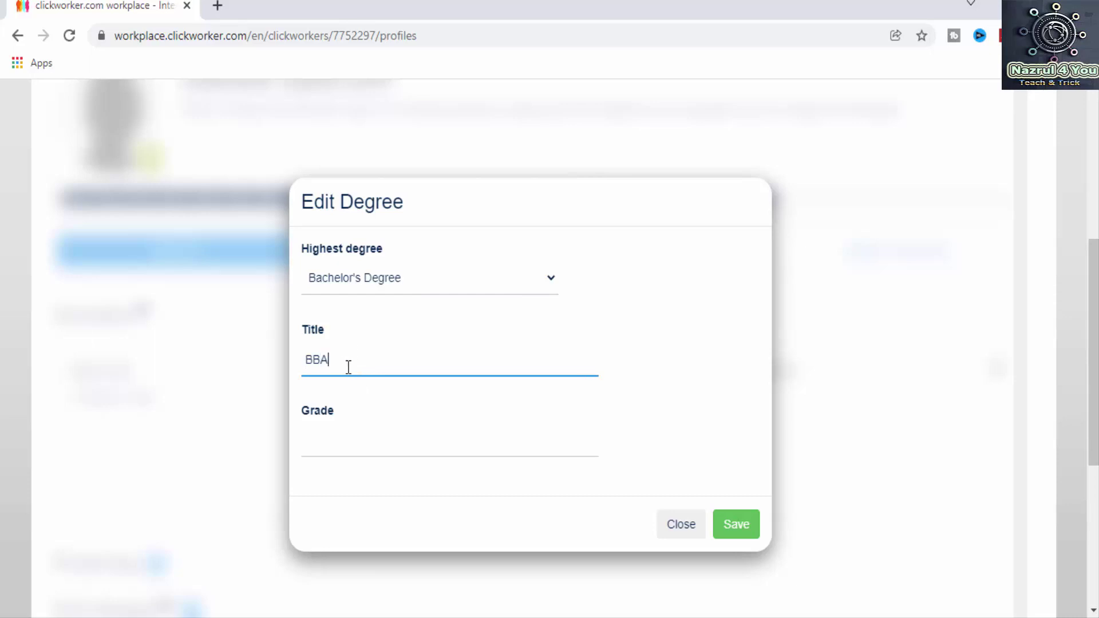
pyautogui.click(347, 446)
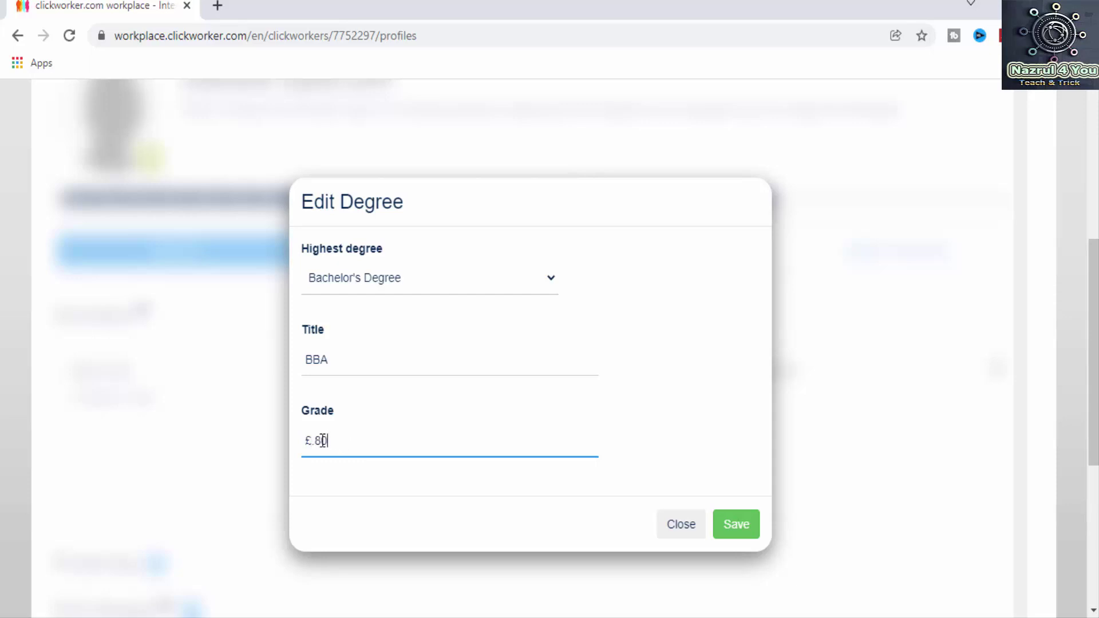
pyautogui.click(738, 523)
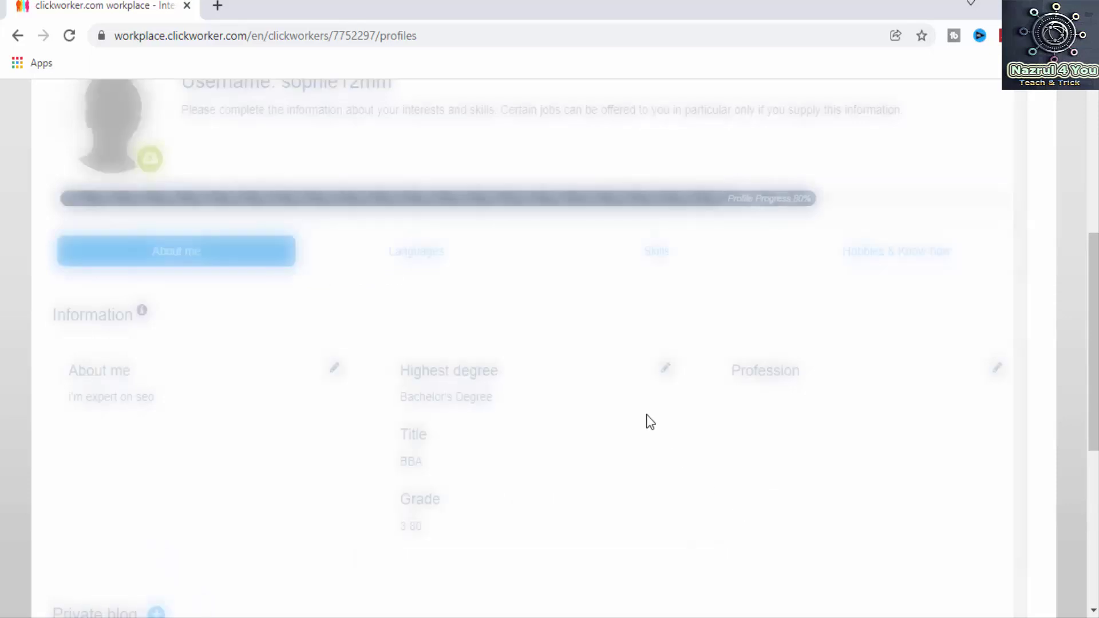
pyautogui.scroll(-2, 611, 405)
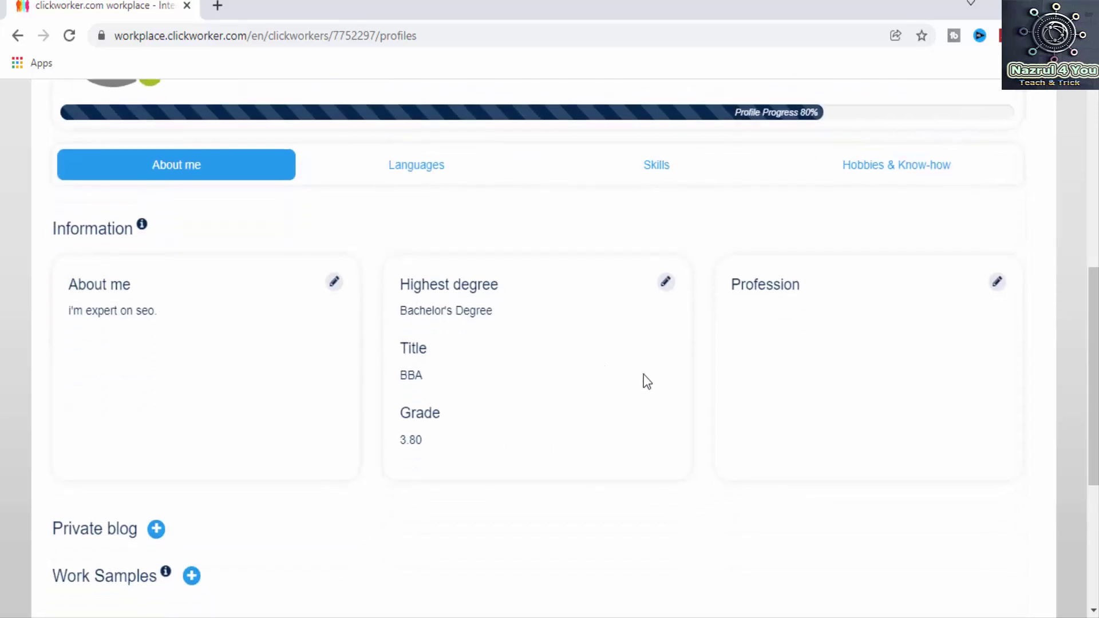
# Enter Student as the profession and save it
pyautogui.click(995, 282)
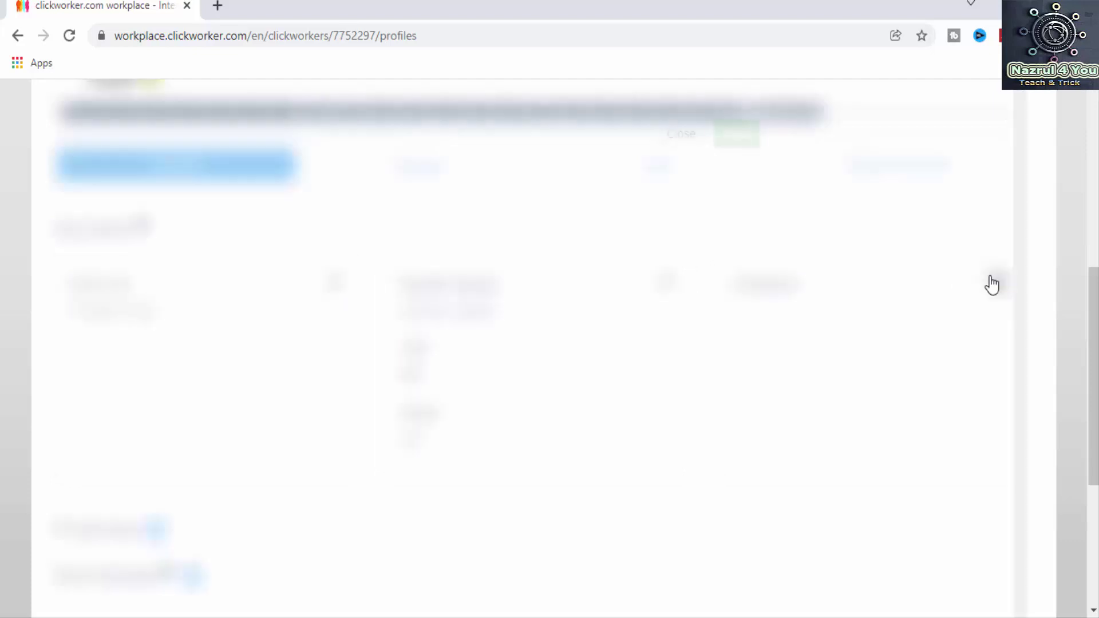
pyautogui.click(501, 269)
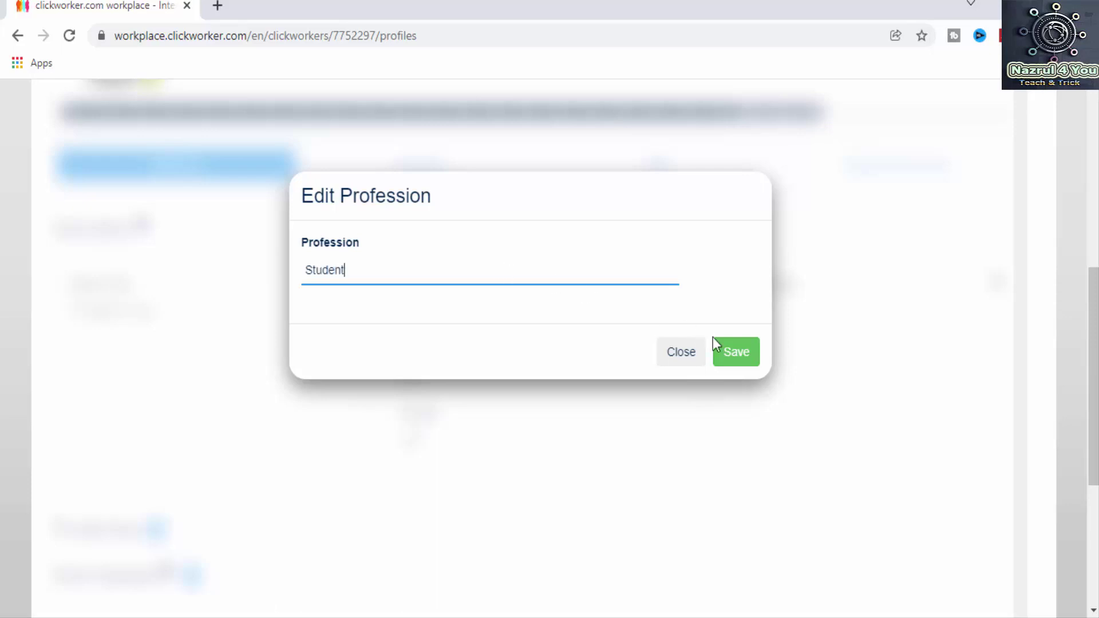
pyautogui.click(726, 351)
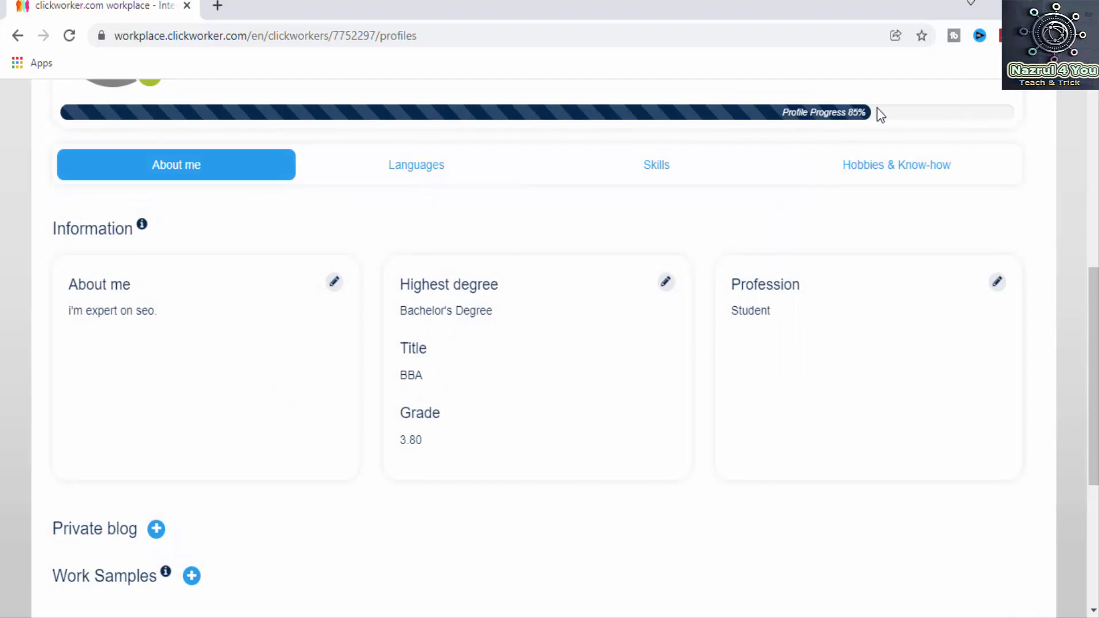
pyautogui.scroll(-3, 604, 311)
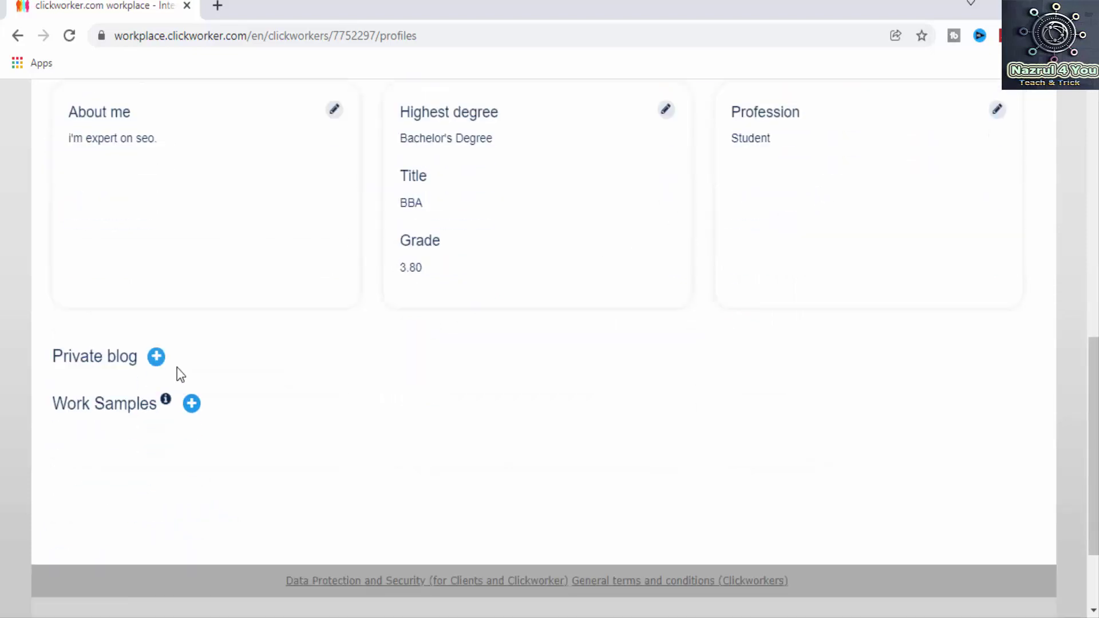
# Start and cancel a new work sample, then return to the photo placeholder and 85% progress bar
pyautogui.click(191, 404)
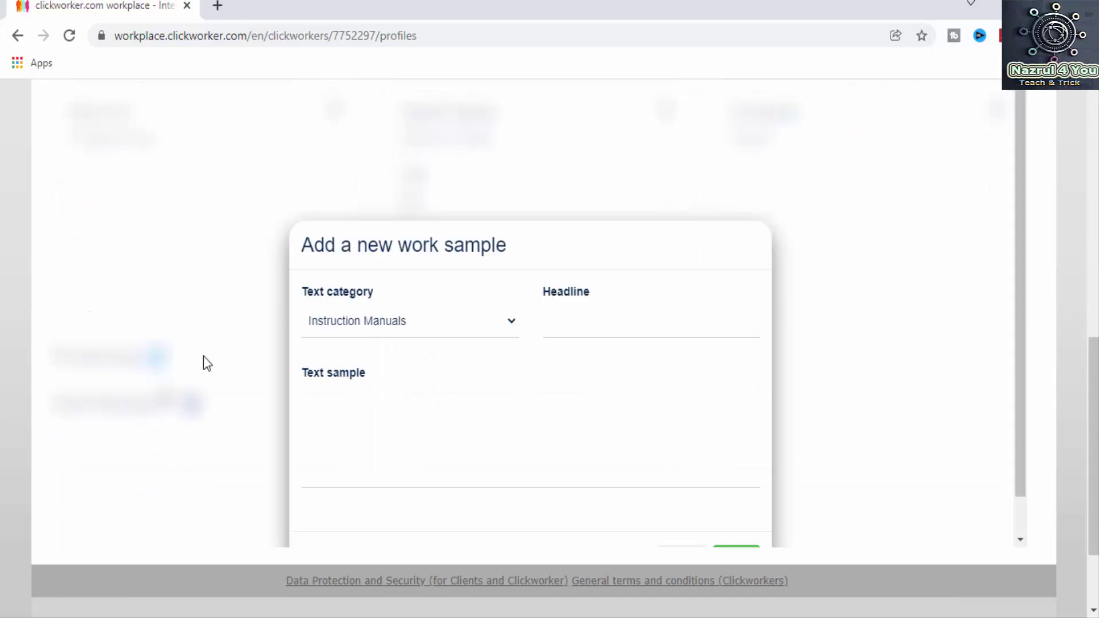
pyautogui.scroll(-3, 606, 456)
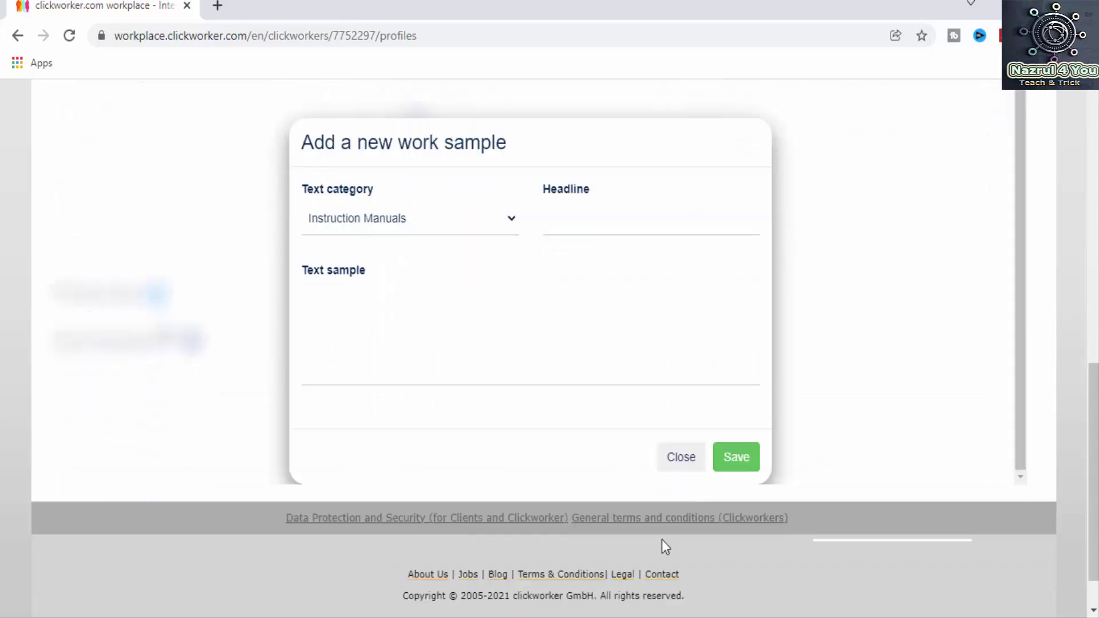
pyautogui.click(680, 435)
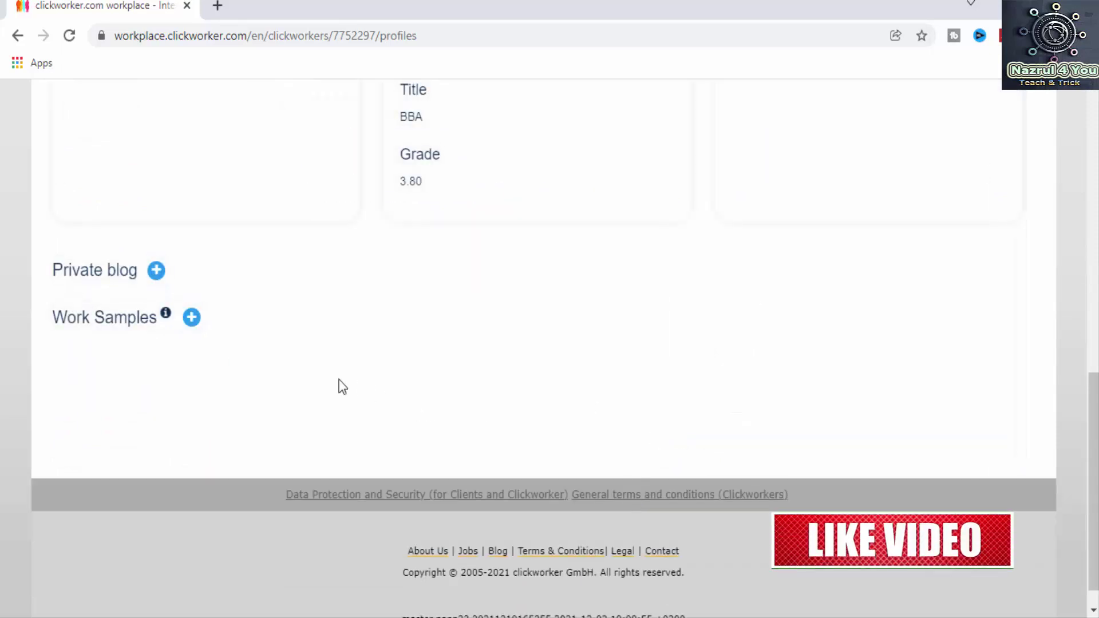
pyautogui.scroll(3, 130, 260)
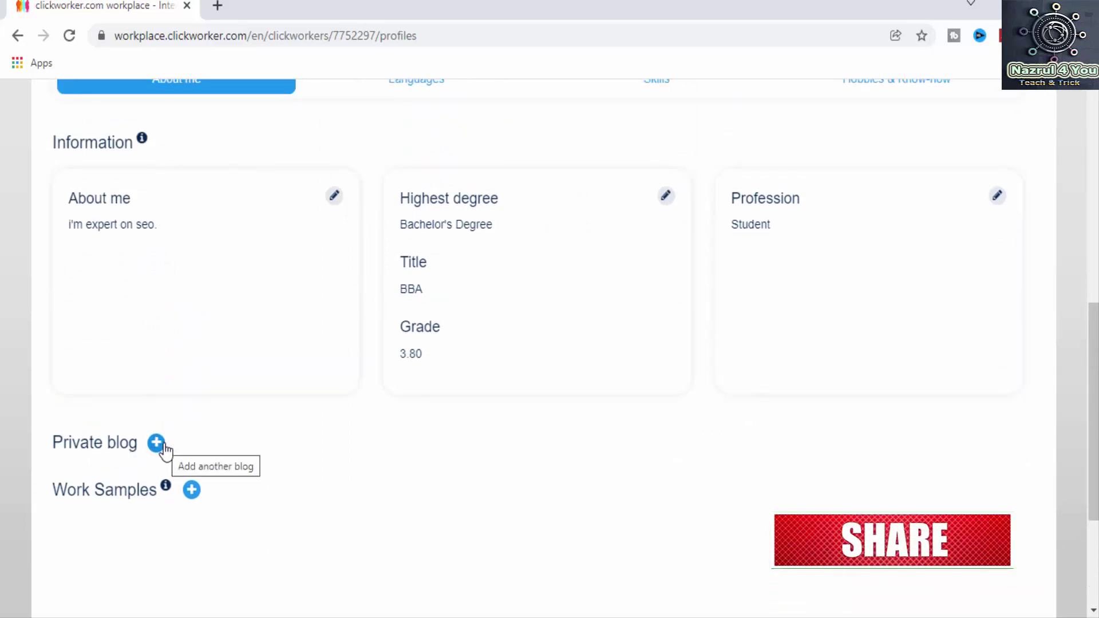
pyautogui.scroll(3, 172, 274)
pyautogui.scroll(3, 170, 266)
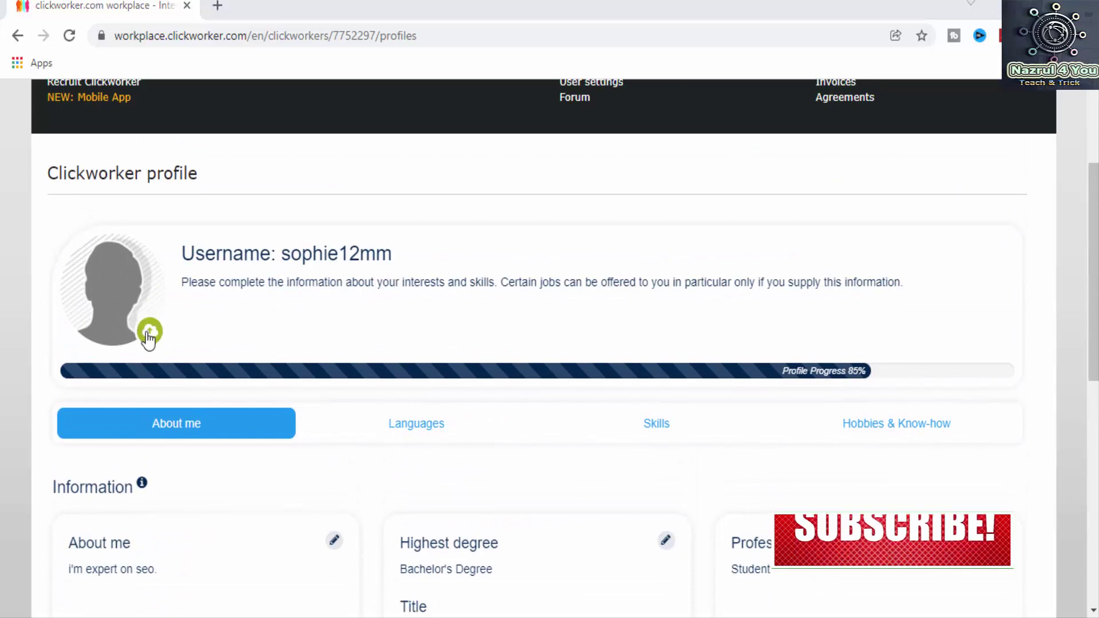
pyautogui.click(148, 331)
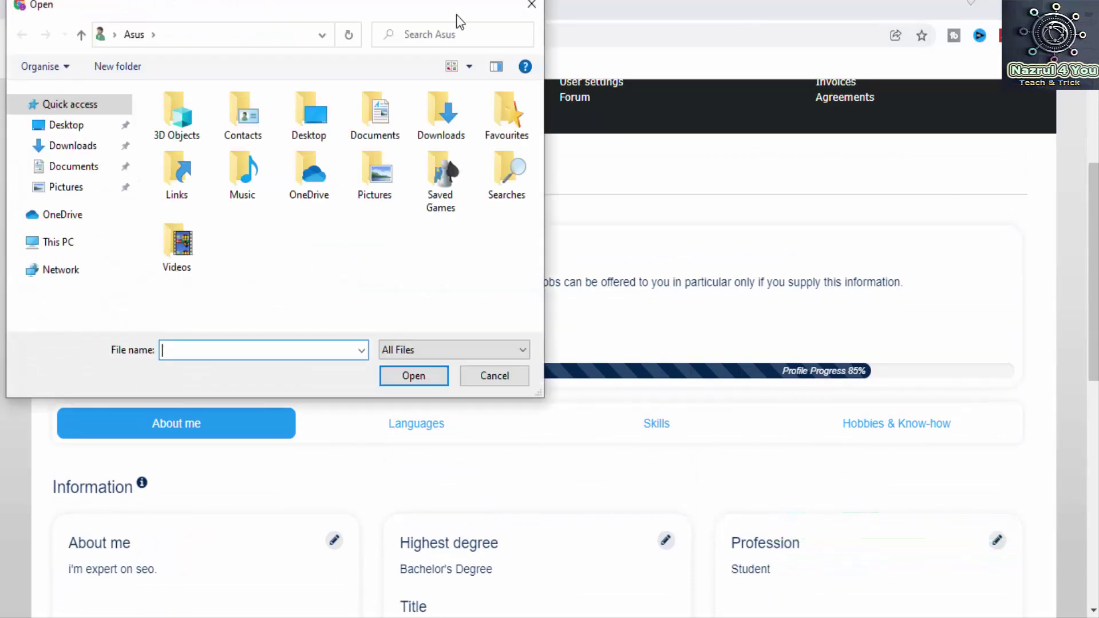
pyautogui.doubleClick(399, 190)
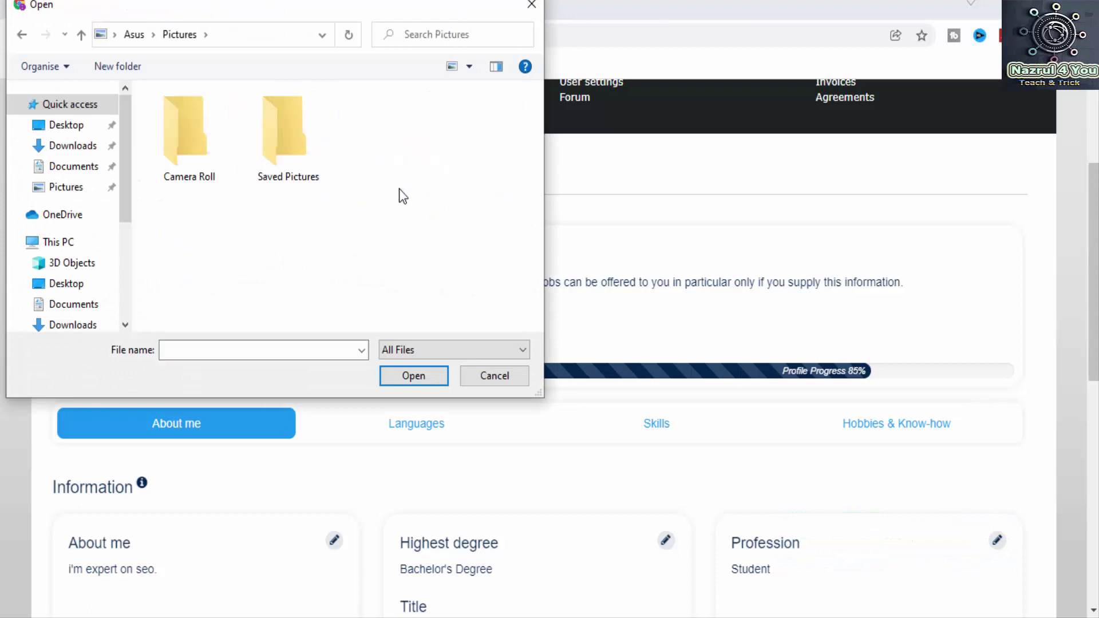
pyautogui.doubleClick(310, 169)
pyautogui.click(151, 35)
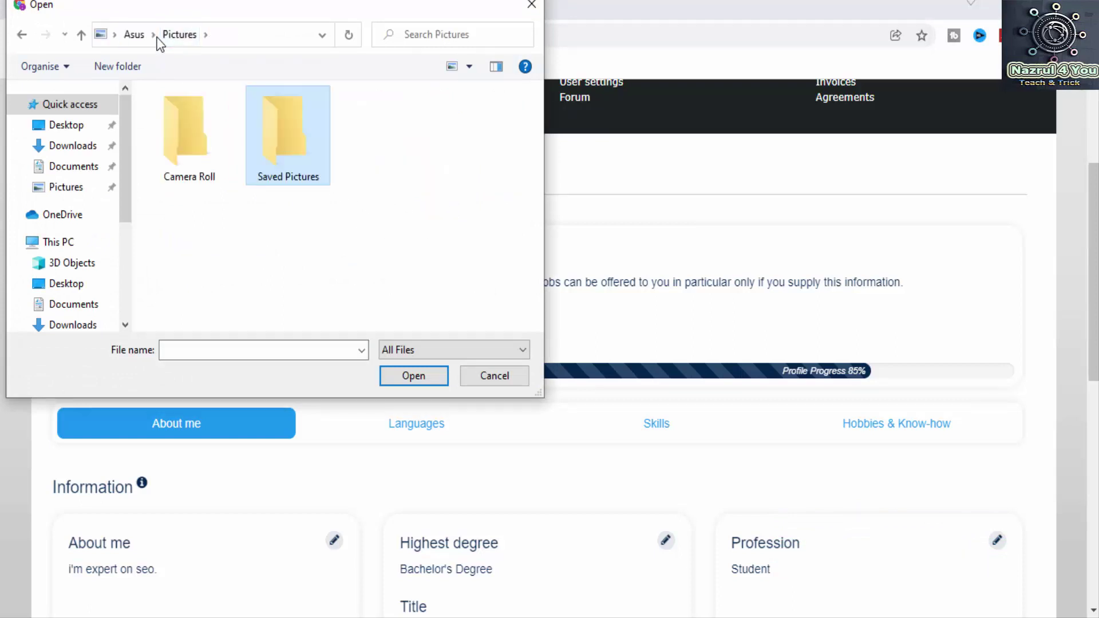
pyautogui.doubleClick(214, 161)
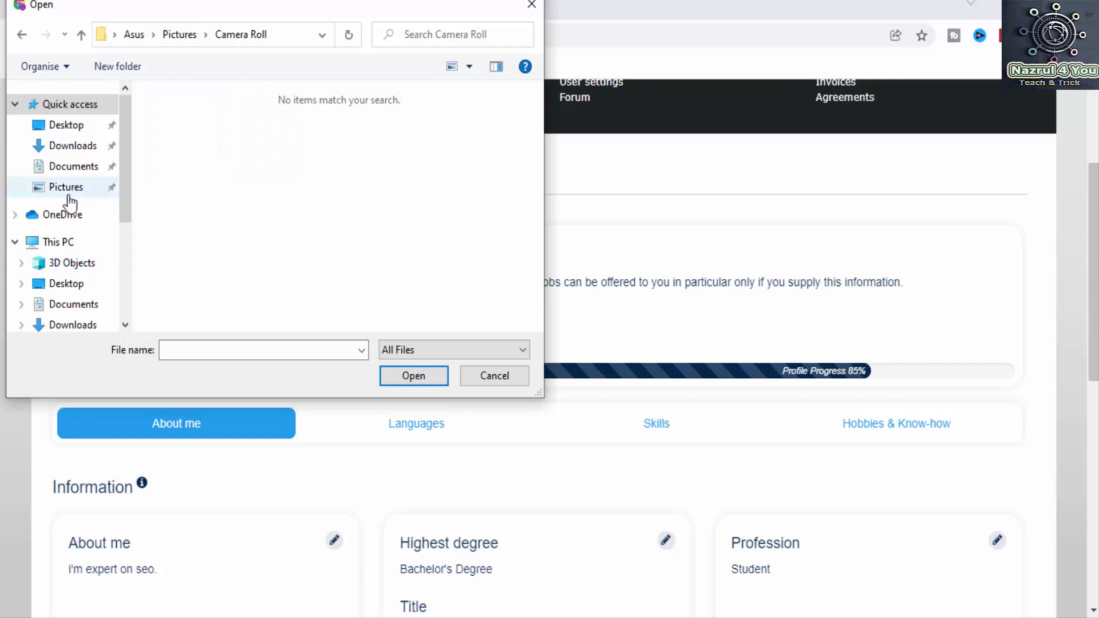
pyautogui.click(87, 128)
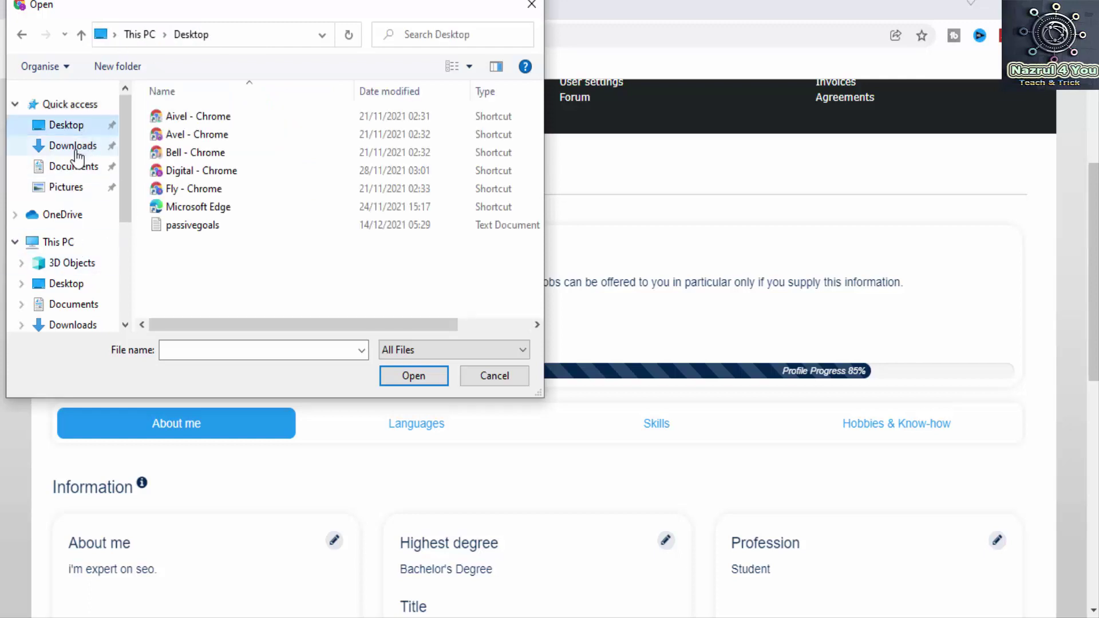
pyautogui.click(85, 148)
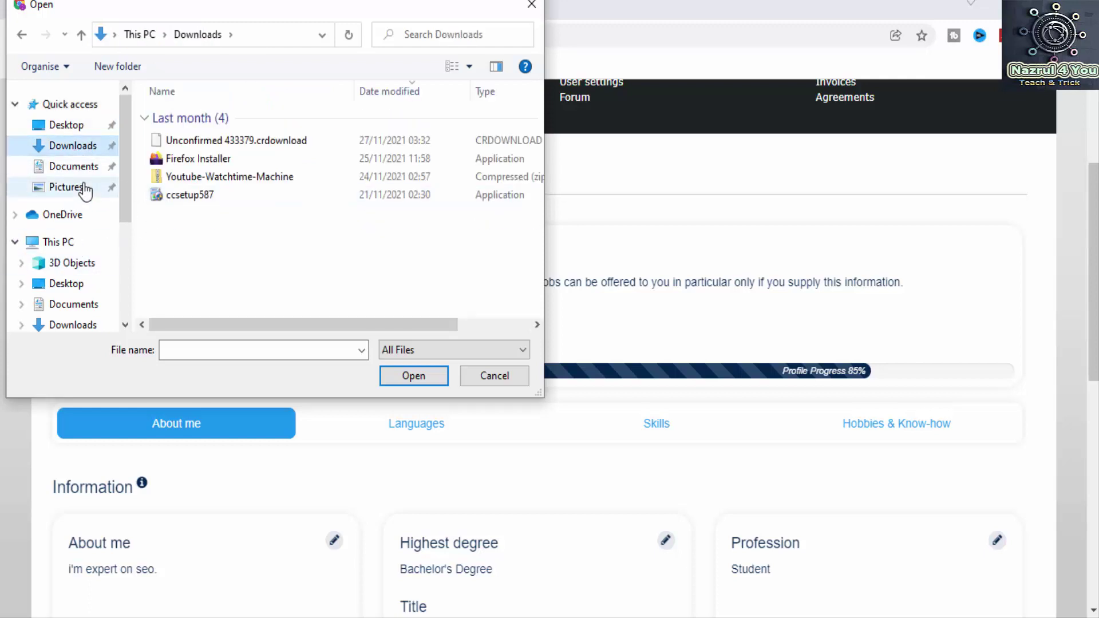
pyautogui.click(79, 188)
pyautogui.click(80, 172)
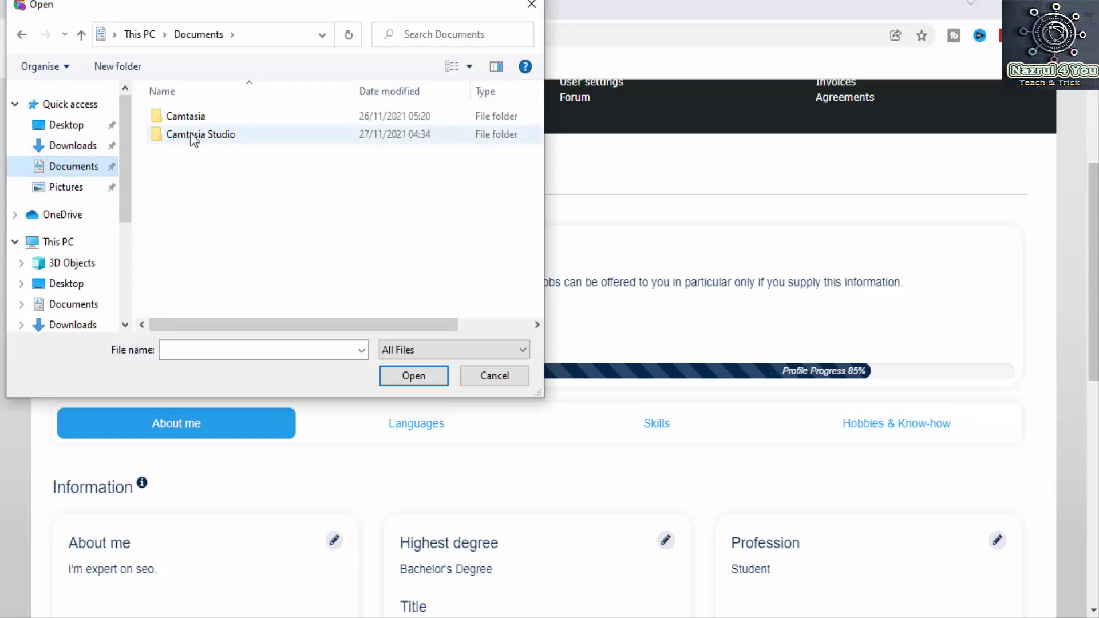
pyautogui.scroll(-1, 81, 311)
pyautogui.click(80, 292)
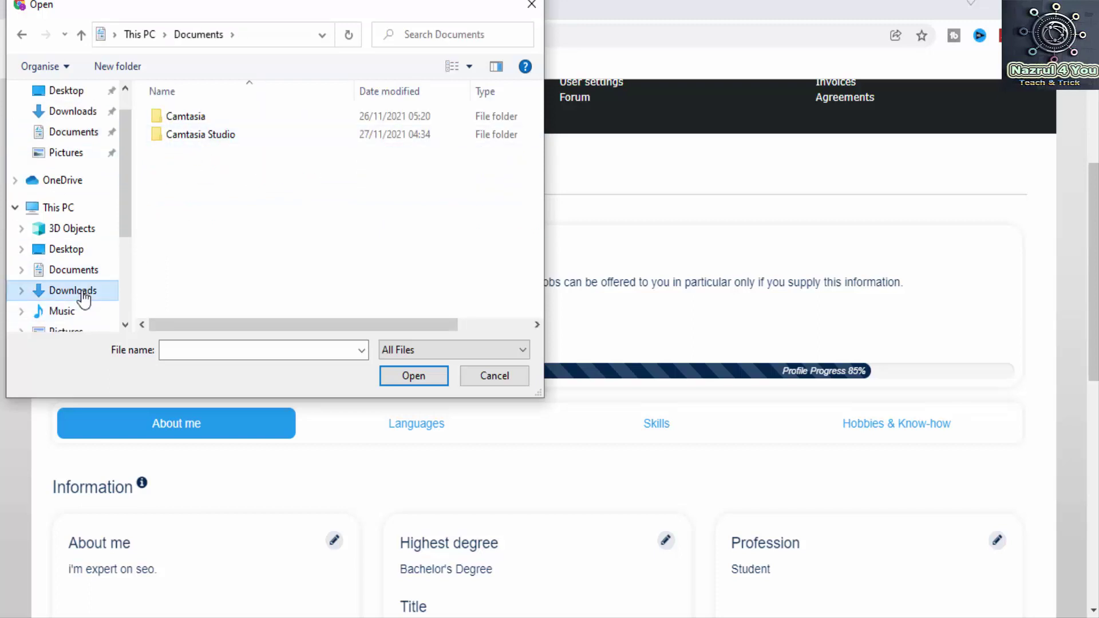
pyautogui.scroll(-1, 80, 311)
pyautogui.click(77, 312)
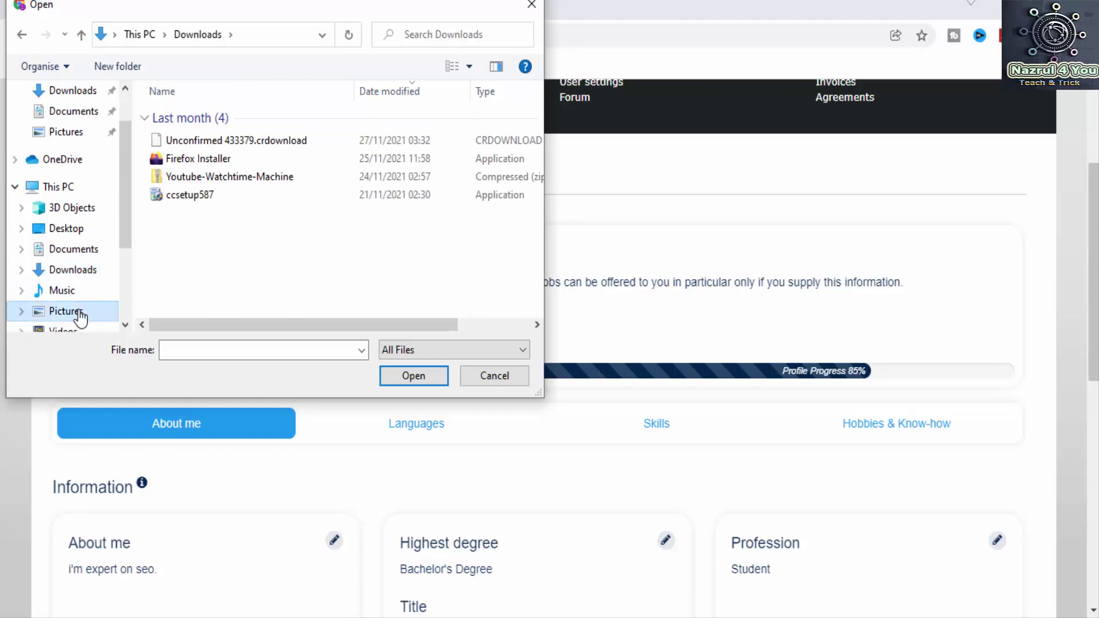
pyautogui.doubleClick(219, 179)
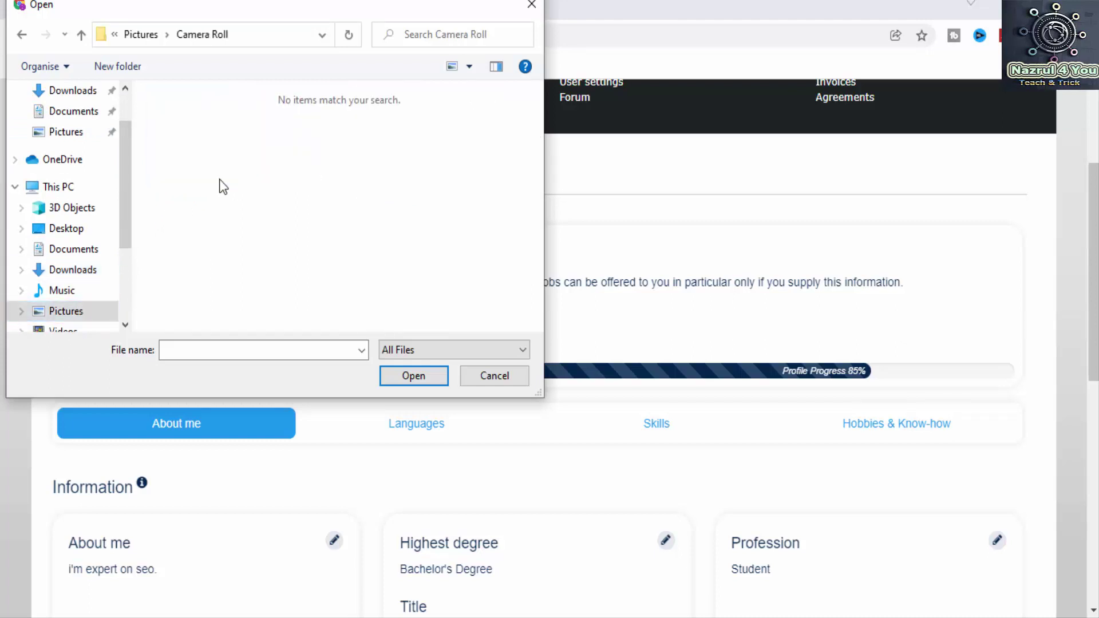
pyautogui.click(80, 312)
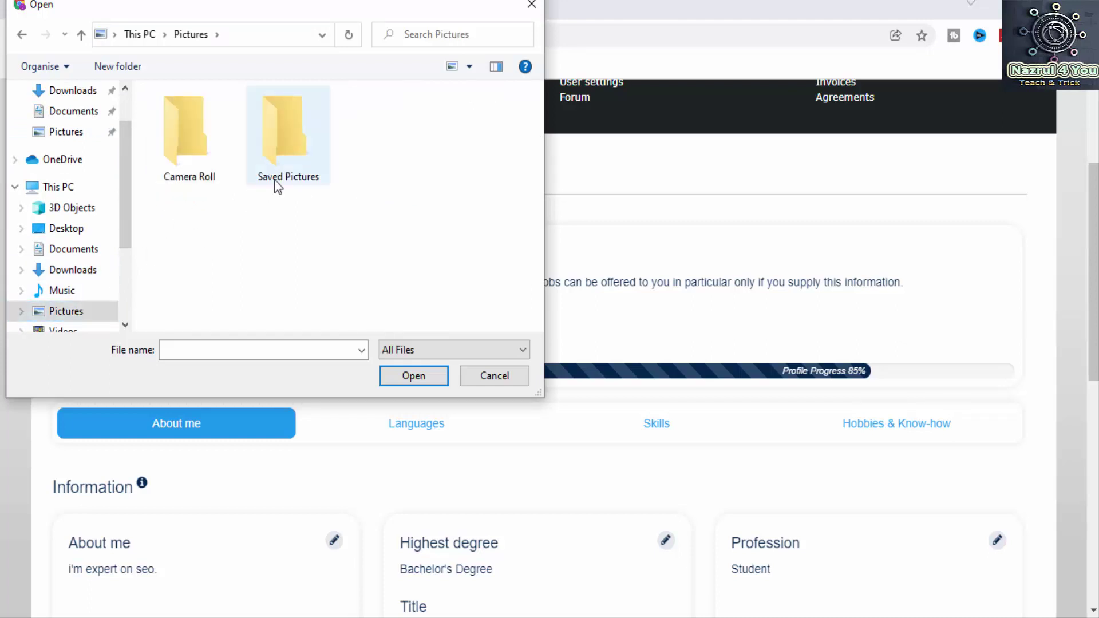
pyautogui.doubleClick(276, 184)
pyautogui.scroll(1, 106, 236)
pyautogui.scroll(-1, 83, 320)
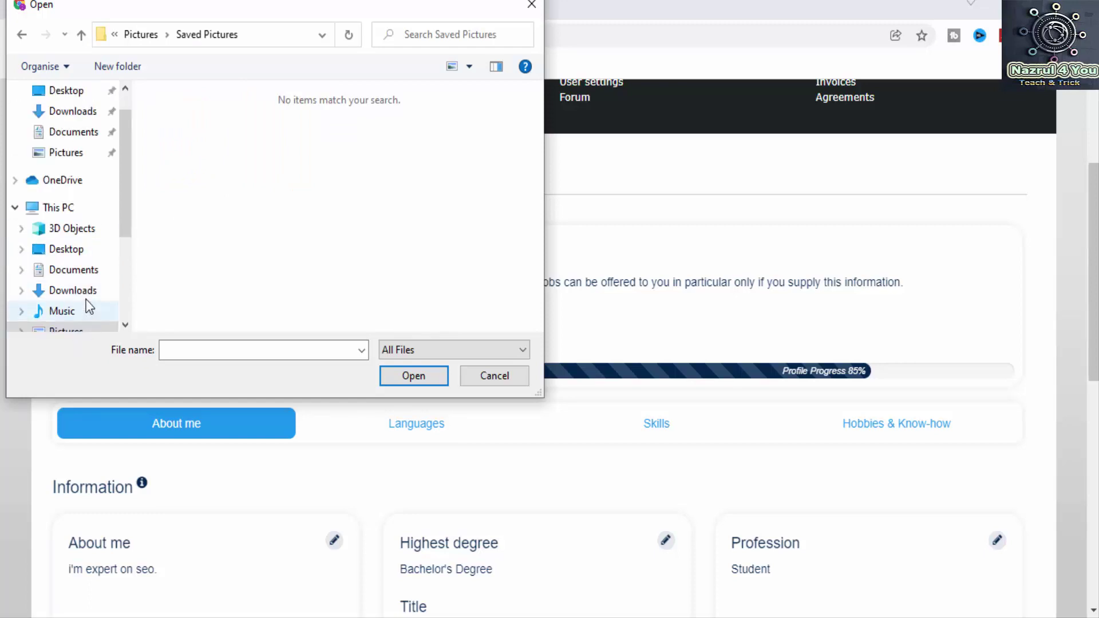
pyautogui.click(86, 293)
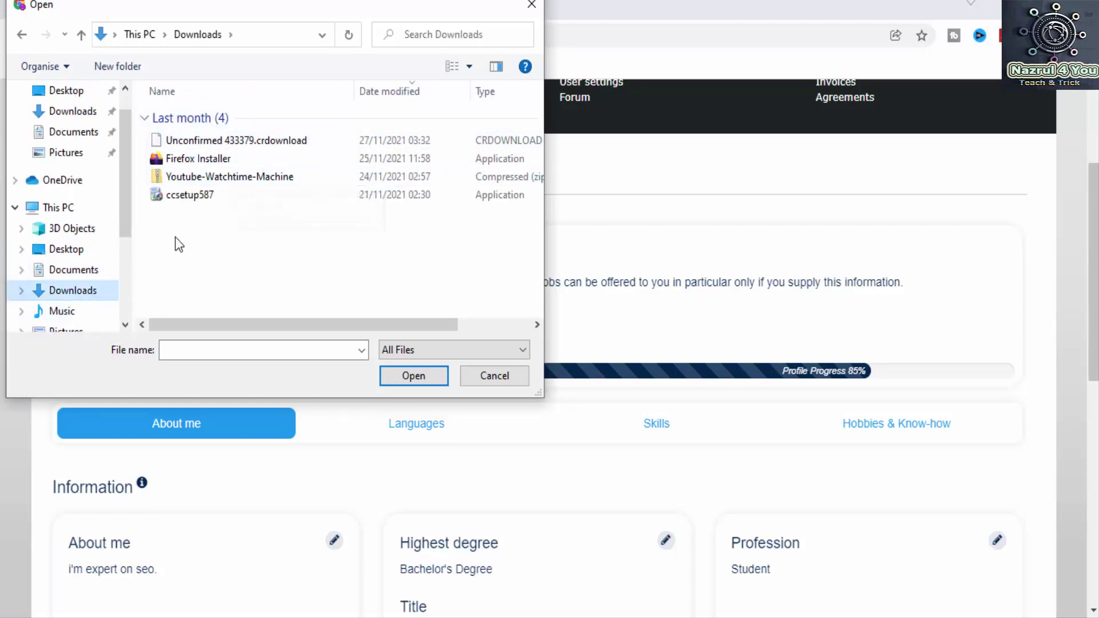
pyautogui.click(492, 376)
# In a new tab, go to google.com and search for 'bird'
pyautogui.click(214, 4)
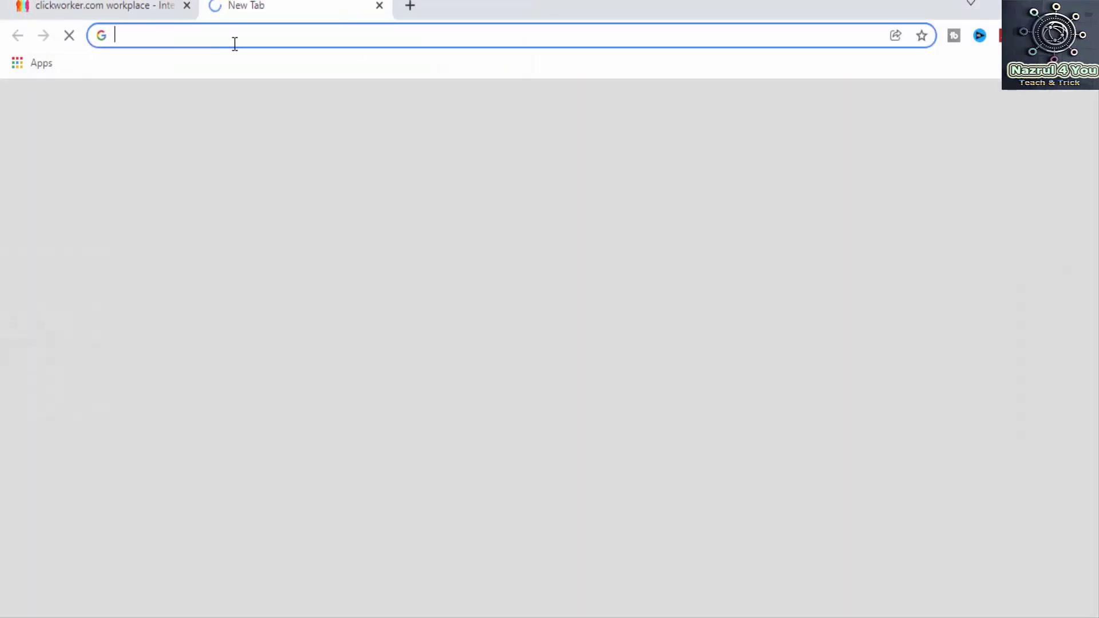
pyautogui.click(236, 44)
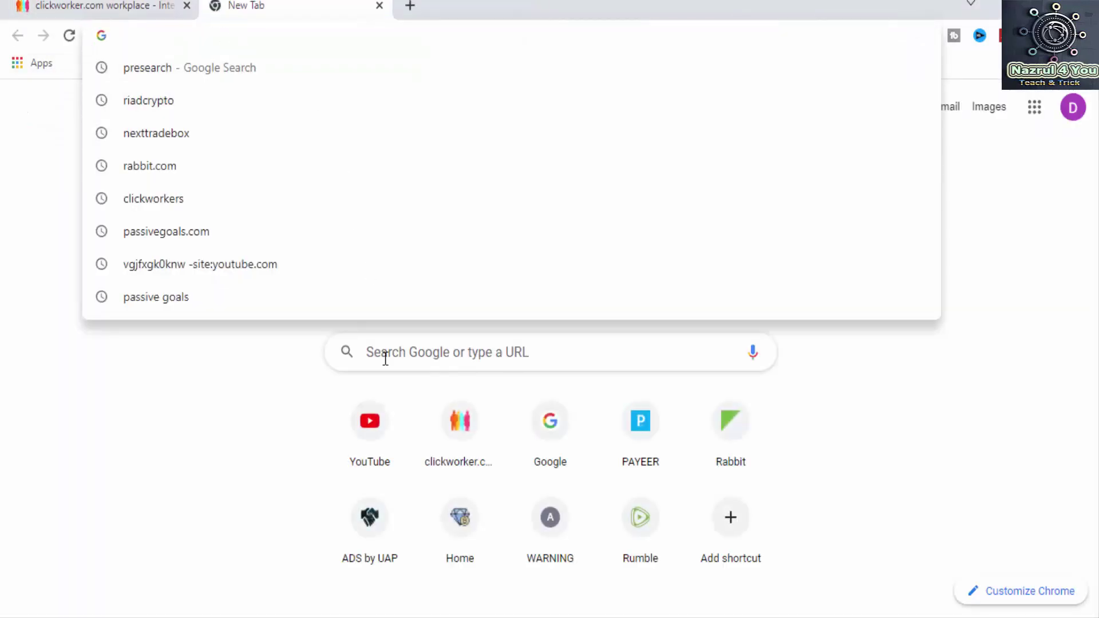
pyautogui.write('google.com')
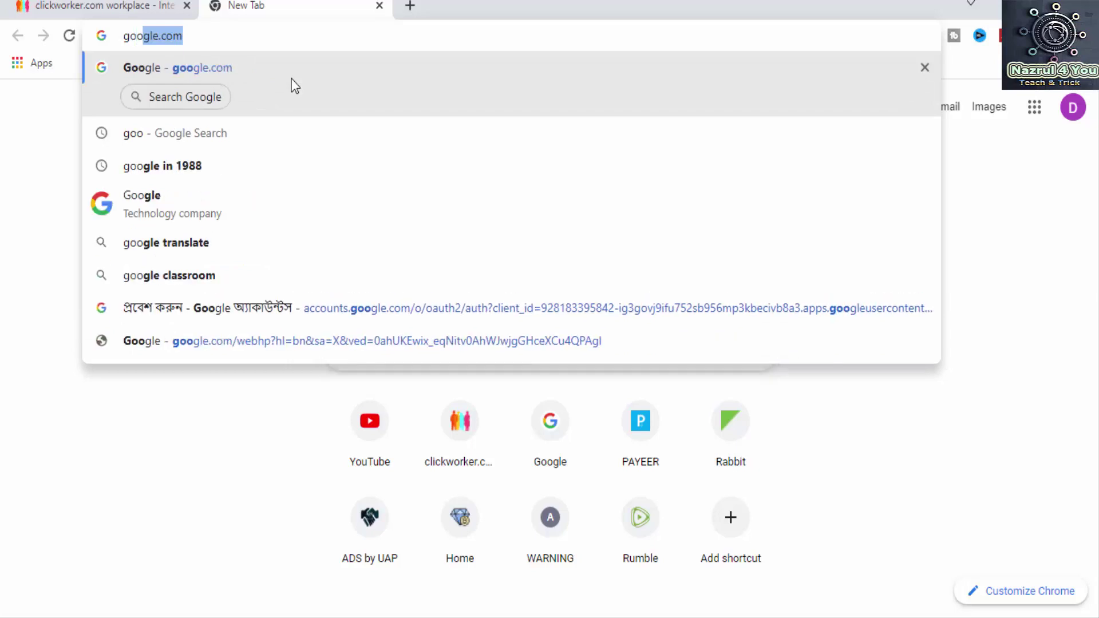
pyautogui.press('Return')
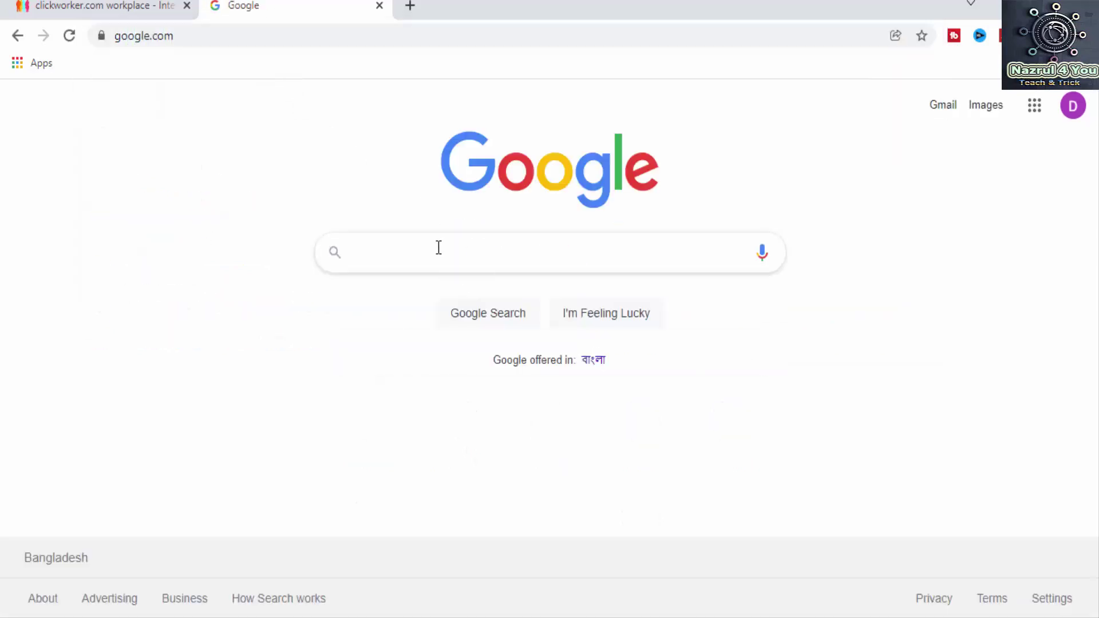
pyautogui.write('bird#')
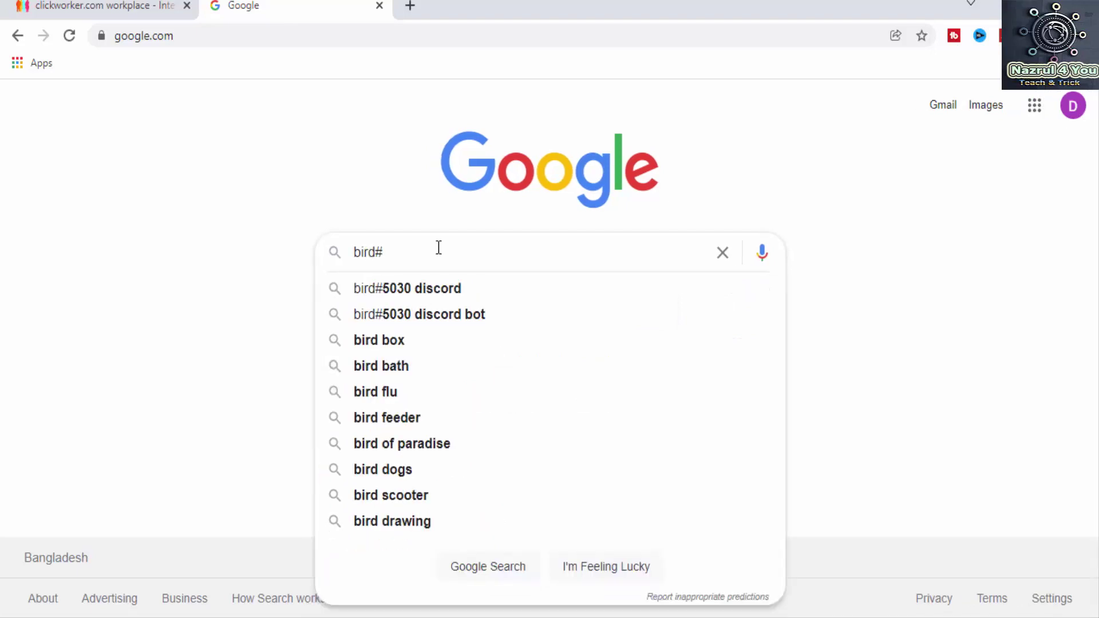
pyautogui.press('BackSpace')
pyautogui.press('Return')
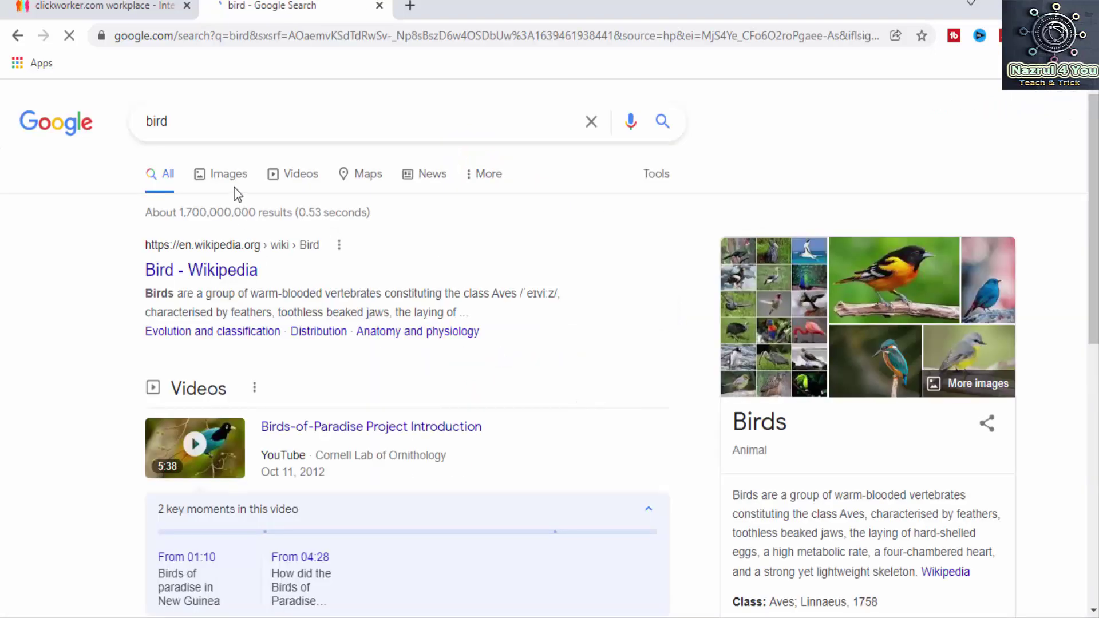
# Save the orange-and-black bird image from Google Images into Downloads, then return to Clickworker
pyautogui.click(234, 185)
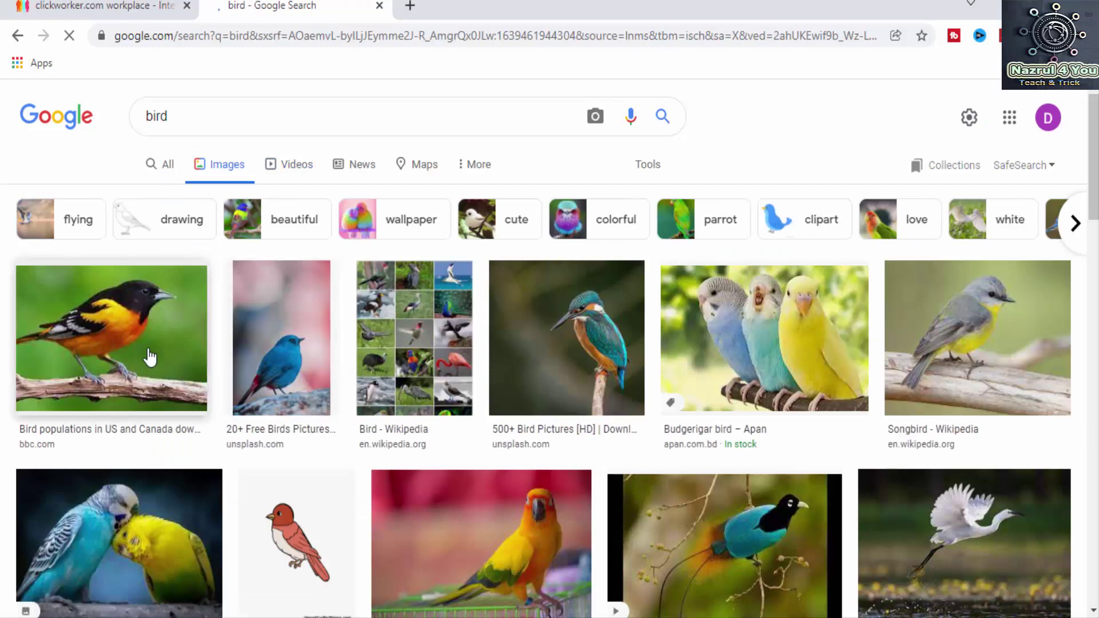
pyautogui.click(150, 358)
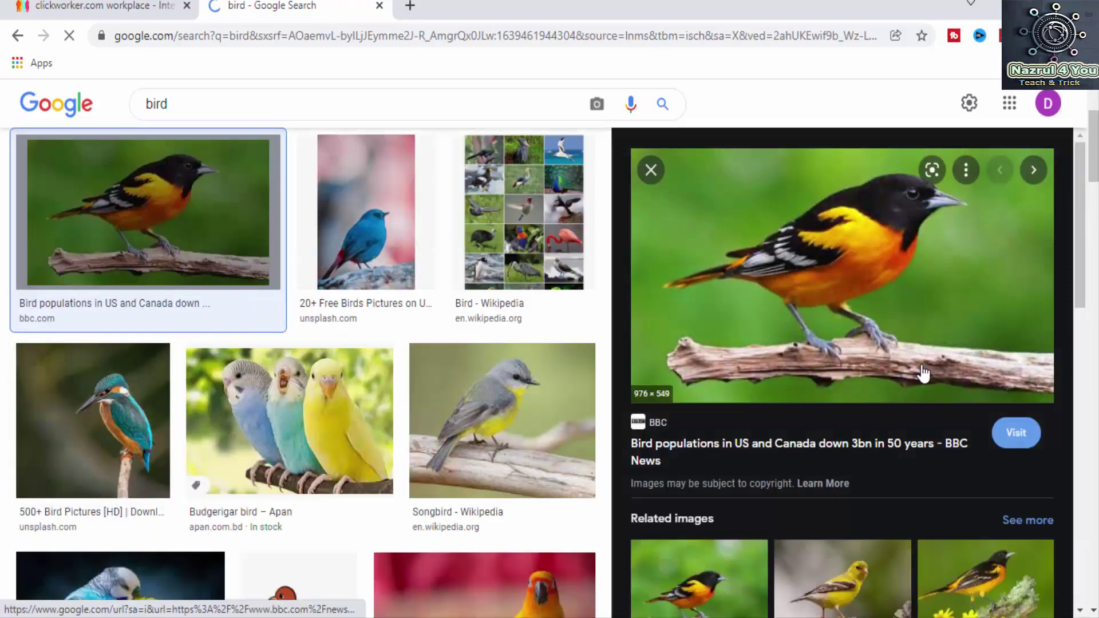
pyautogui.rightClick(858, 351)
pyautogui.click(950, 253)
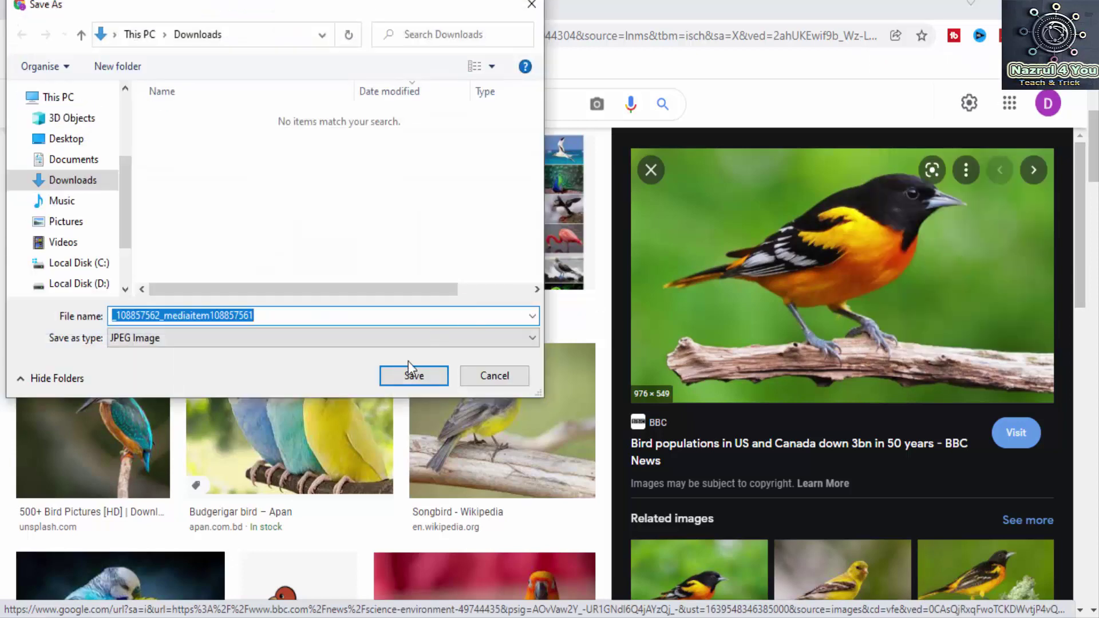
pyautogui.click(399, 375)
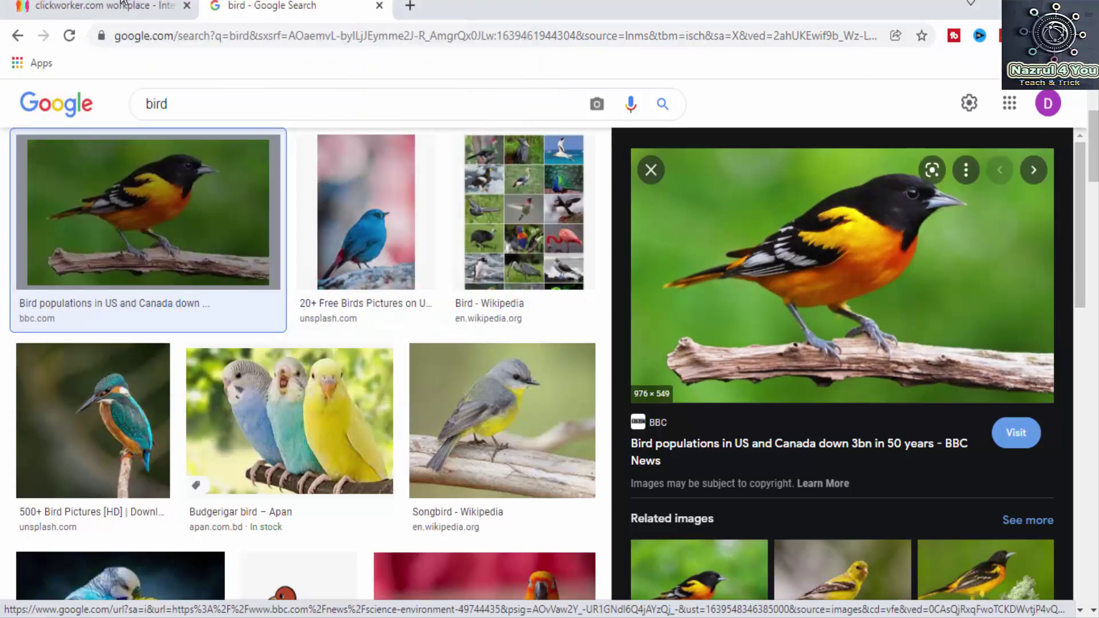
pyautogui.click(122, 4)
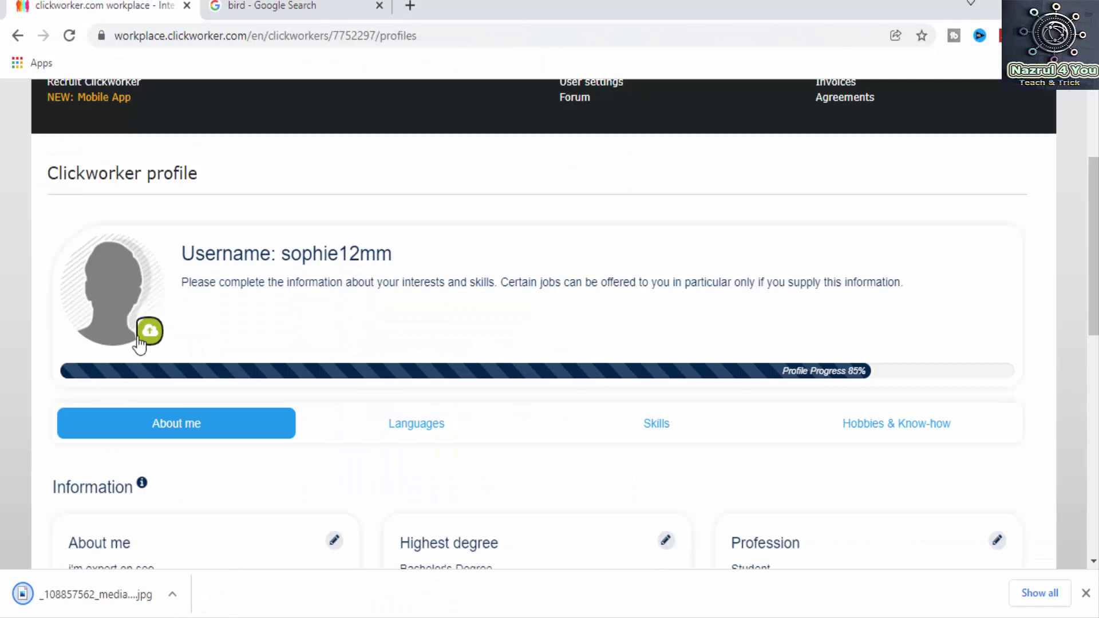
pyautogui.click(150, 333)
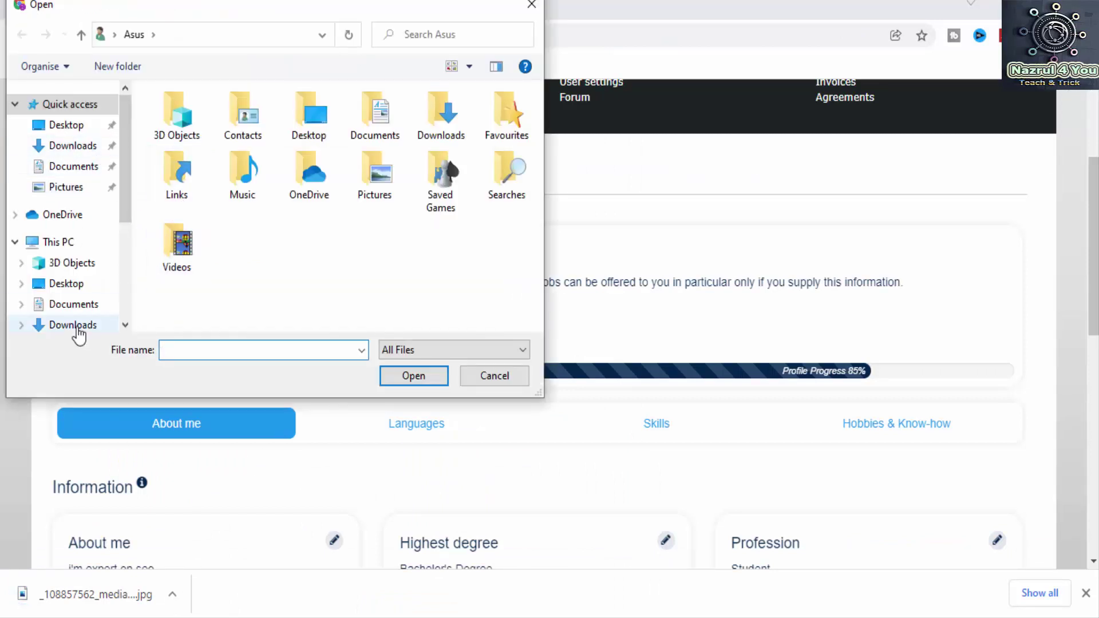
pyautogui.click(72, 324)
pyautogui.click(289, 140)
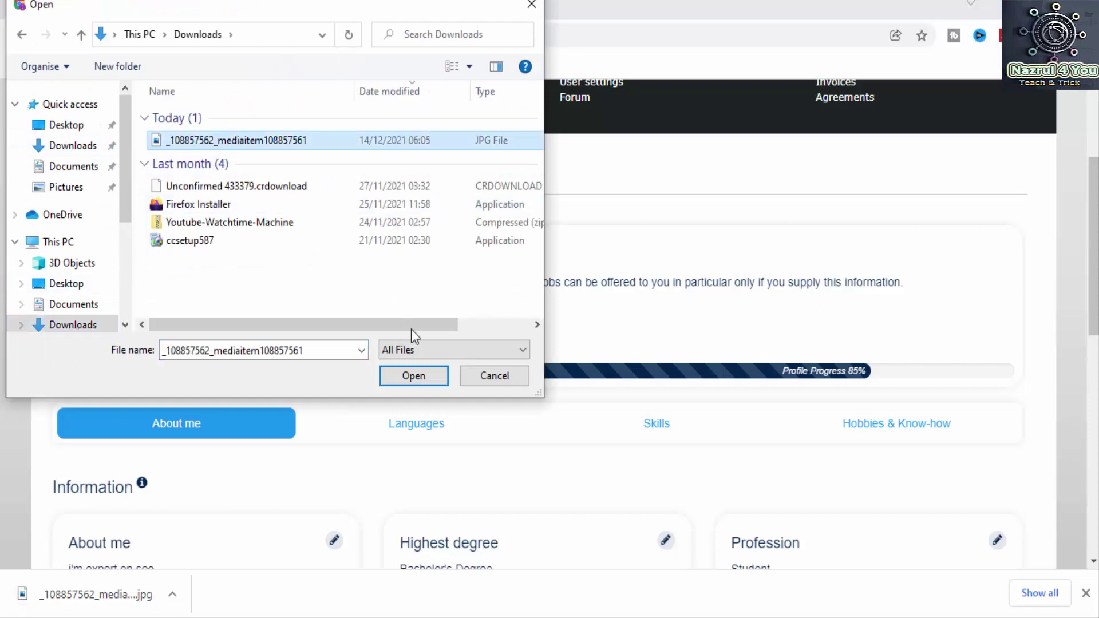
pyautogui.click(413, 376)
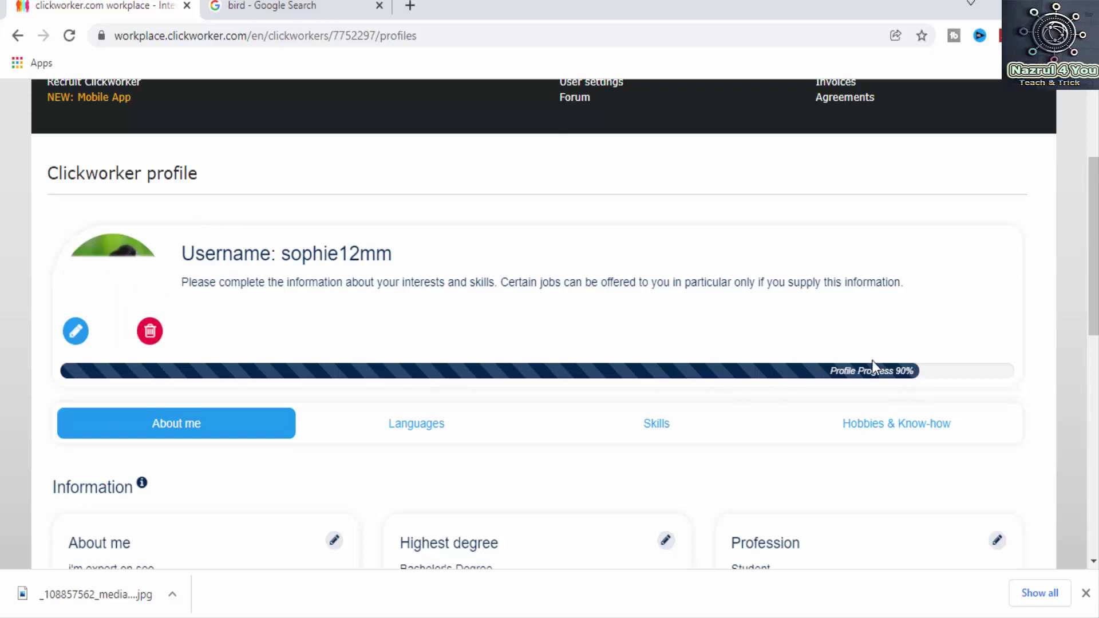
pyautogui.scroll(-7, 603, 392)
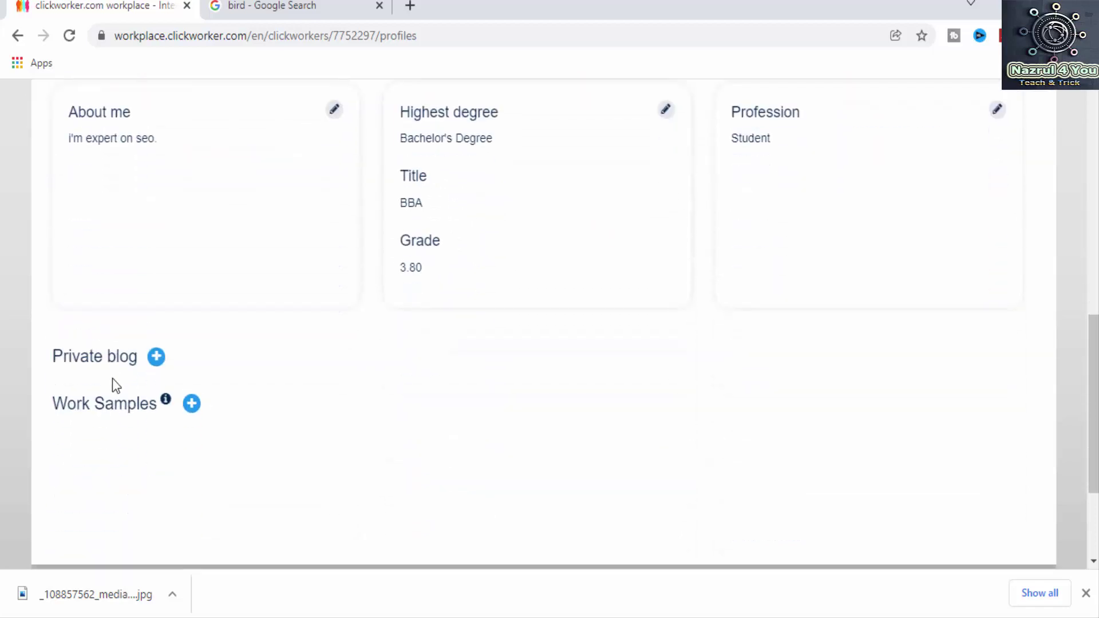
pyautogui.moveTo(171, 400)
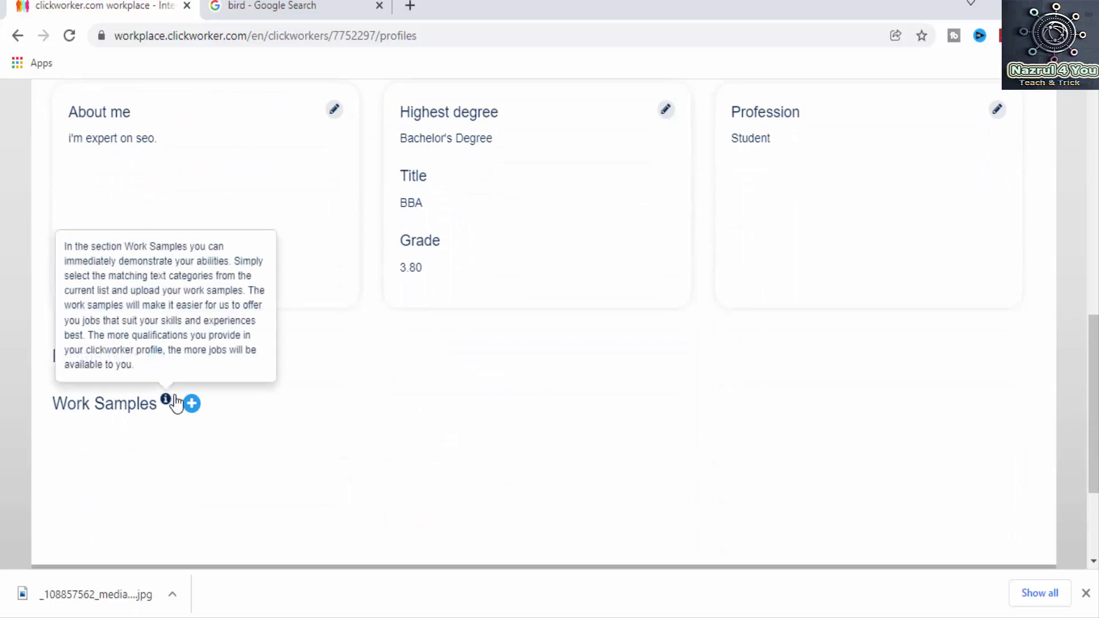
pyautogui.scroll(6, 959, 248)
pyautogui.scroll(2, 927, 206)
pyautogui.scroll(3, 505, 251)
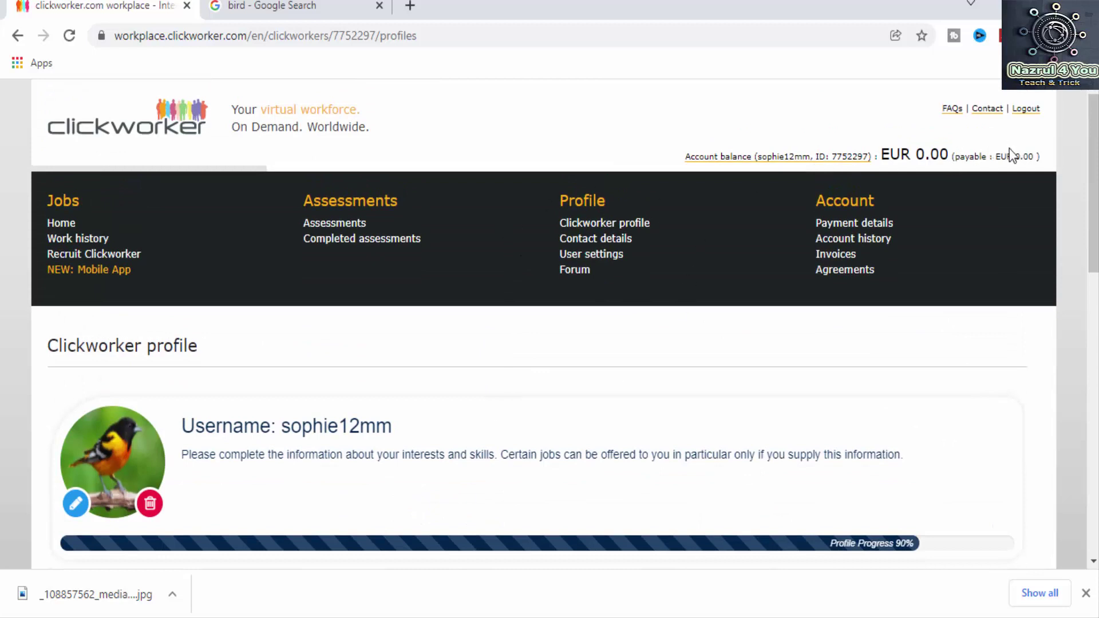
# Highlight the EUR 0.00 balance and browse the empty Work history table and filters
pyautogui.moveTo(1036, 157); pyautogui.dragTo(885, 159)
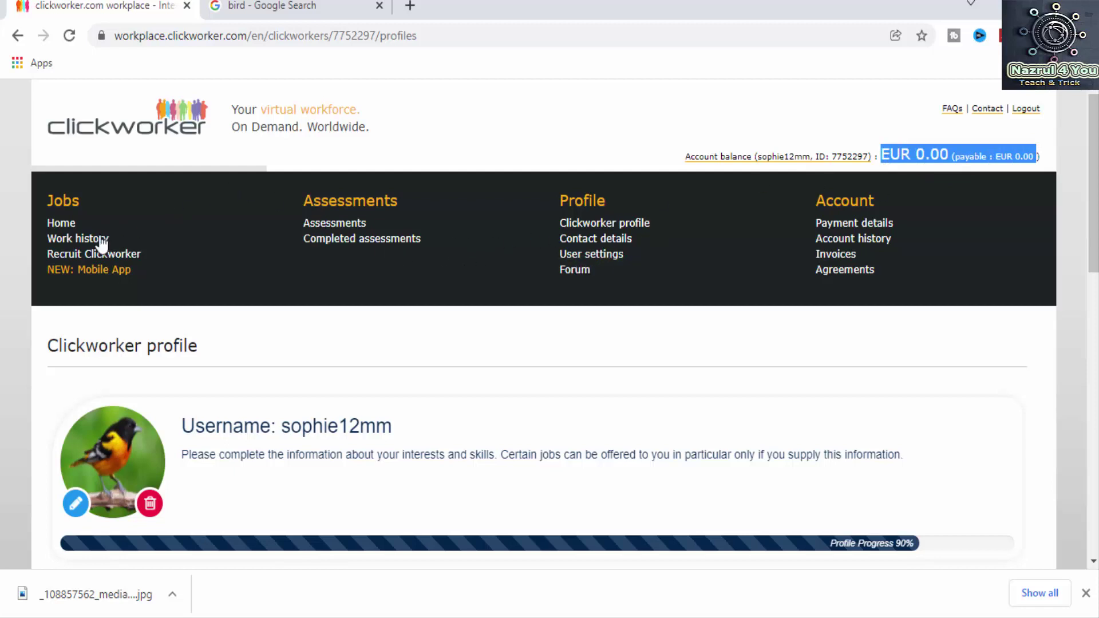
pyautogui.click(75, 243)
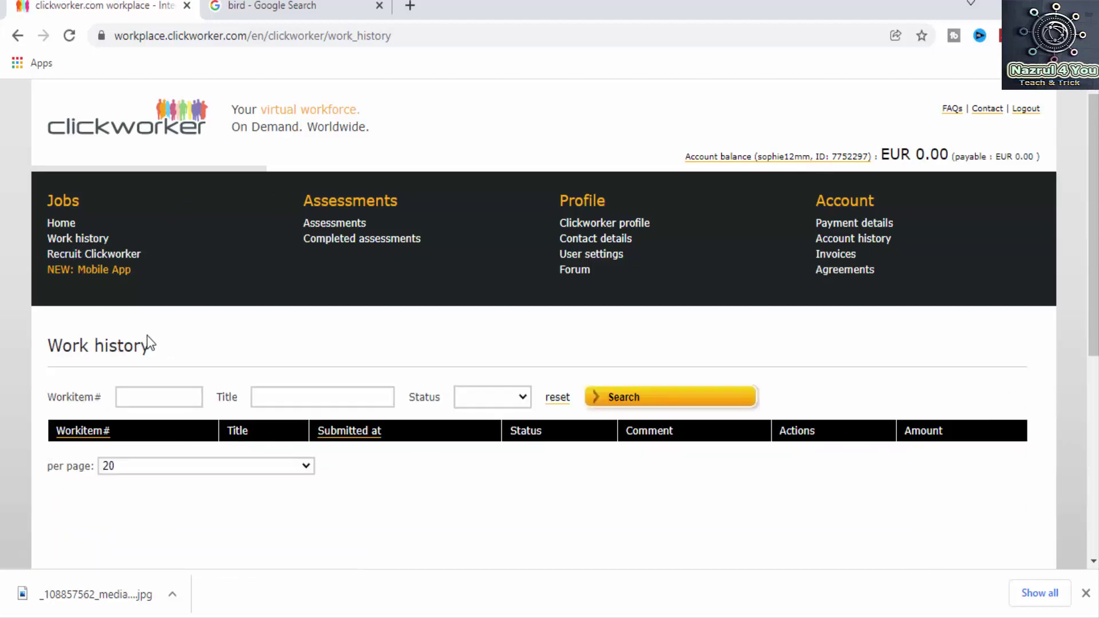
pyautogui.scroll(-6, 194, 427)
pyautogui.scroll(5, 380, 398)
pyautogui.scroll(1, 373, 385)
pyautogui.scroll(-6, 300, 372)
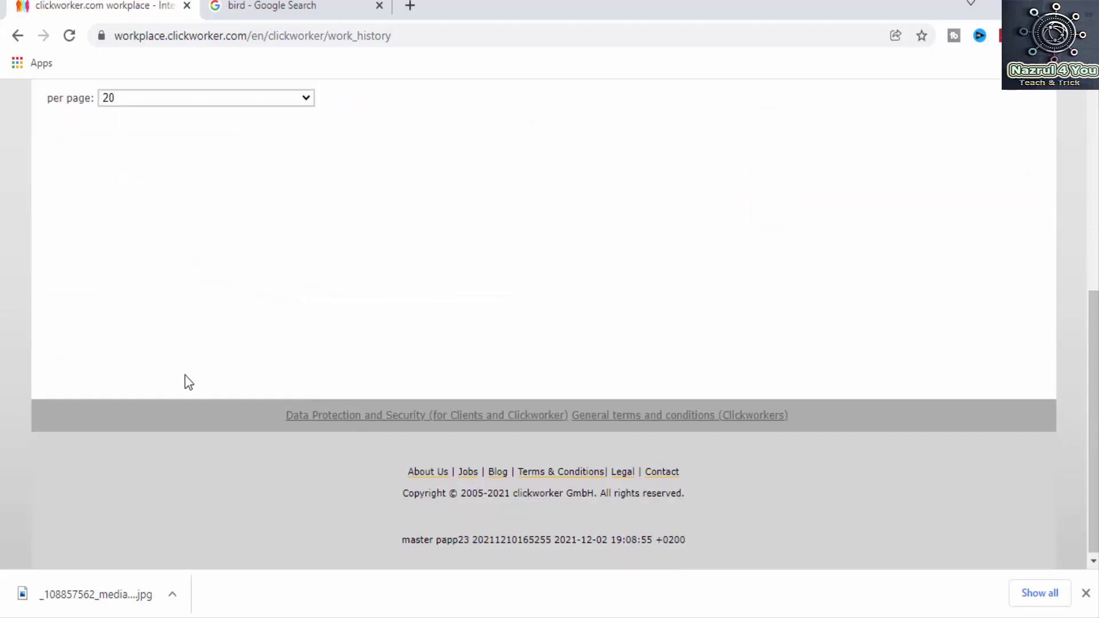
pyautogui.scroll(6, 186, 376)
pyautogui.scroll(-4, 166, 363)
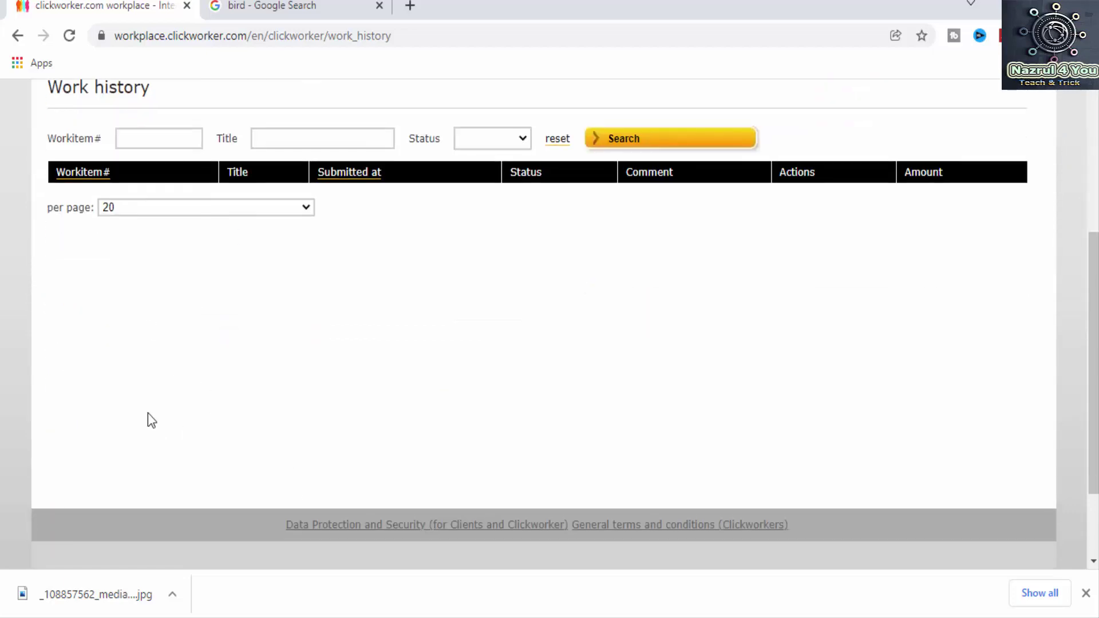
pyautogui.scroll(4, 147, 414)
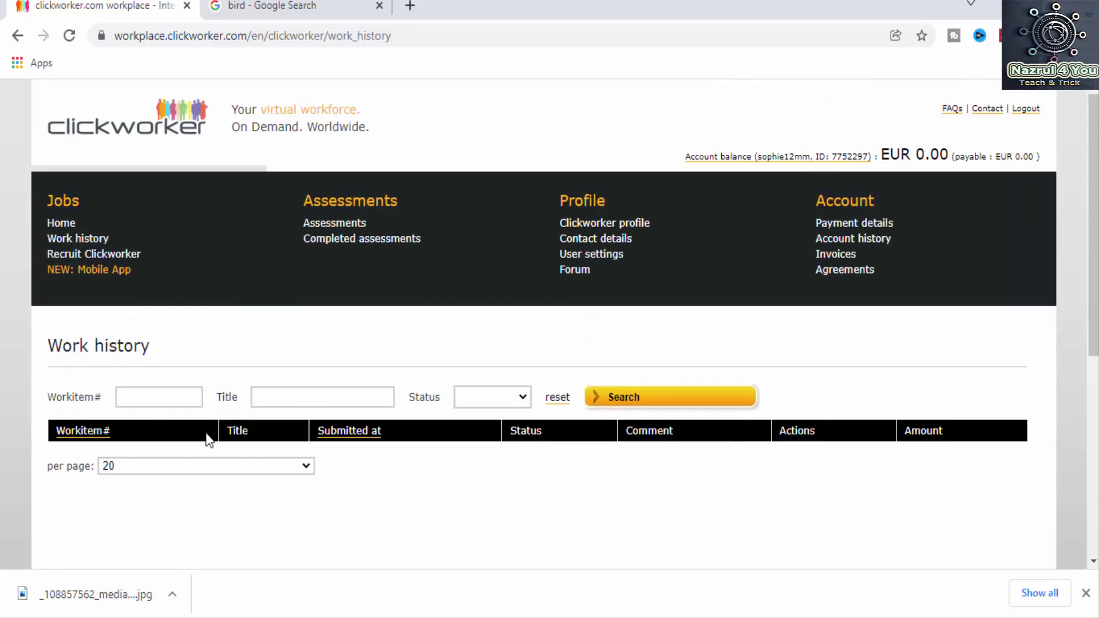
# Open Recruit Clickworker and look through the invitation form and its message text
pyautogui.click(67, 255)
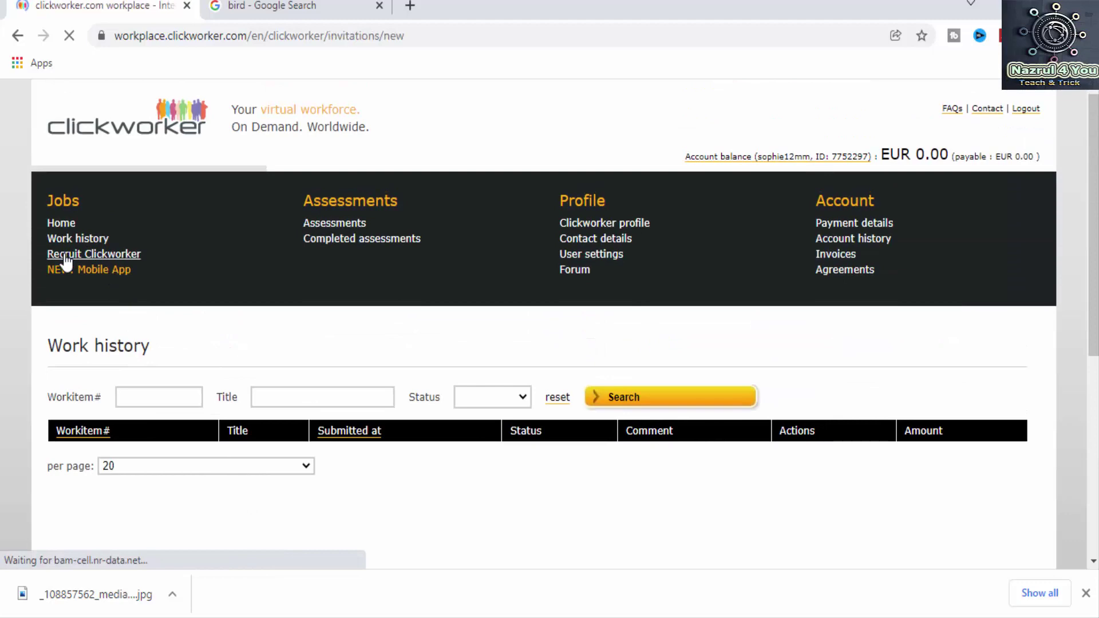
pyautogui.scroll(-5, 190, 392)
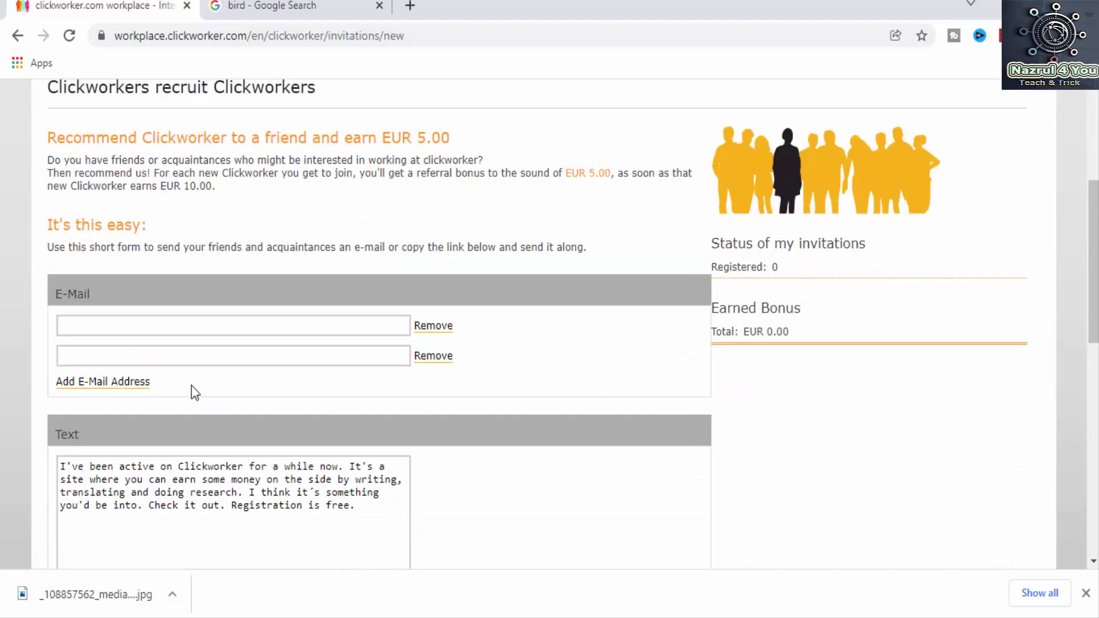
pyautogui.scroll(-3, 298, 338)
pyautogui.click(149, 333)
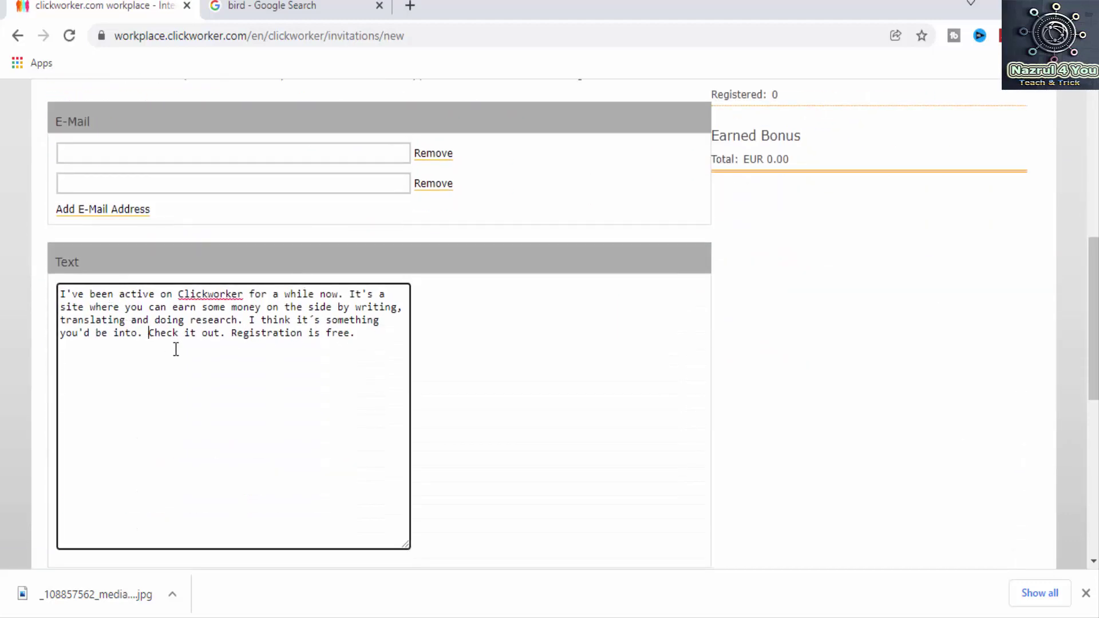
pyautogui.scroll(-8, 269, 319)
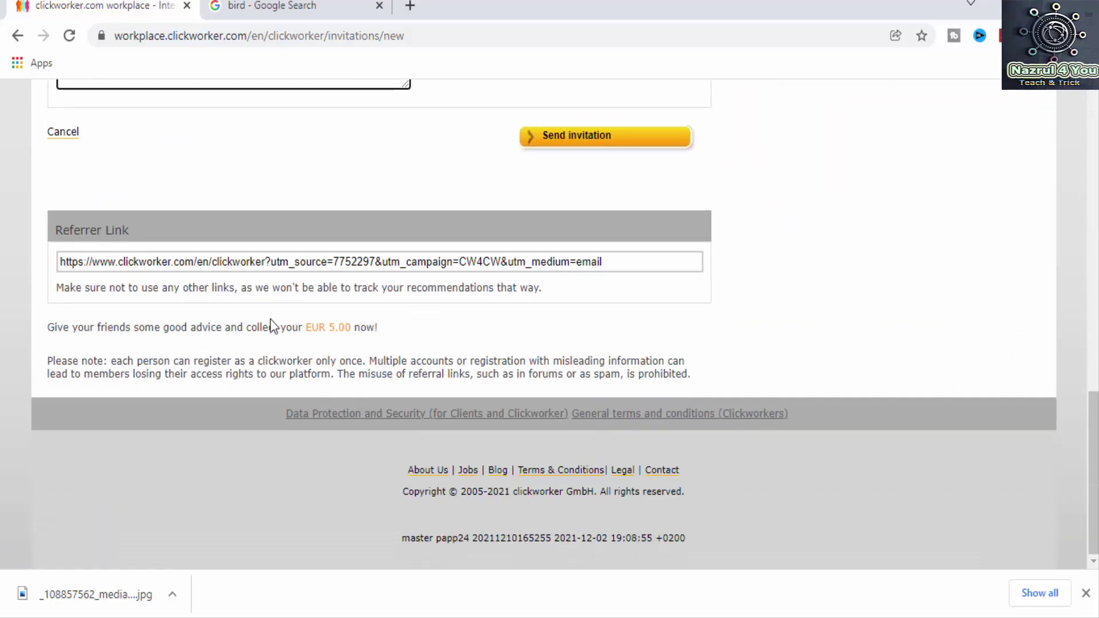
pyautogui.scroll(5, 270, 319)
pyautogui.scroll(-4, 270, 319)
pyautogui.scroll(12, 270, 319)
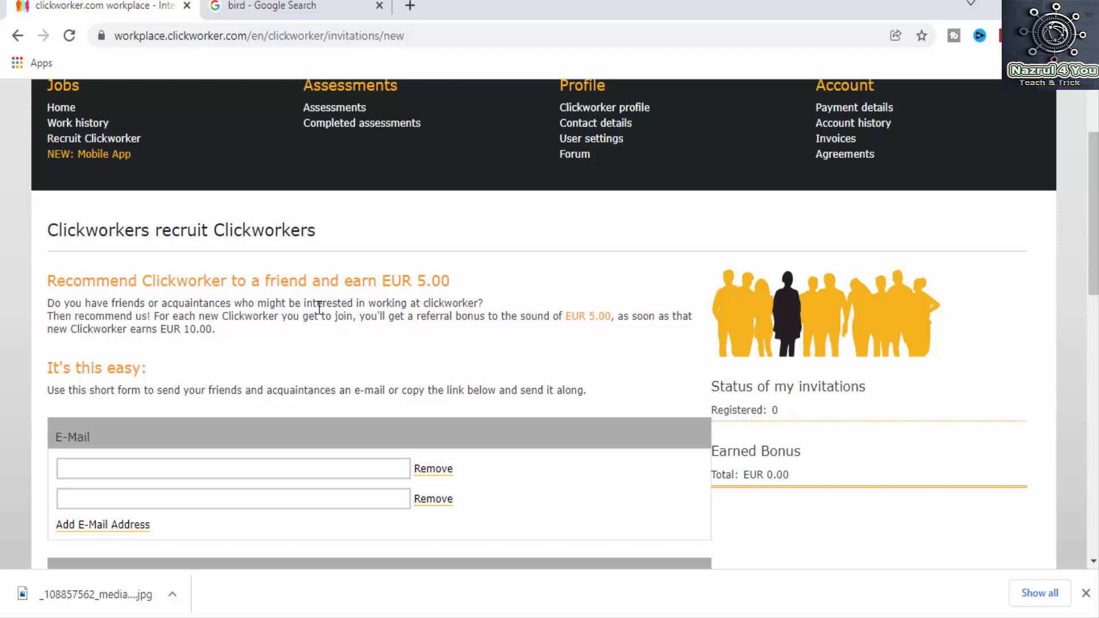
# Focus the first invitation e-mail field and highlight the EUR 5.00 referral bonus
pyautogui.click(107, 469)
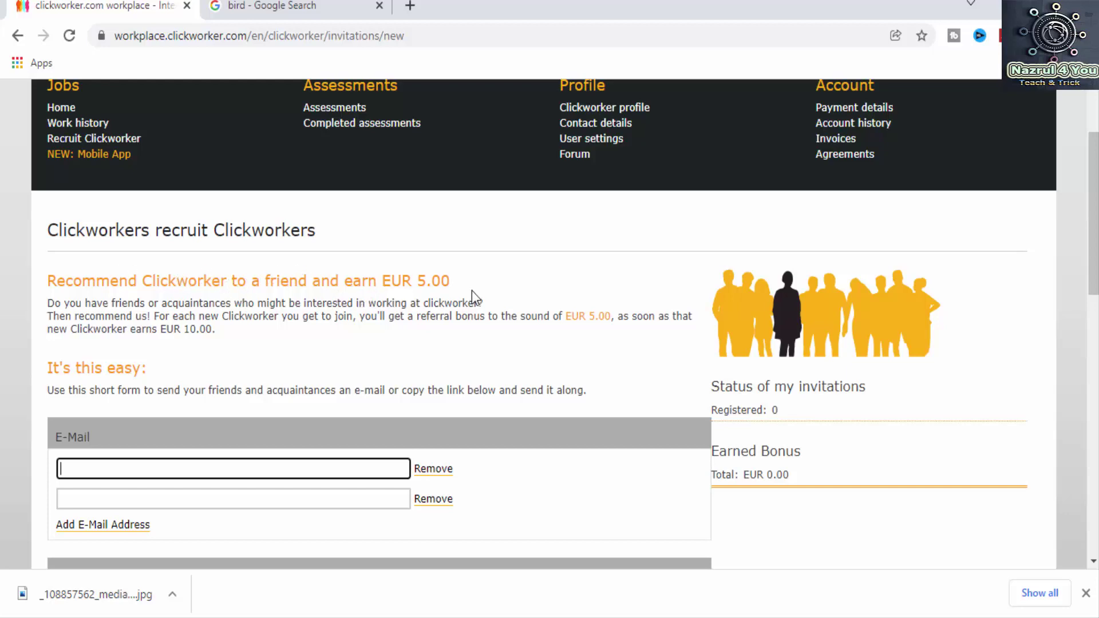
pyautogui.moveTo(451, 281); pyautogui.dragTo(368, 269)
pyautogui.scroll(-7, 352, 343)
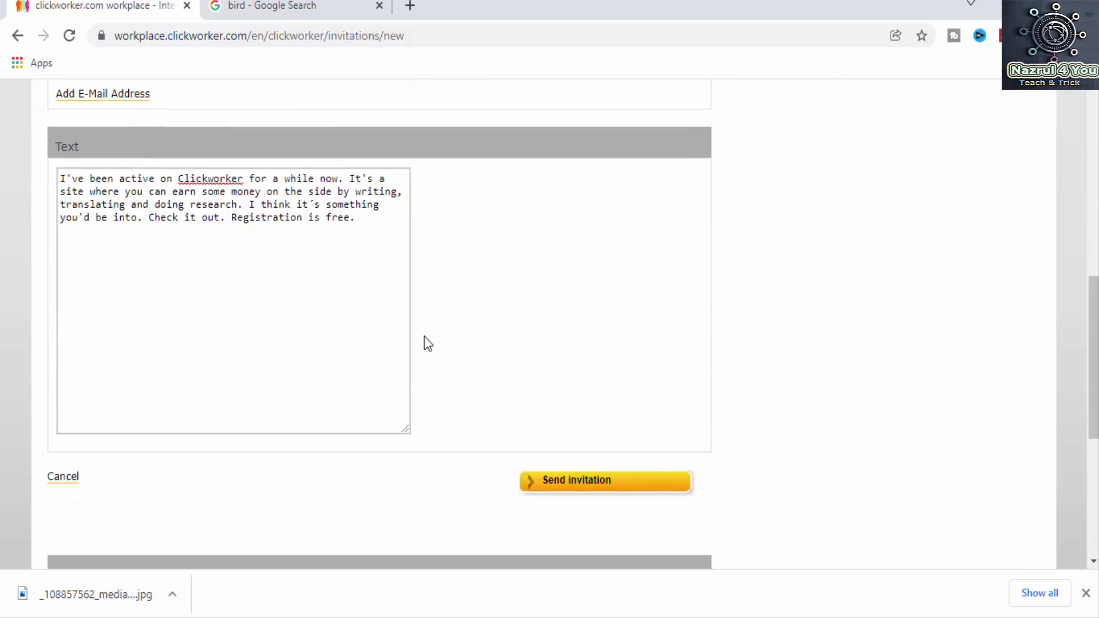
pyautogui.scroll(10, 449, 346)
pyautogui.click(419, 385)
pyautogui.moveTo(402, 366); pyautogui.dragTo(456, 359)
pyautogui.click(393, 365)
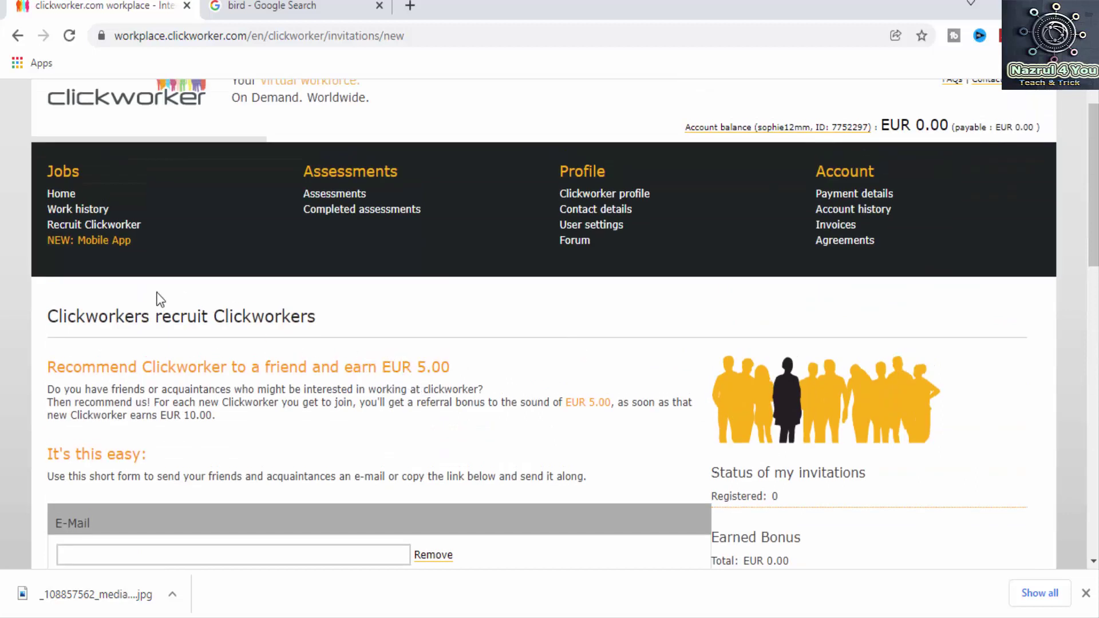
# Browse the Assessments page, which offers only a UHRS qualification
pyautogui.click(346, 196)
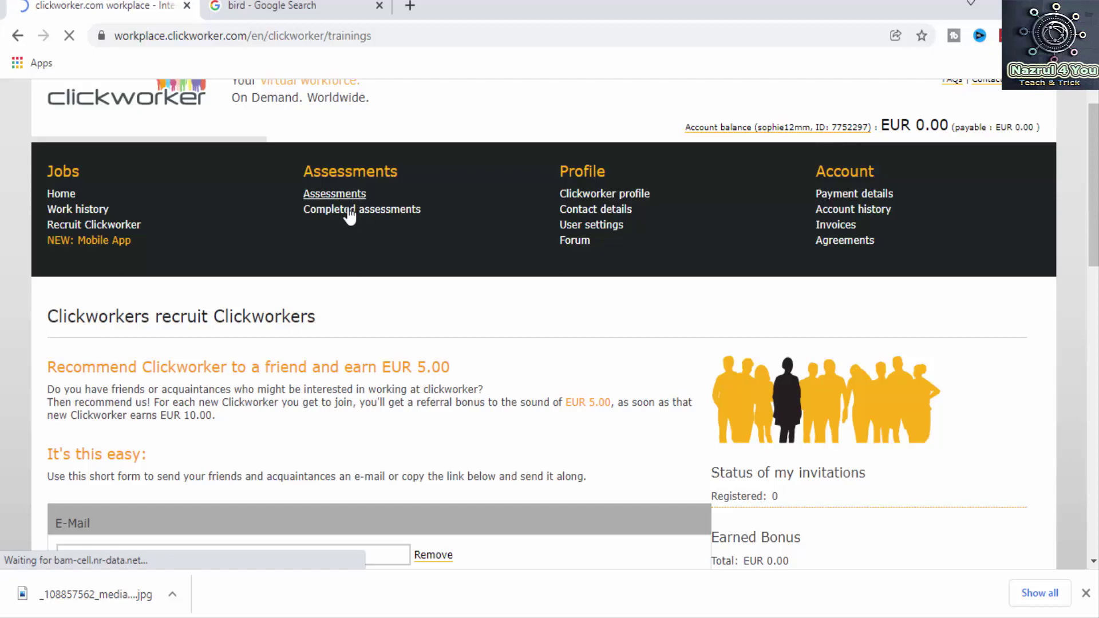
pyautogui.scroll(-5, 382, 248)
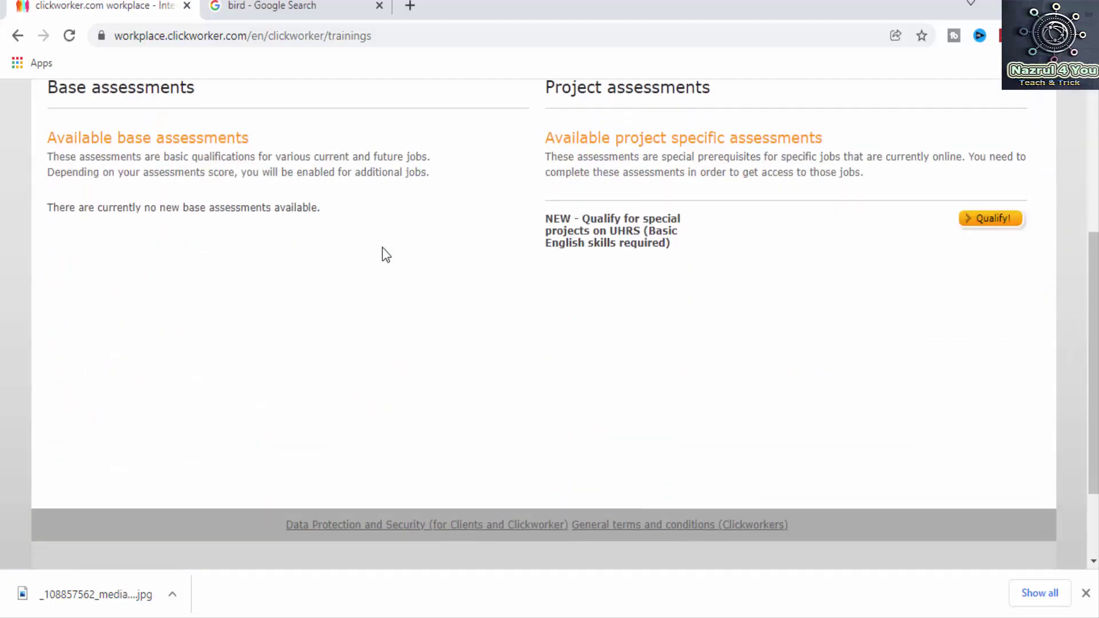
pyautogui.scroll(3, 384, 253)
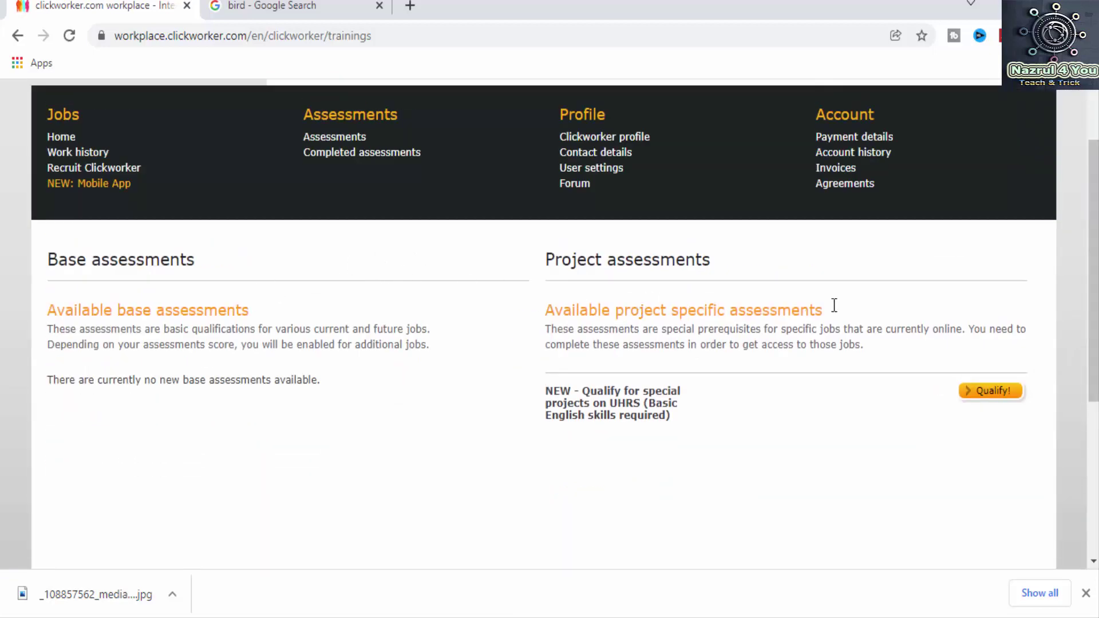
pyautogui.scroll(-2, 808, 303)
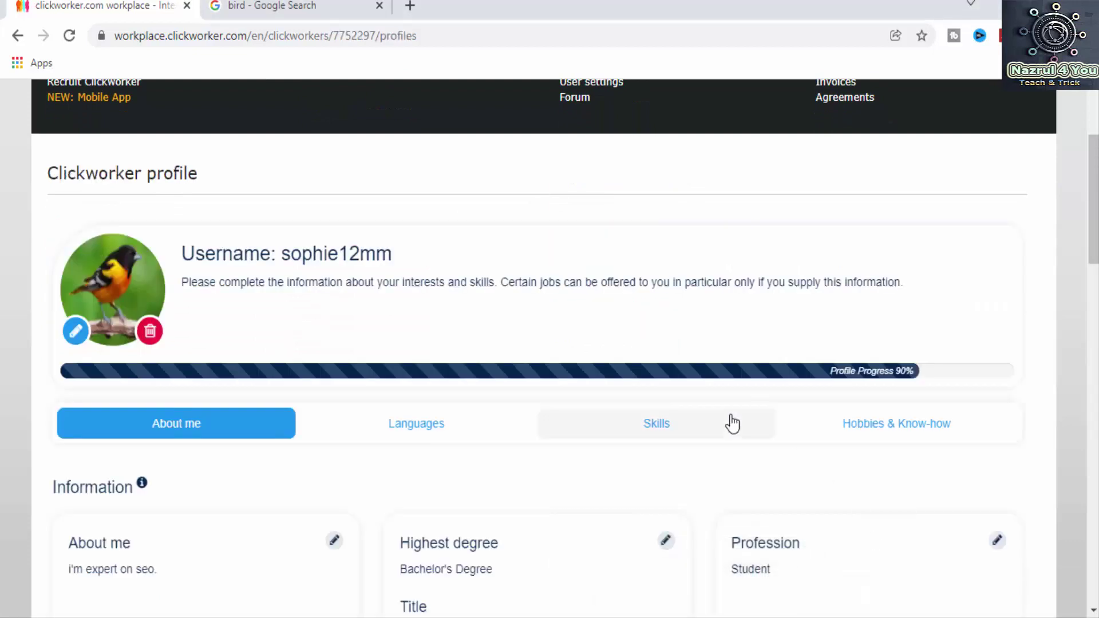
pyautogui.scroll(3, 681, 427)
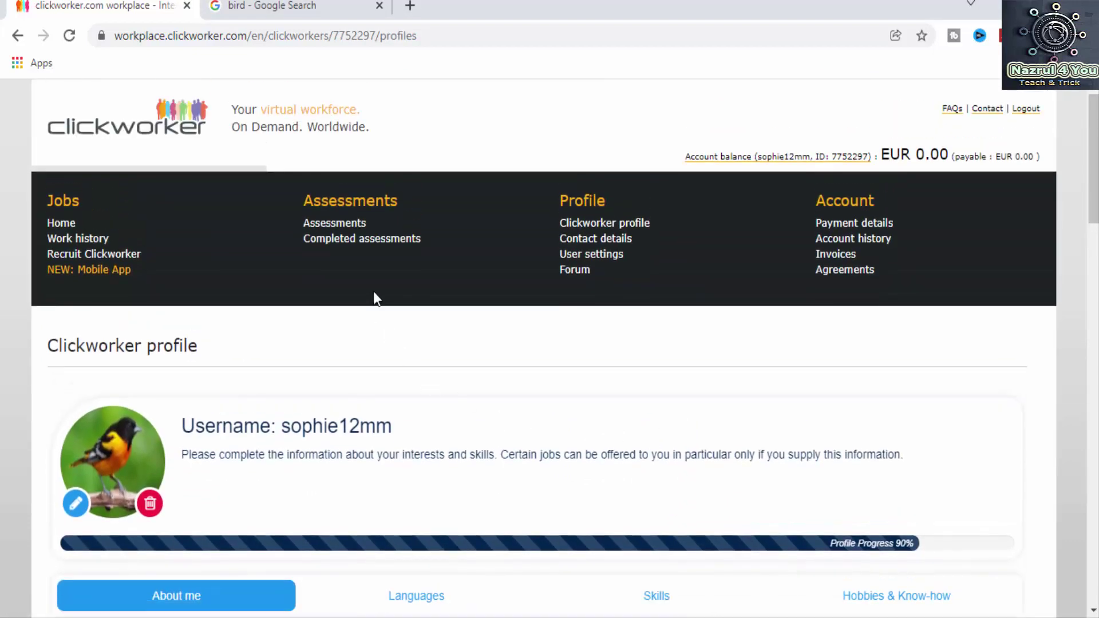
# Open the Home dashboard and scroll through available jobs, including EUR 4.50 AI video tasks
pyautogui.click(60, 224)
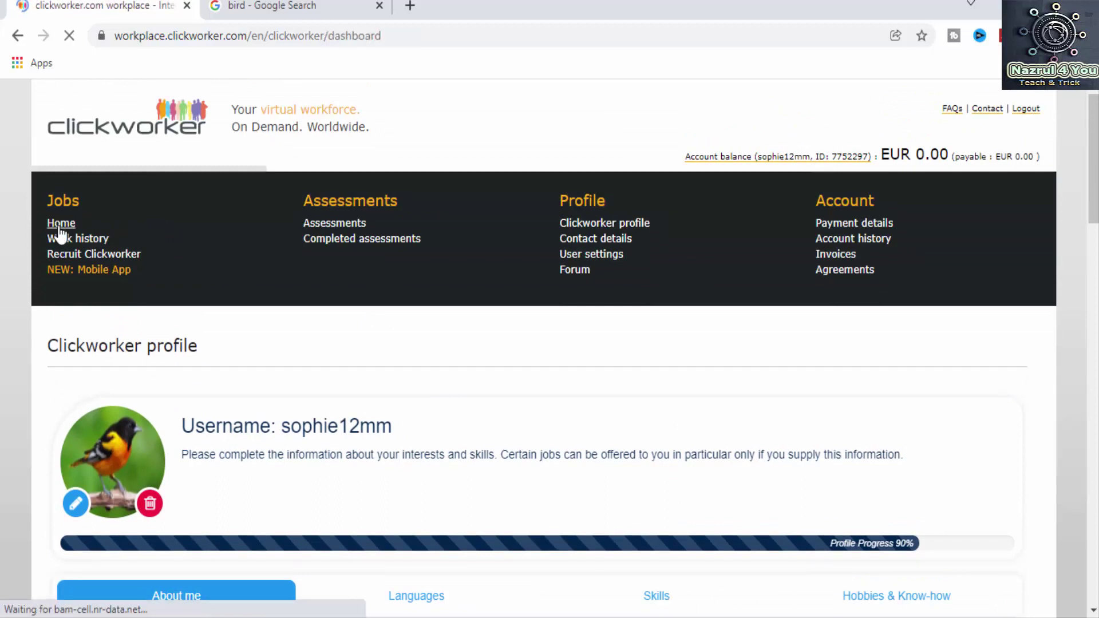
pyautogui.scroll(-1, 61, 234)
pyautogui.scroll(-1, 61, 235)
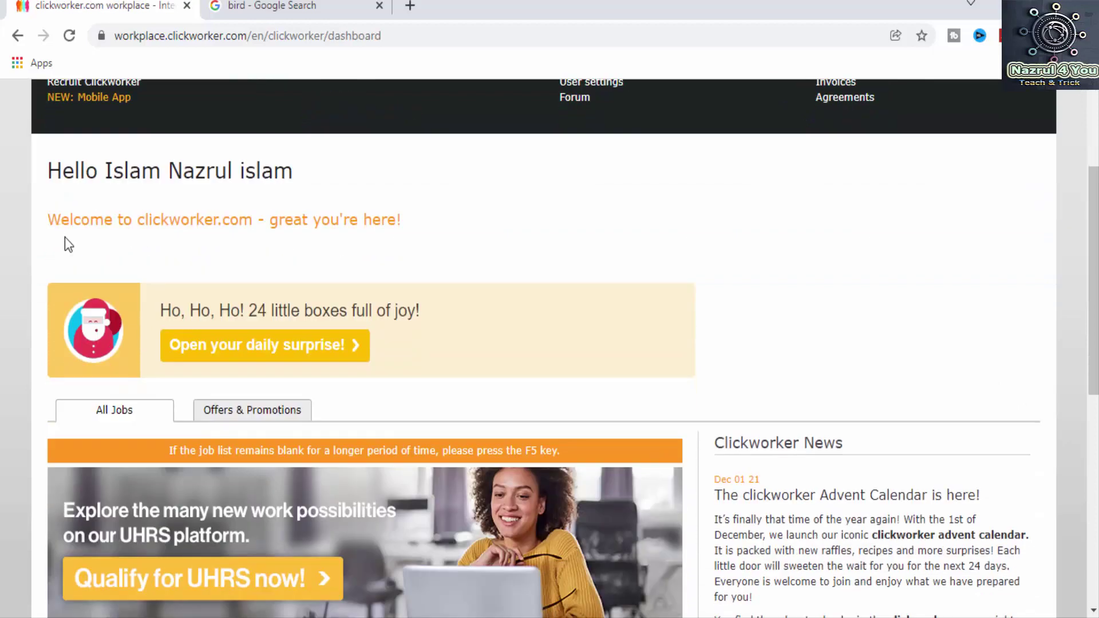
pyautogui.scroll(-4, 215, 281)
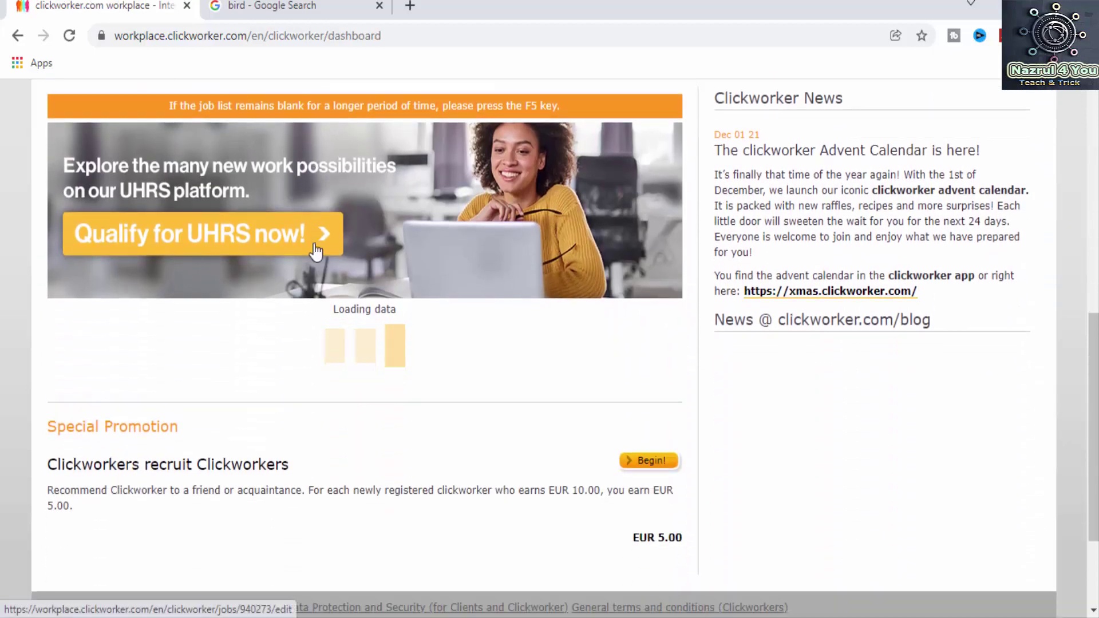
pyautogui.scroll(-2, 315, 249)
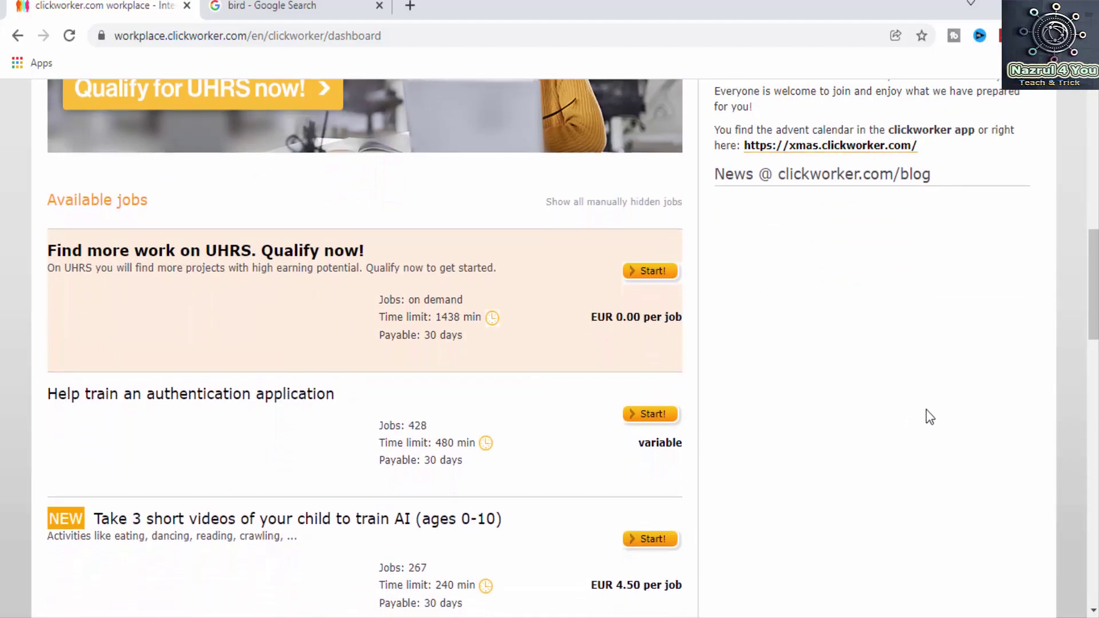
pyautogui.scroll(-1, 725, 411)
pyautogui.scroll(-5, 464, 328)
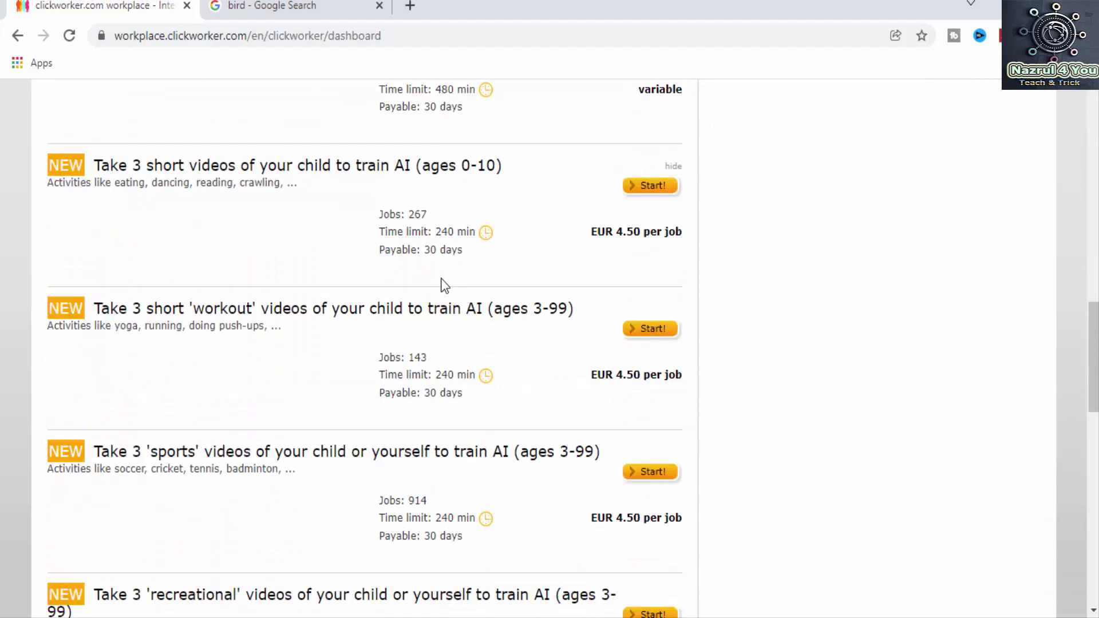
pyautogui.scroll(-1, 730, 315)
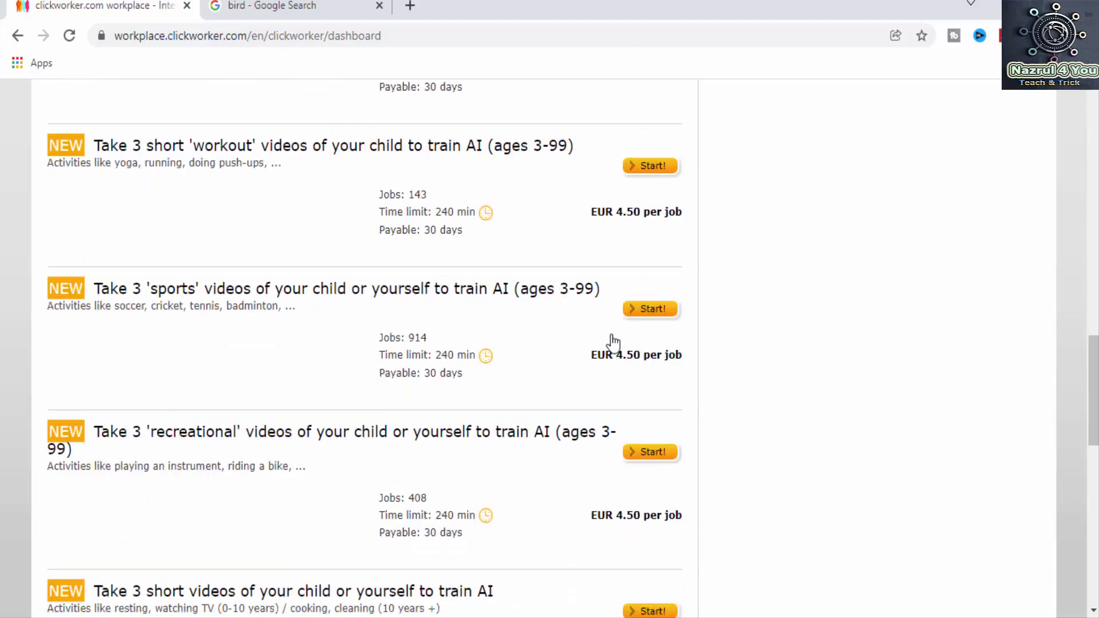